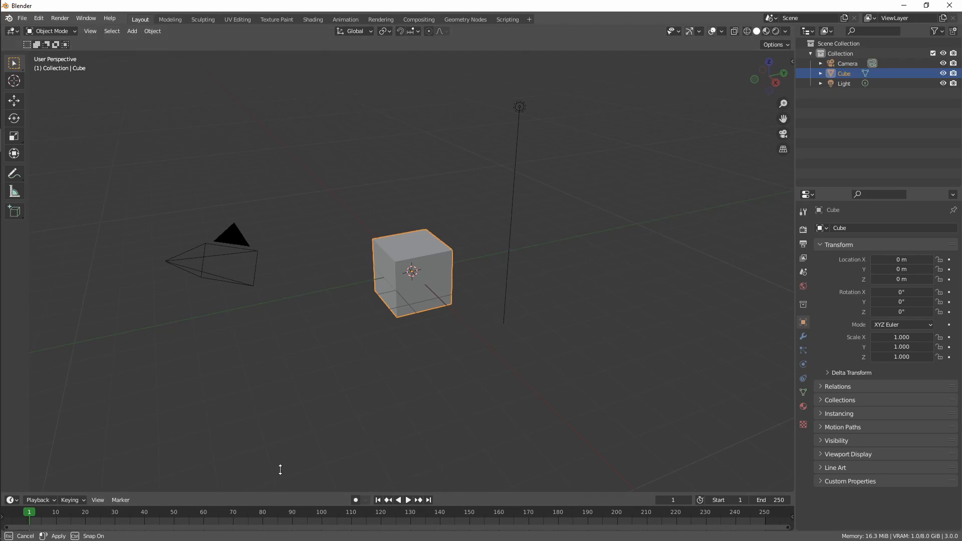
Enlarge the timeline area and set the scene's render engine to Malt.
drag(278, 493, 279, 410)
click(803, 230)
click(886, 228)
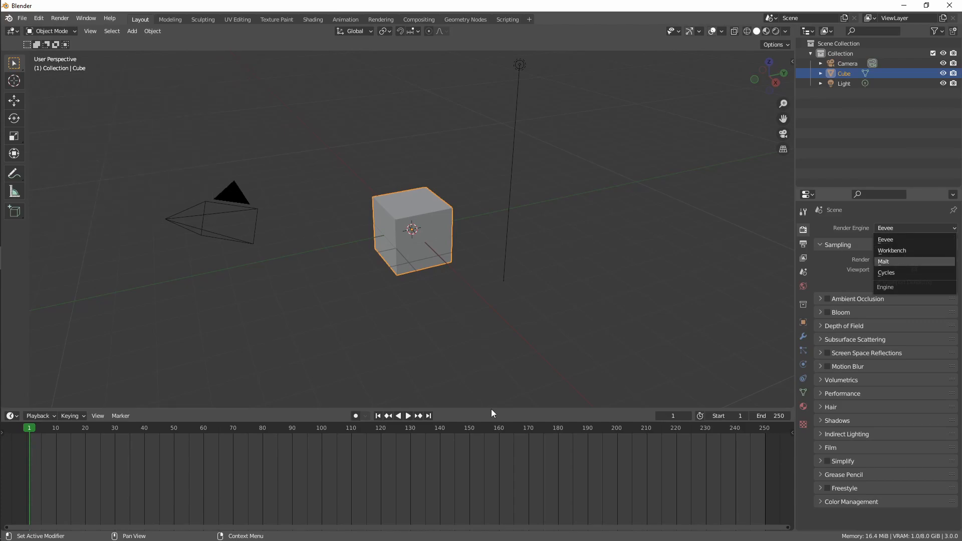
key(Return)
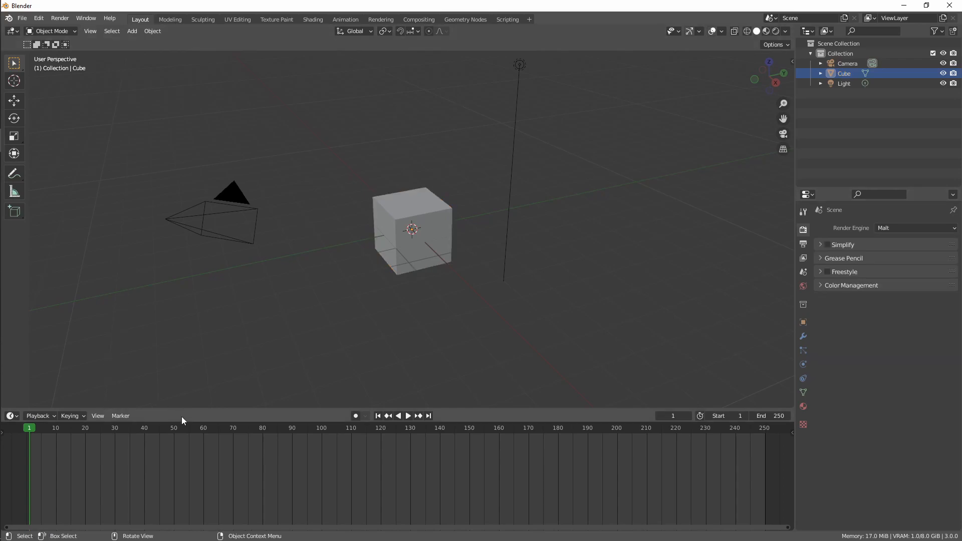
Enlarge the timeline area further, turn it into a Malt Node Tree editor and load the Default Mesh tree.
drag(192, 407, 50, 321)
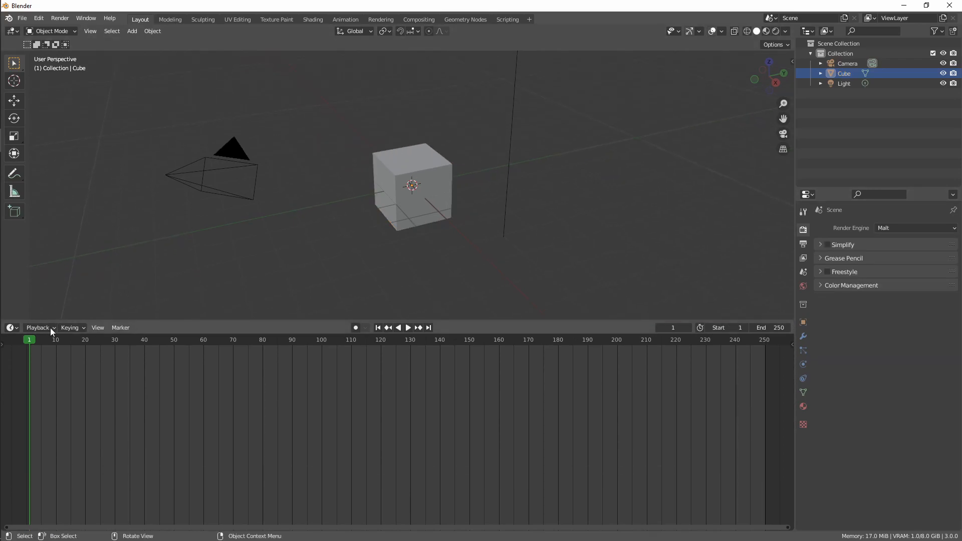
click(12, 328)
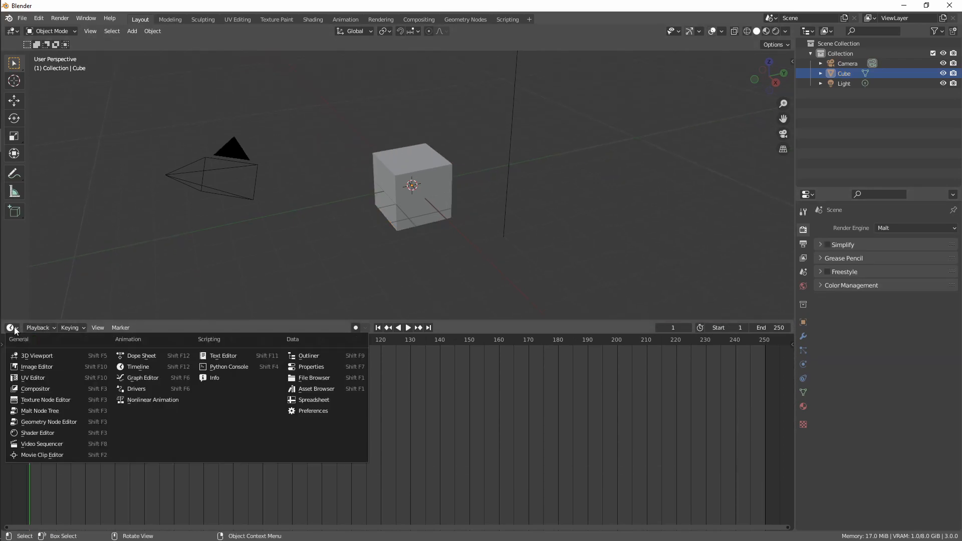
click(42, 411)
click(356, 328)
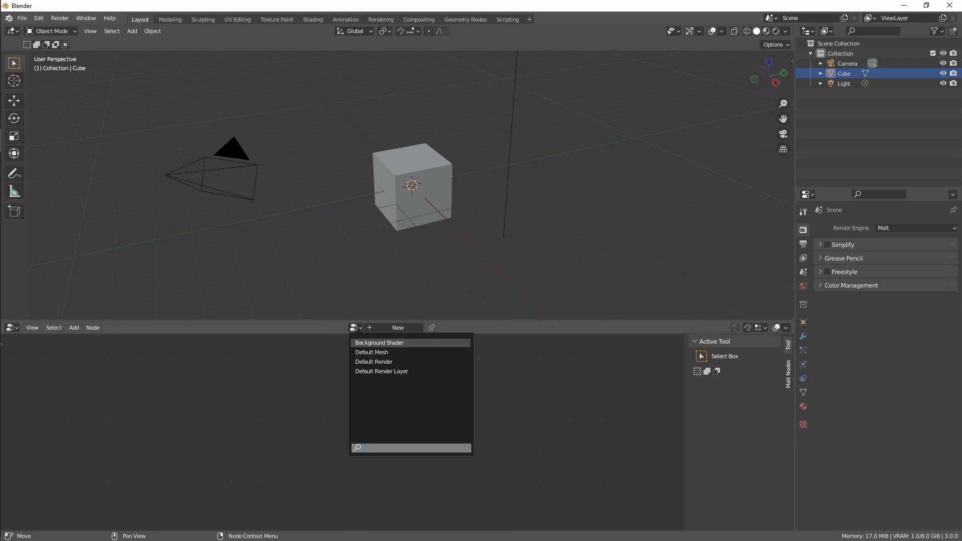
click(369, 352)
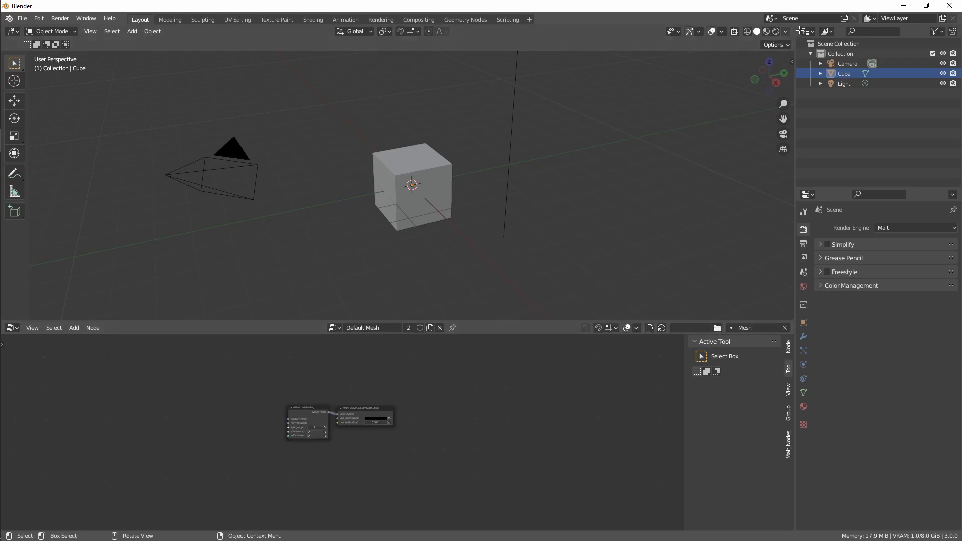
Switch the 3D viewport to rendered shading and select the light above the cube.
click(776, 31)
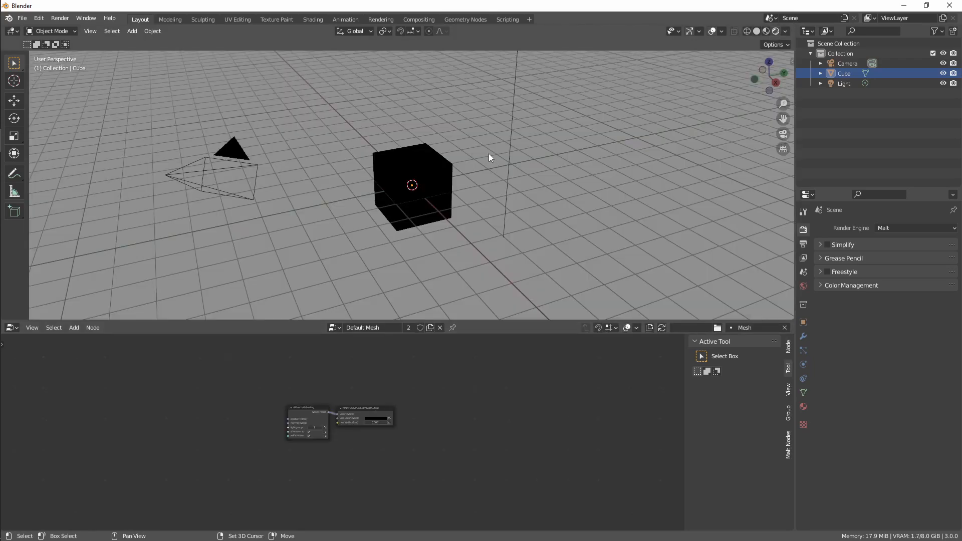
drag(489, 154, 479, 214)
click(506, 110)
mouse_move(508, 137)
middle_down()
mouse_move(518, 116)
mouse_move(515, 157)
mouse_move(505, 139)
middle_up()
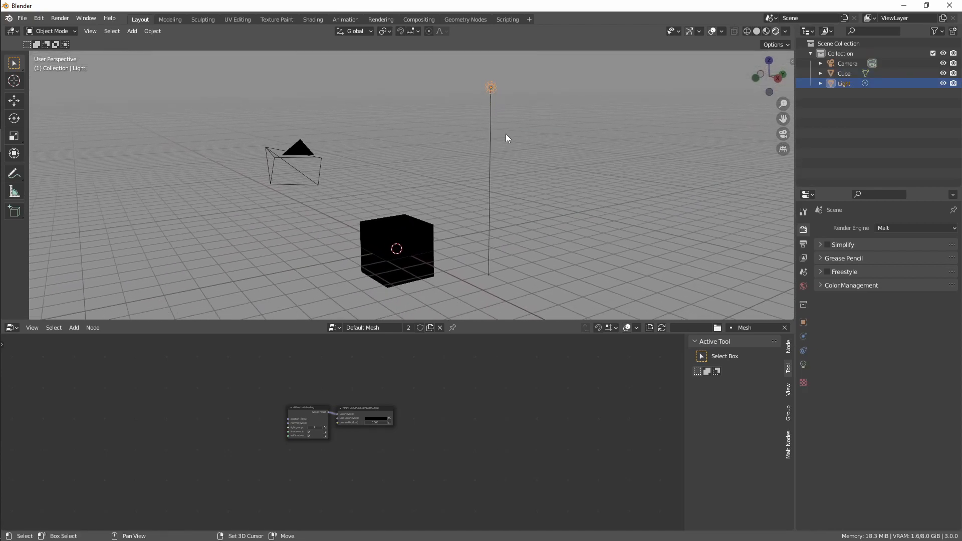
Change the selected light's type to Sun.
key(g)
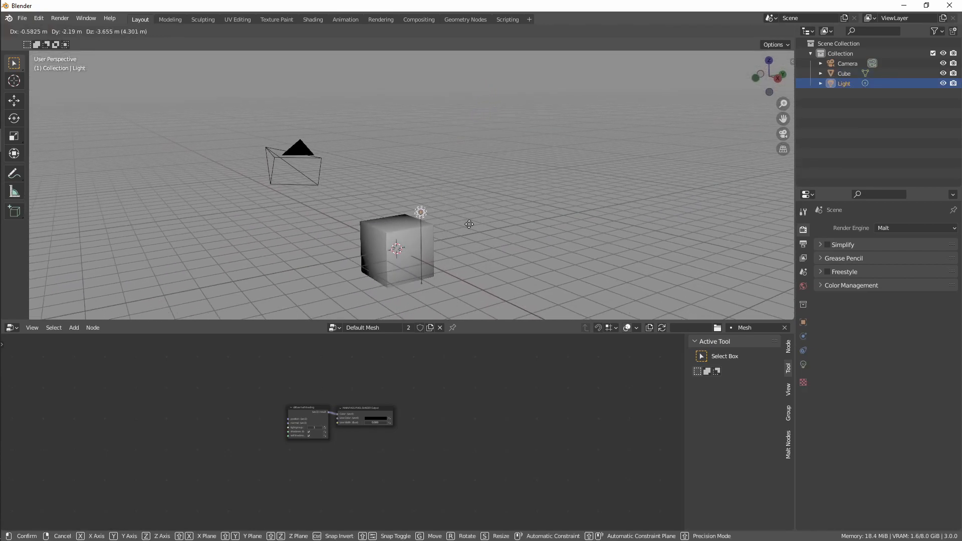
key(Escape)
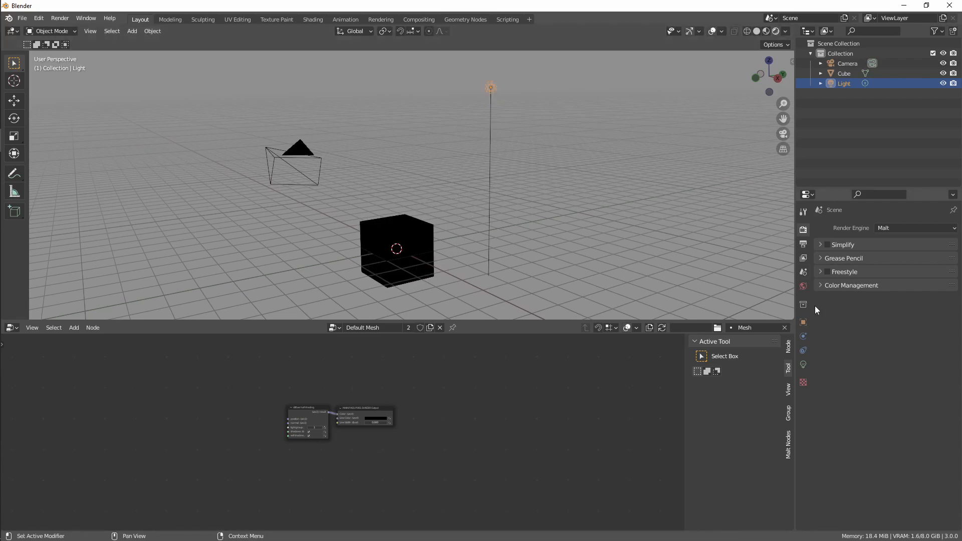
click(804, 364)
click(873, 273)
Add a plane mesh and move it straight down below the cube.
middle_drag(563, 206, 486, 172)
key(shift+a)
mouse_move(474, 229)
click(511, 232)
key(g)
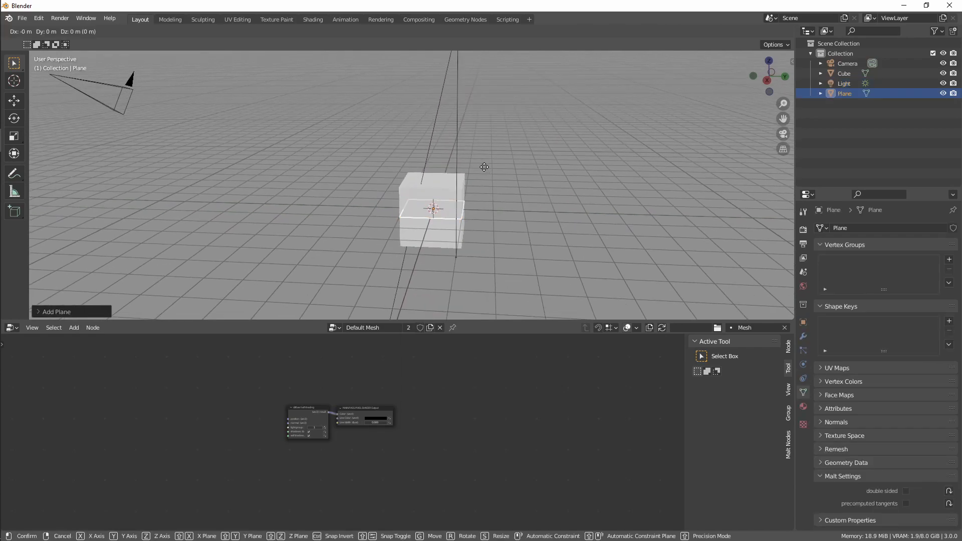
key(Return)
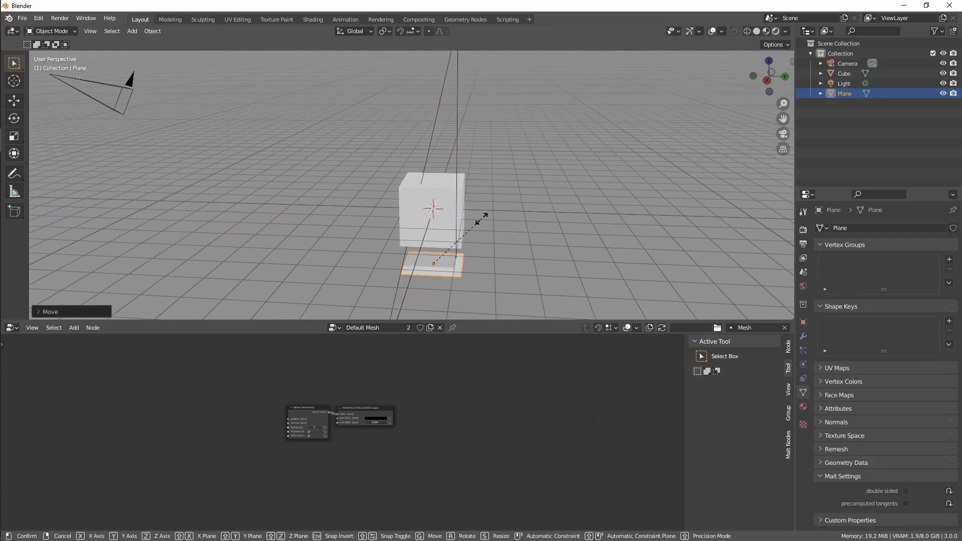
Scale the plane by 5, then raise the plane and cube together by 2 m along Z.
text(s5)
key(Return)
middle_drag(446, 221, 455, 247)
shift+click(427, 159)
text(gz2)
key(Return)
middle_drag(497, 176, 436, 271)
click(585, 125)
Move the diffuse half shading node slightly farther from the MAIN PASS PIXEL SHADER Output node.
scroll(354, 409, up, 3)
scroll(416, 405, up, 2)
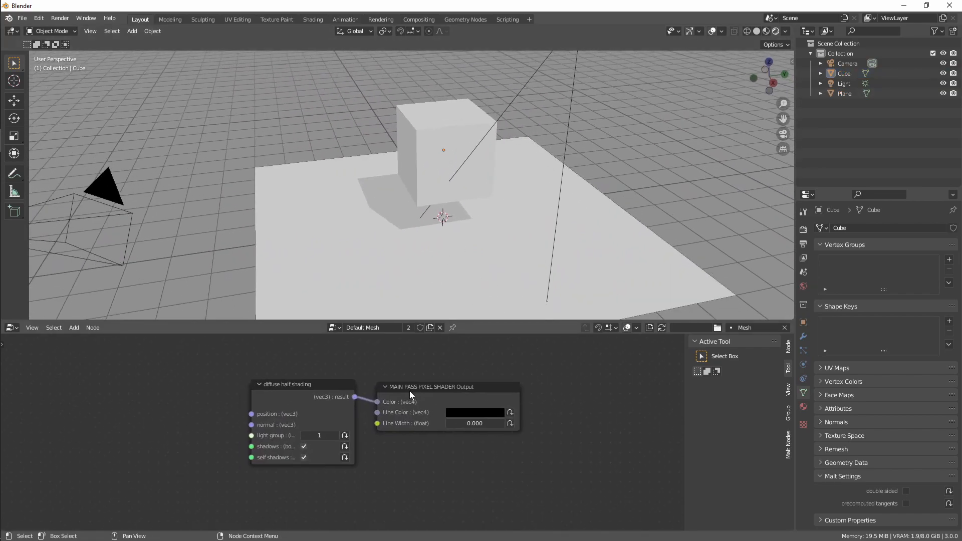
middle_drag(396, 380, 395, 376)
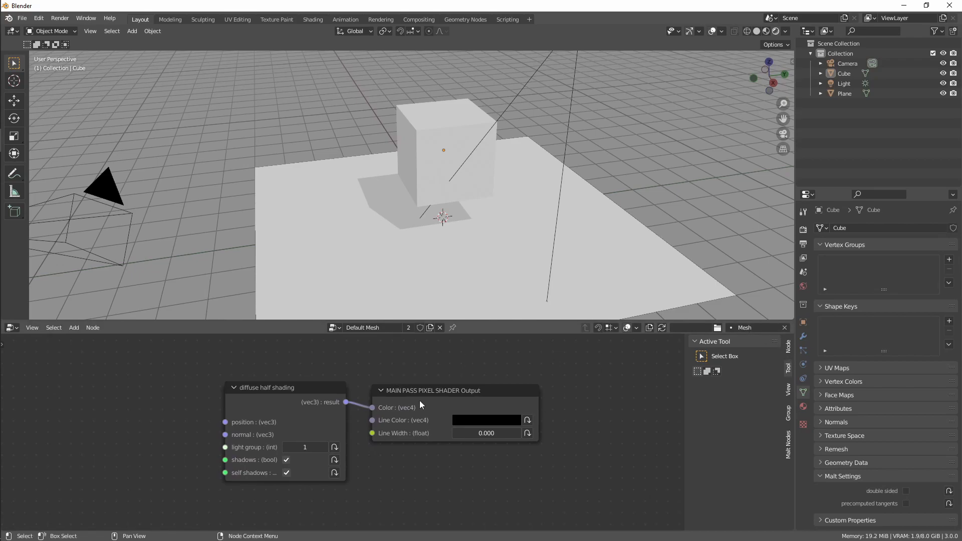
scroll(419, 400, down, 1)
drag(340, 394, 321, 397)
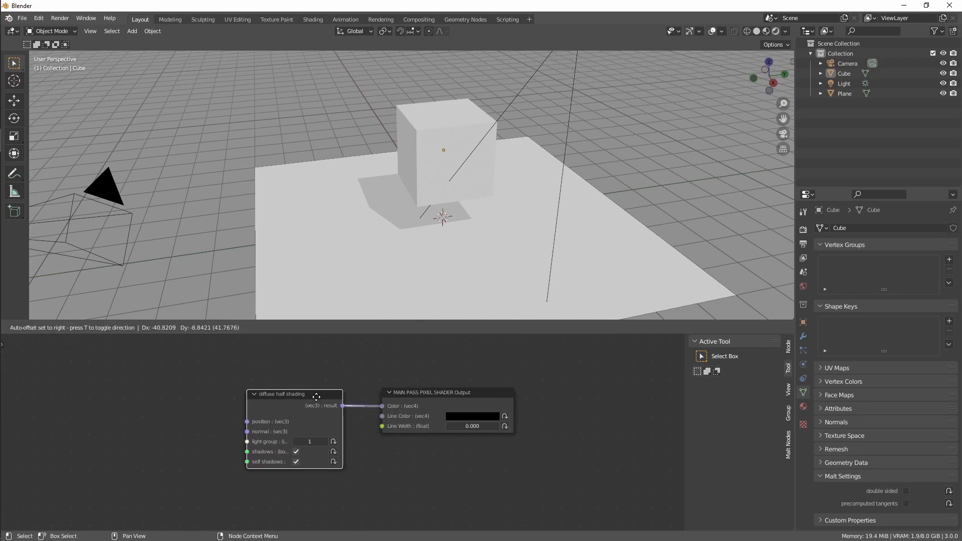
Look through the function node categories that can be added to the Default Mesh tree.
key(shift+a)
mouse_move(317, 374)
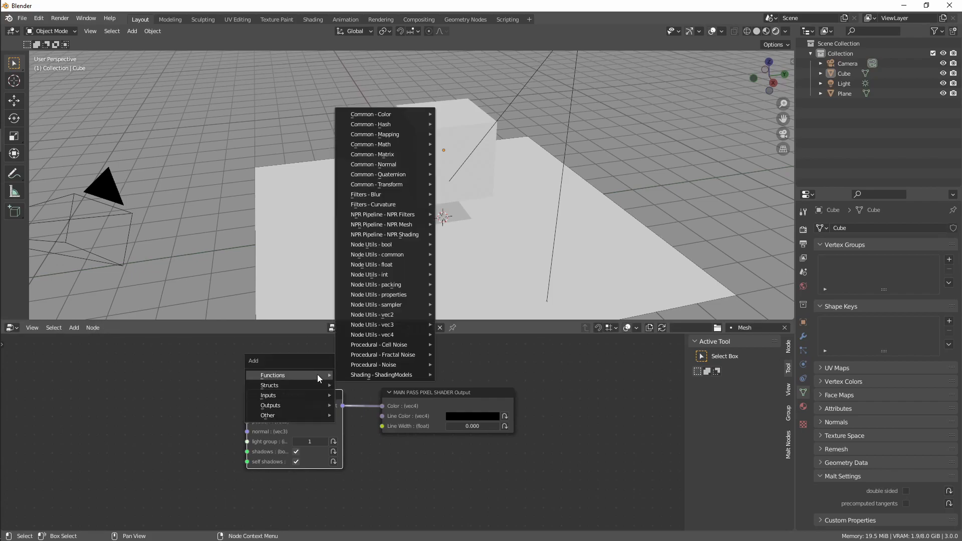
mouse_move(360, 374)
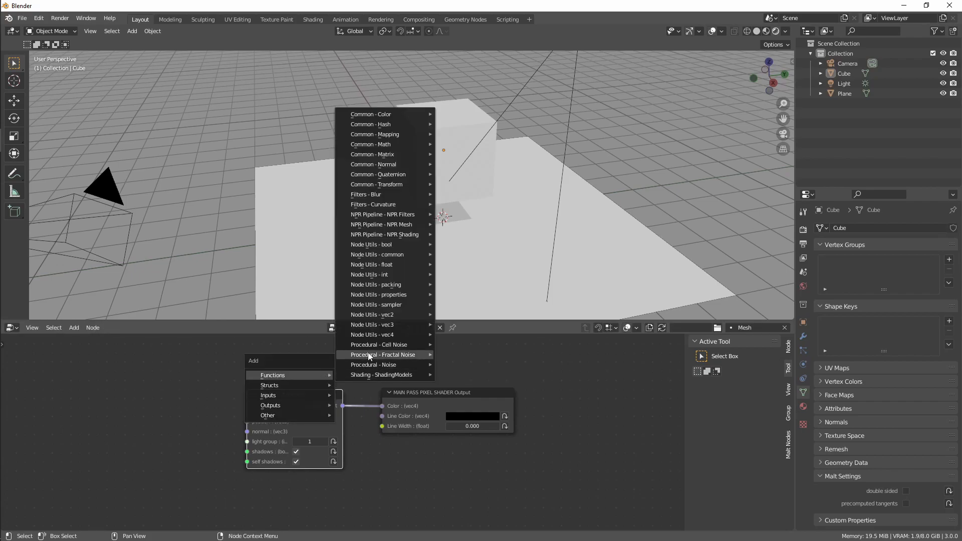
mouse_move(370, 335)
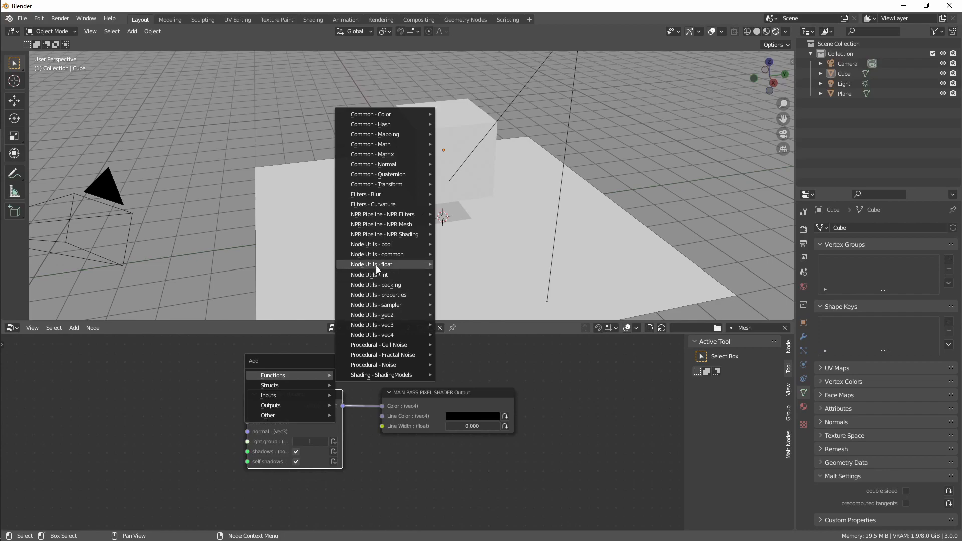
drag(447, 402, 440, 403)
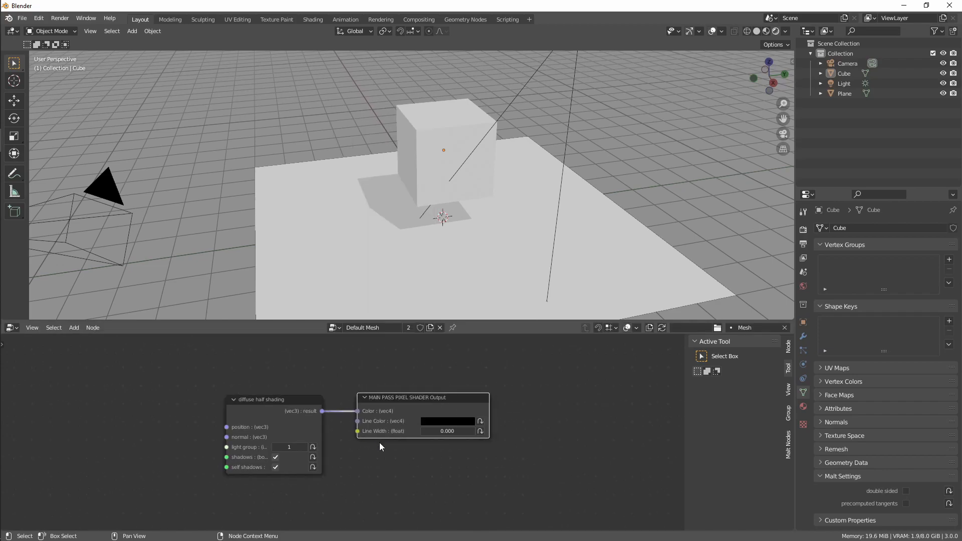
scroll(393, 440, down, 1)
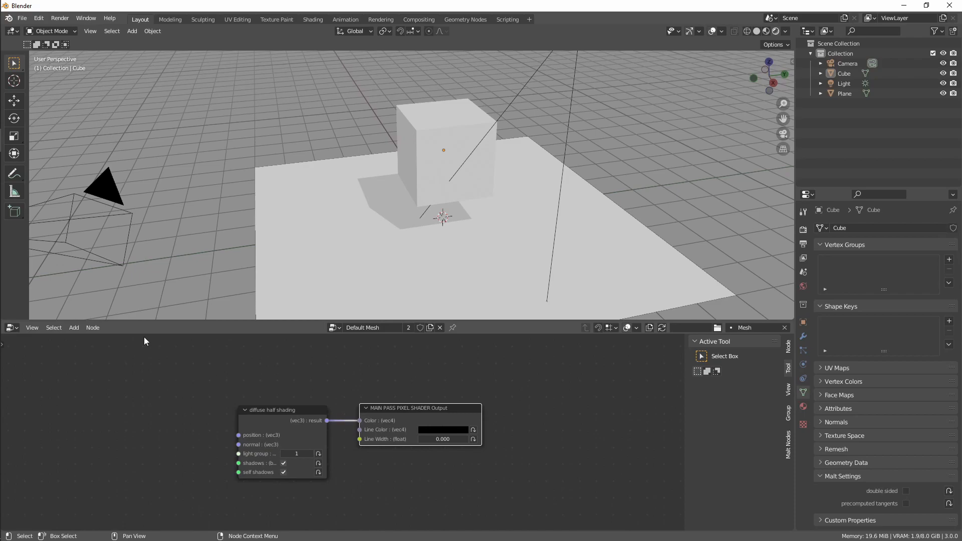
Enlarge the node editor slightly and load the Default Render node tree in it.
drag(207, 320, 229, 309)
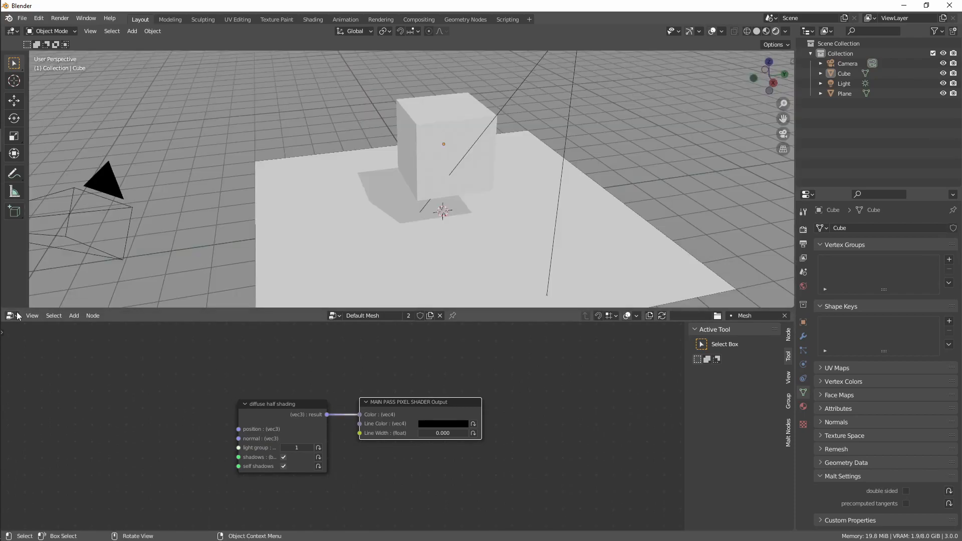
click(332, 315)
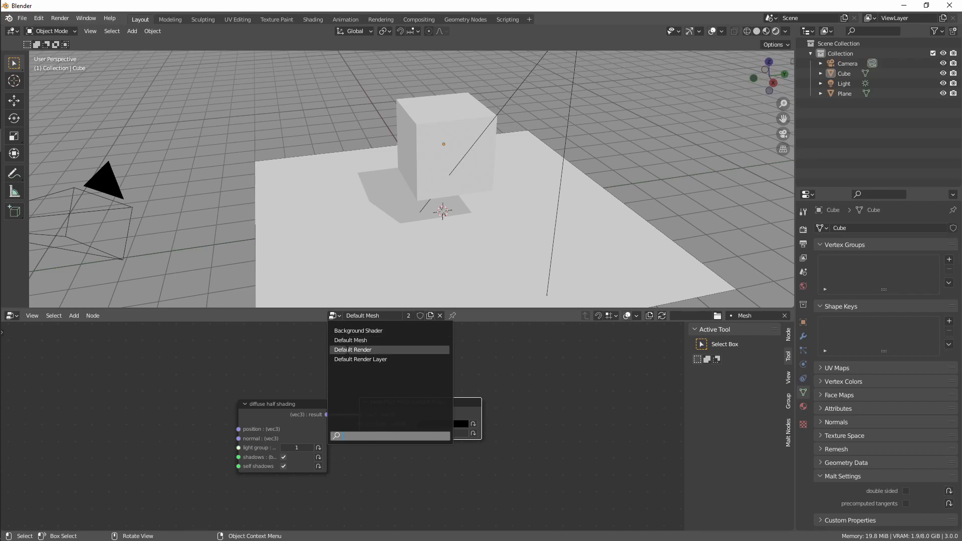
click(351, 350)
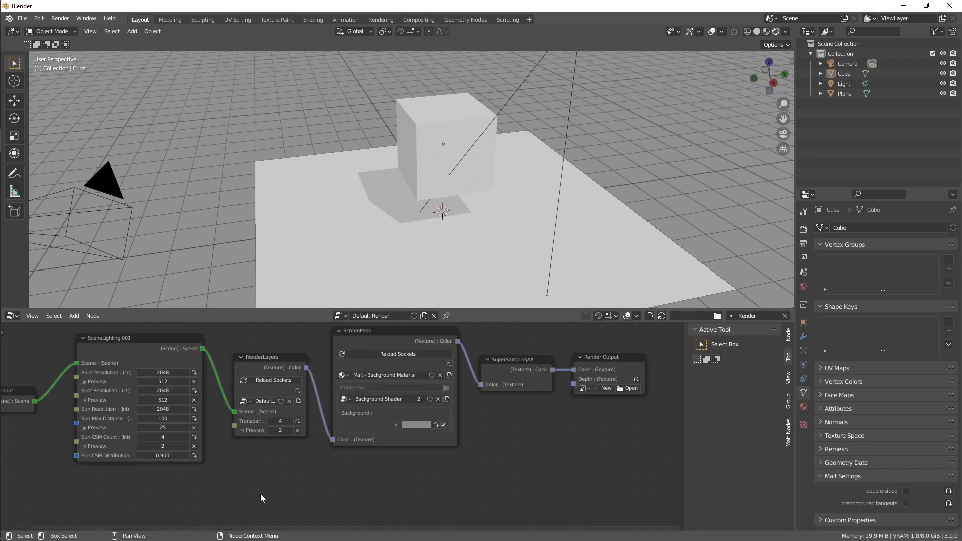
middle_drag(278, 486, 319, 489)
scroll(318, 489, down, 1)
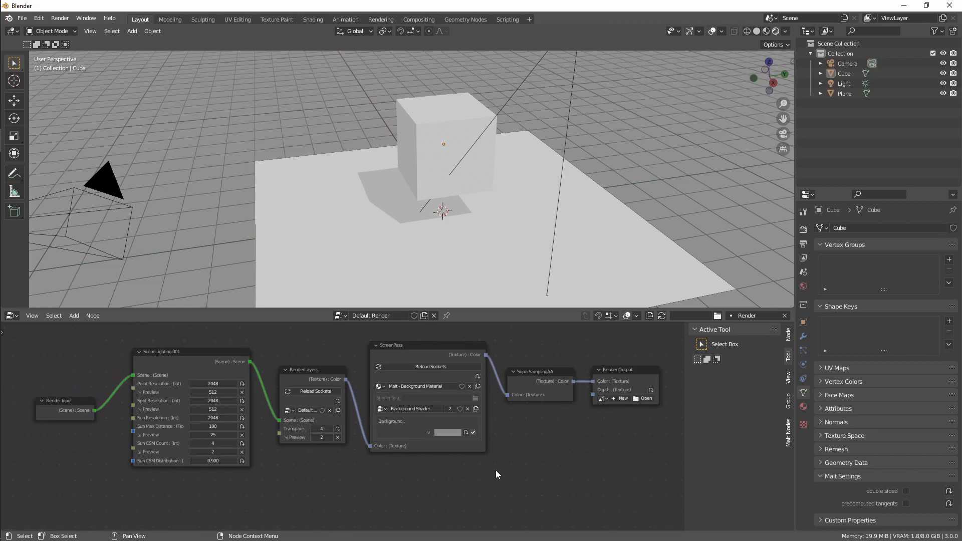
middle_drag(496, 473, 480, 474)
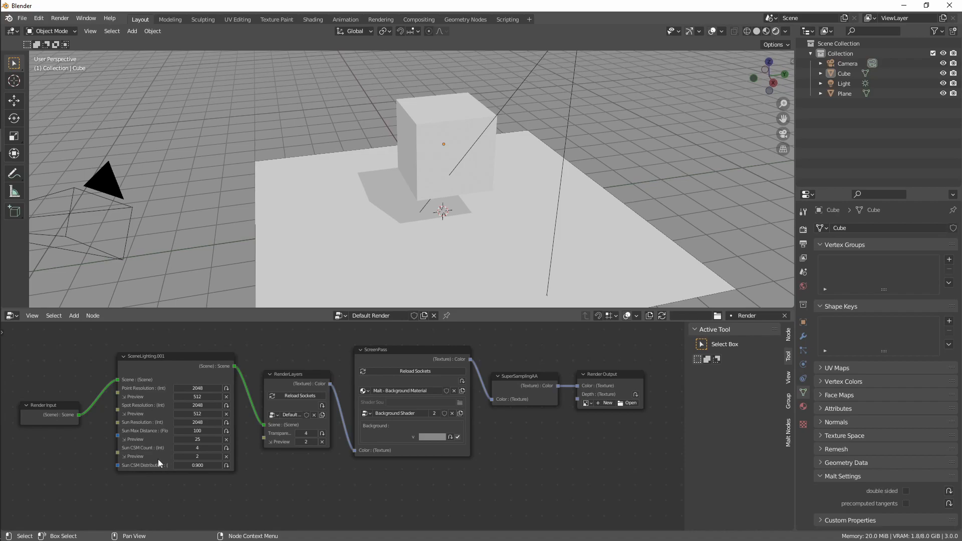
Show the World's Malt settings and examine the default material, render tree, sampling and pipeline options.
click(803, 272)
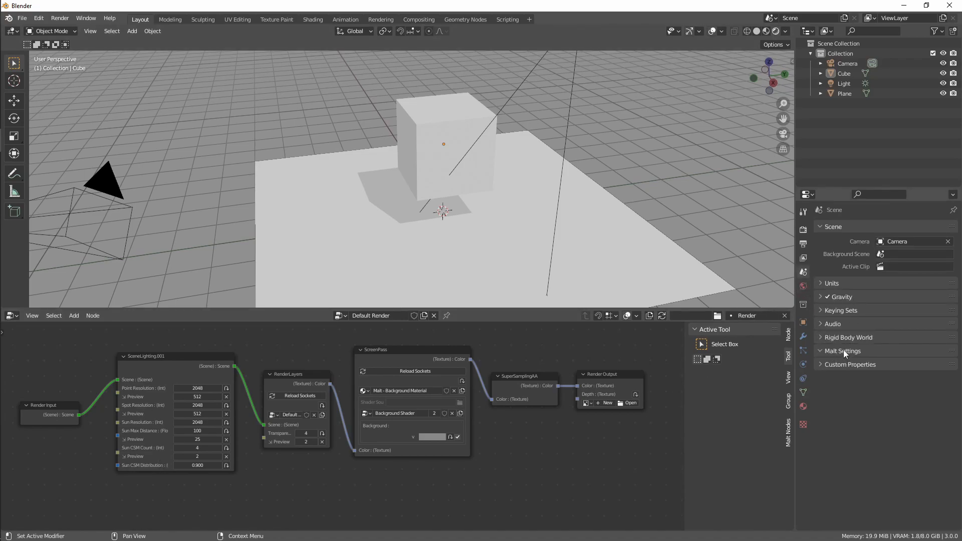
click(804, 286)
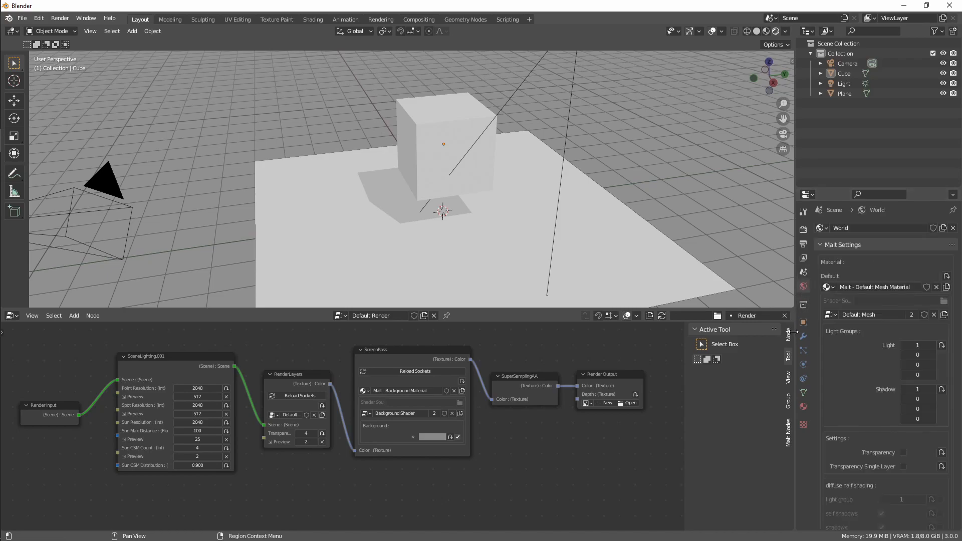
scroll(861, 368, down, 10)
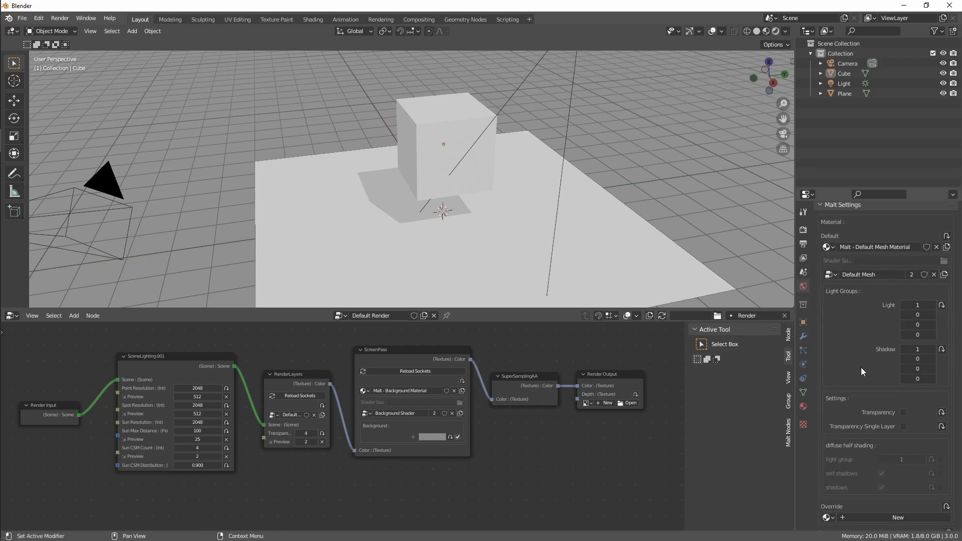
scroll(861, 369, down, 2)
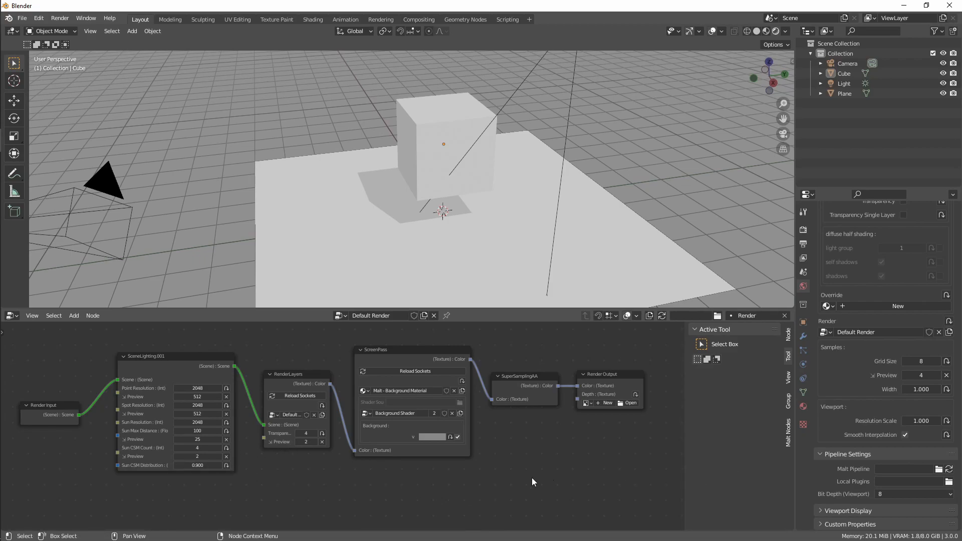
Examine the Default Render pipeline from Render Input through SceneLighting and RenderLayers to the ScreenPass node.
scroll(120, 466, up, 3)
middle_drag(154, 427, 240, 425)
scroll(302, 435, down, 1)
middle_drag(369, 421, 276, 425)
scroll(322, 410, down, 2)
click(74, 411)
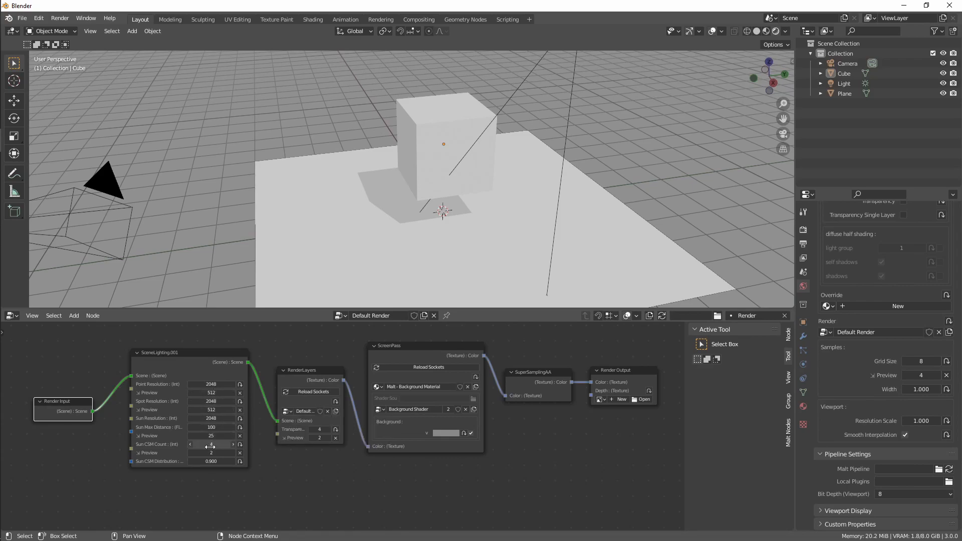
middle_drag(305, 462, 277, 465)
click(290, 377)
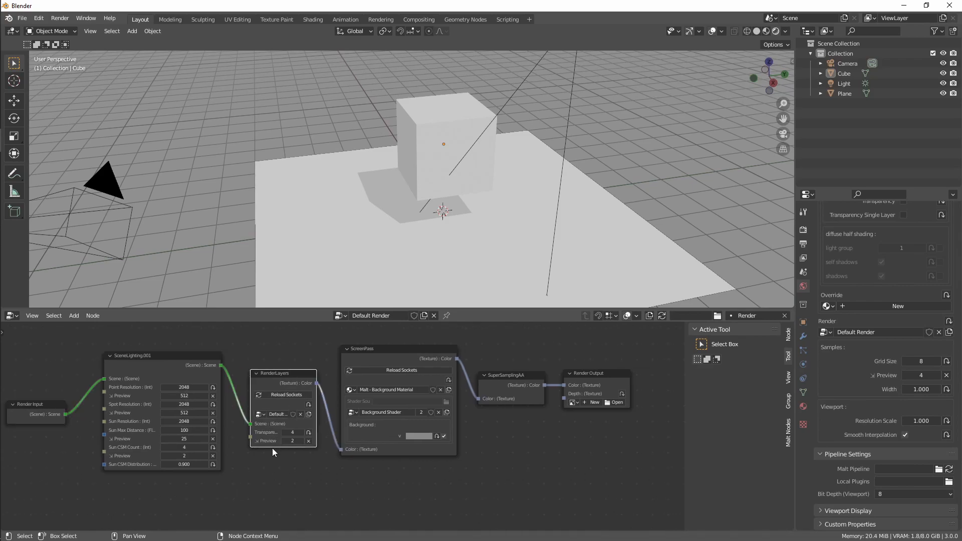
scroll(281, 455, down, 1)
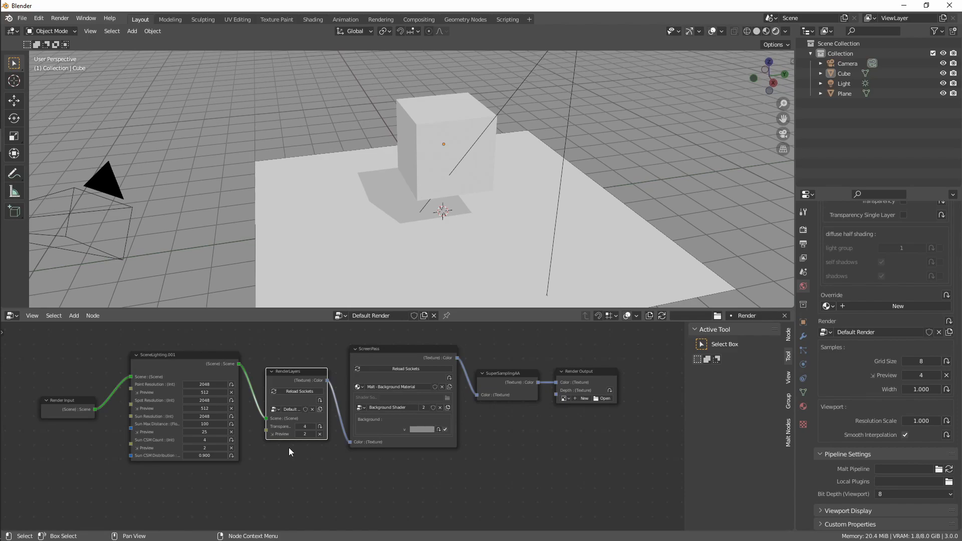
middle_drag(304, 446, 274, 449)
scroll(449, 434, up, 1)
middle_drag(449, 434, 448, 437)
drag(385, 353, 384, 359)
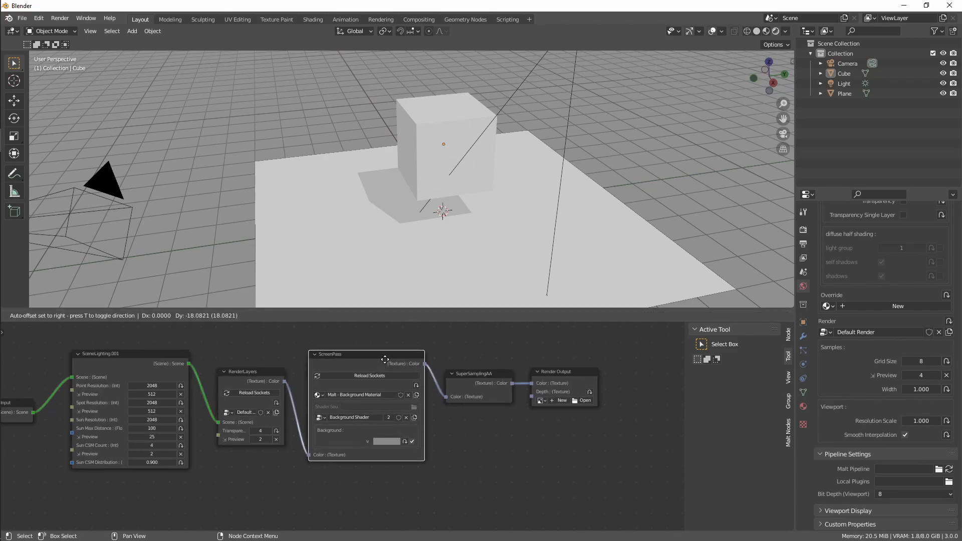
Try a red background colour with saturation 0.807 and value 0.370 in the ScreenPass node.
click(388, 441)
drag(405, 341, 413, 342)
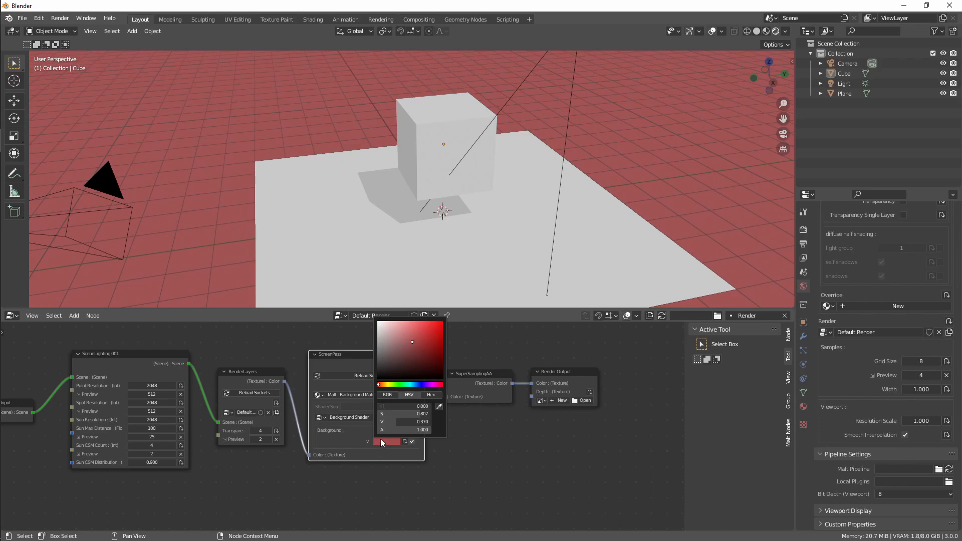
key(Escape)
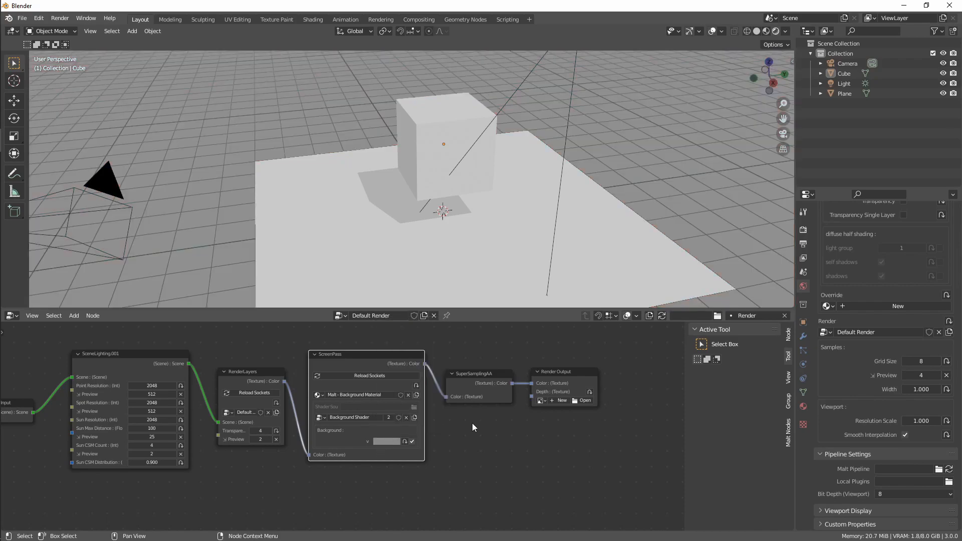
Hide the overlays in the 3D viewport so only the shaded cube and plane remain.
scroll(471, 422, up, 1)
middle_drag(490, 414, 448, 428)
middle_drag(431, 243, 401, 236)
middle_drag(532, 208, 478, 185)
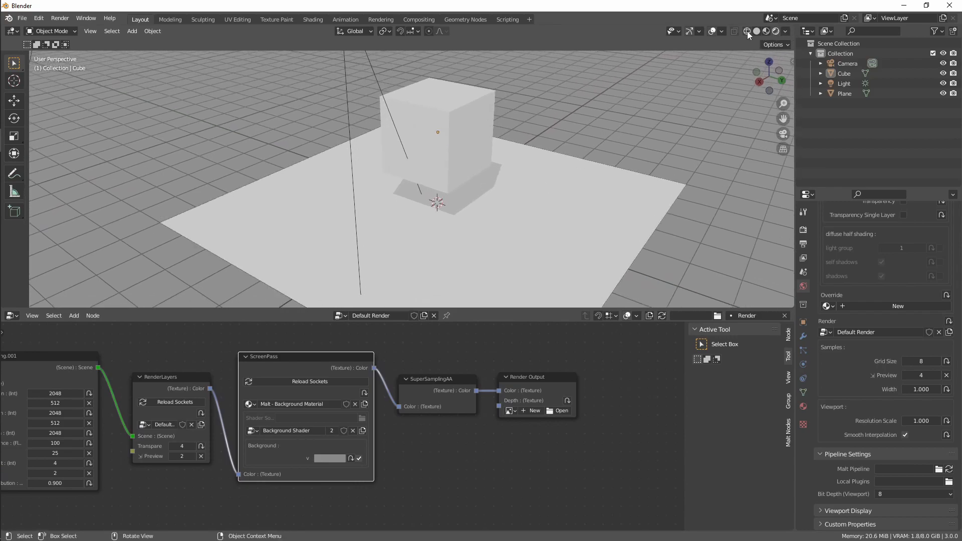
click(713, 31)
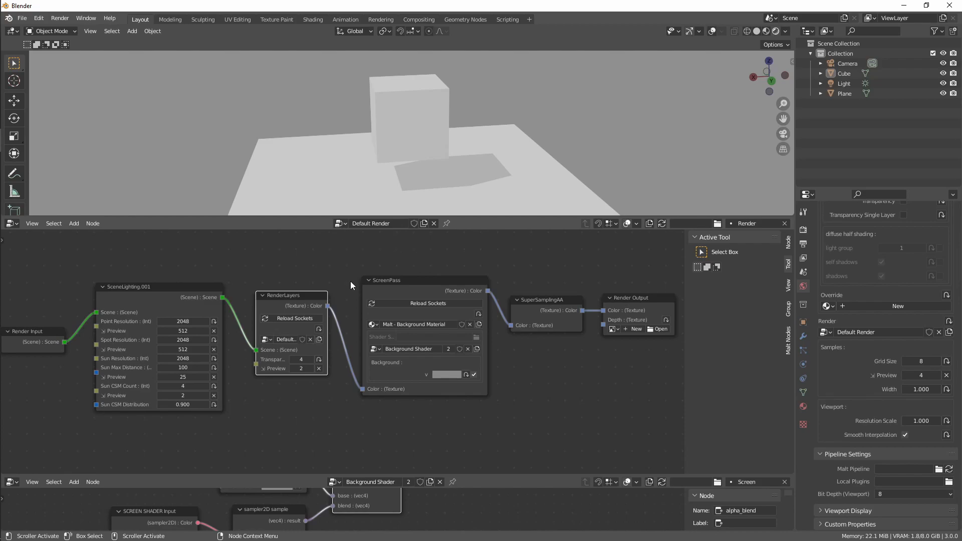
Review the Default Render tree around its RenderLayers node and the list of available node trees.
scroll(350, 285, down, 1)
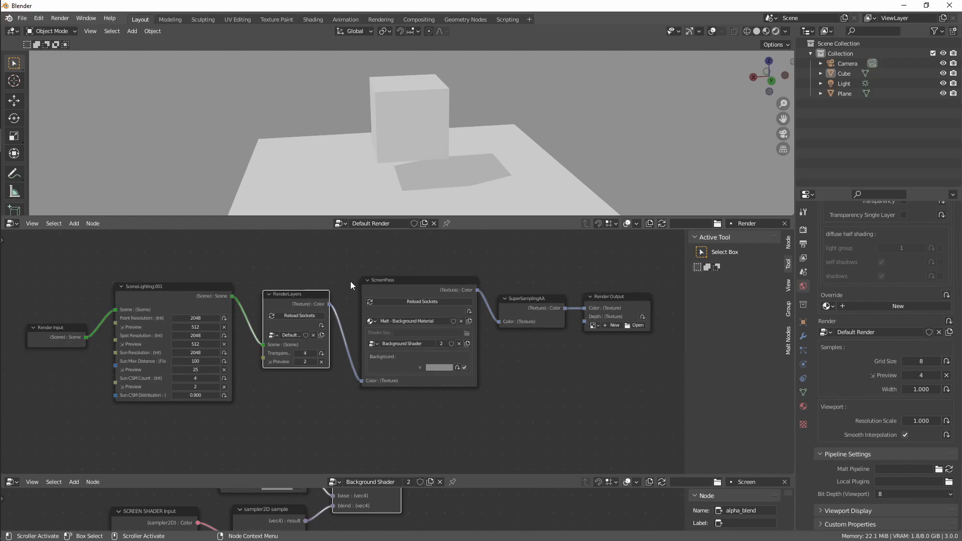
click(339, 223)
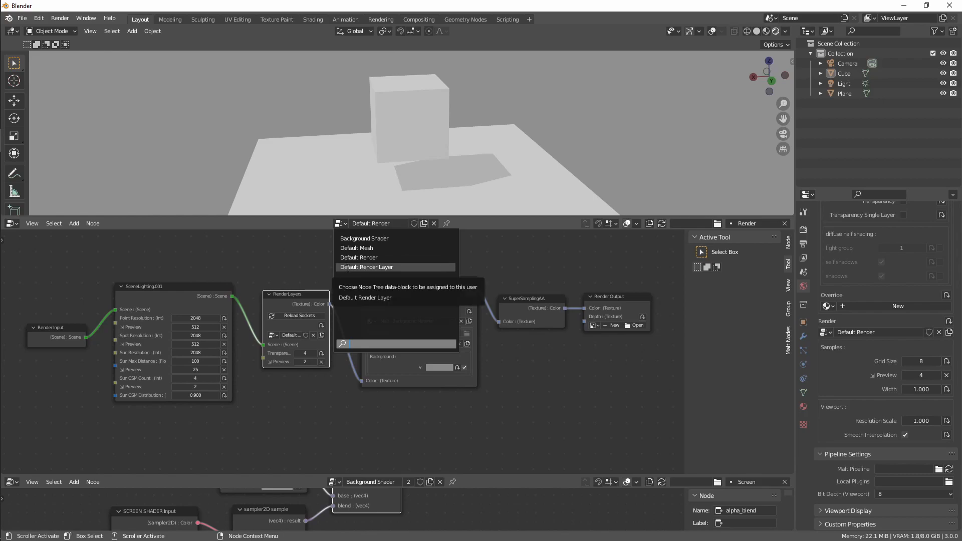
scroll(322, 421, up, 2)
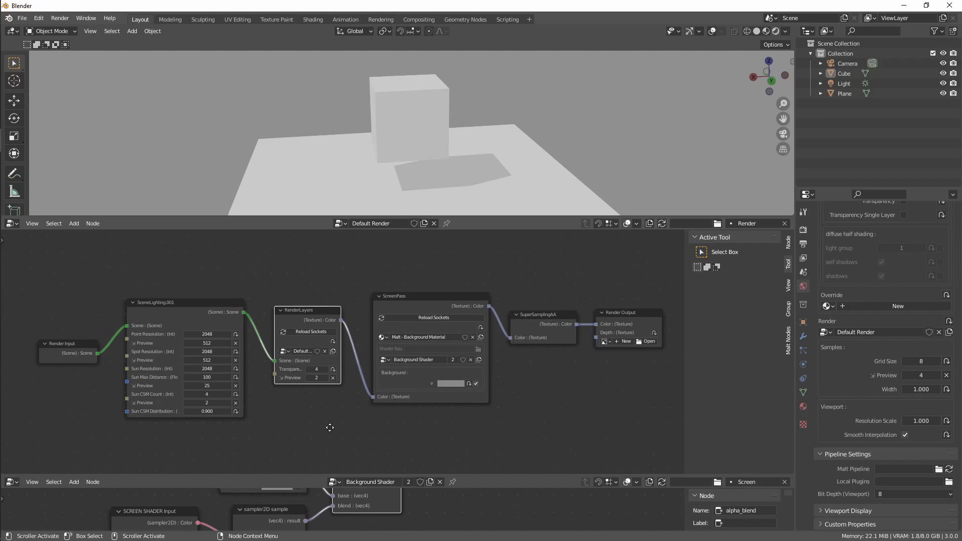
middle_drag(322, 391, 316, 386)
drag(305, 301, 301, 285)
scroll(276, 393, down, 1)
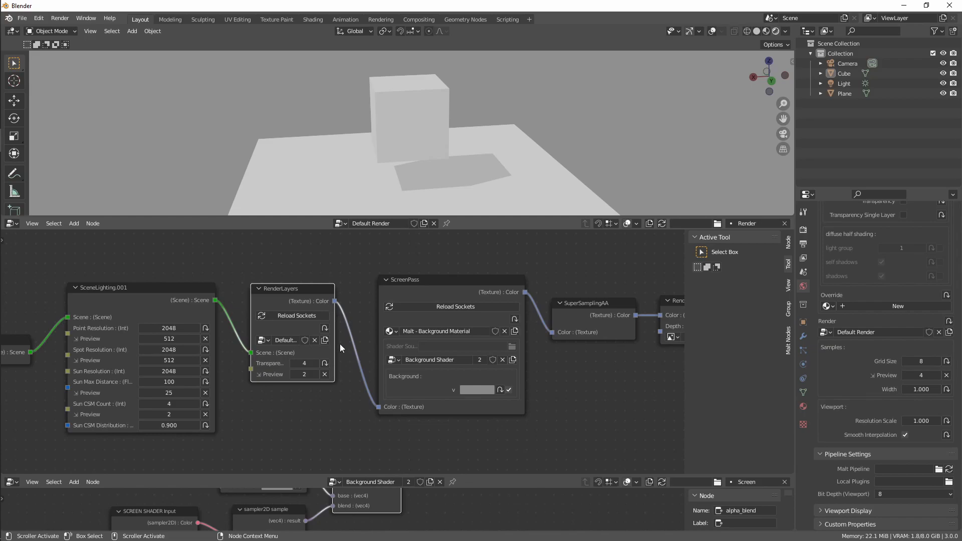
scroll(295, 297, down, 3)
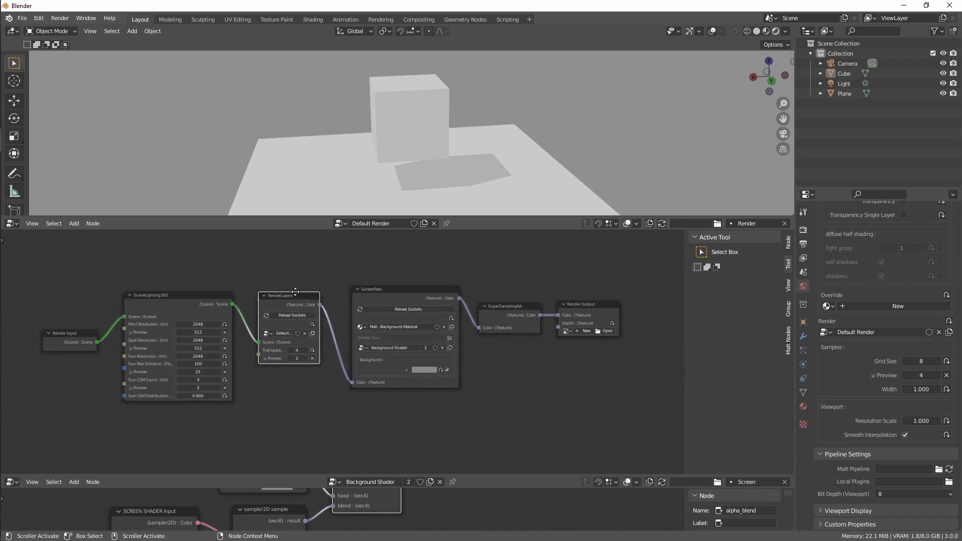
Load the Default Render Layer tree in place of Default Render and frame all its nodes.
click(341, 223)
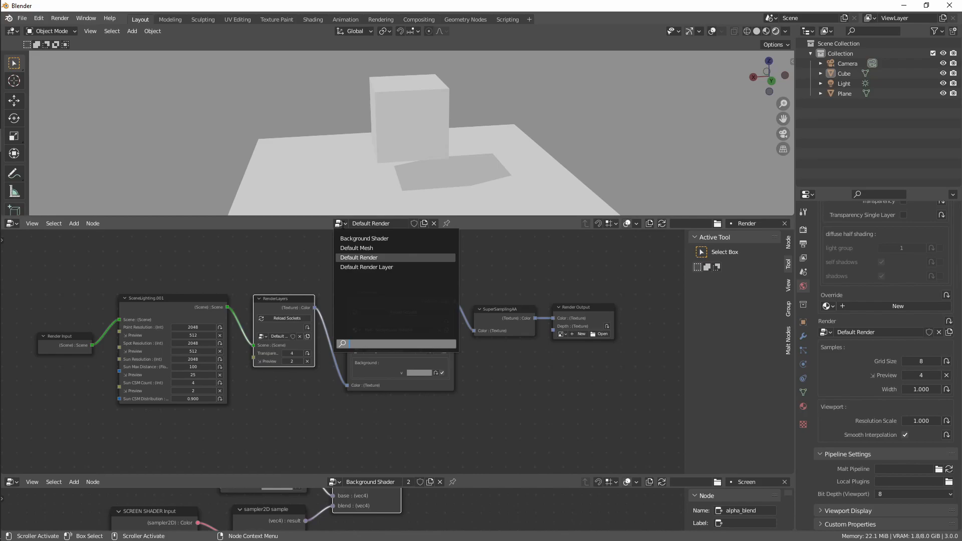
click(361, 267)
scroll(329, 312, down, 2)
scroll(393, 393, up, 3)
middle_drag(395, 396, 284, 354)
middle_drag(290, 403, 345, 405)
scroll(321, 404, up, 2)
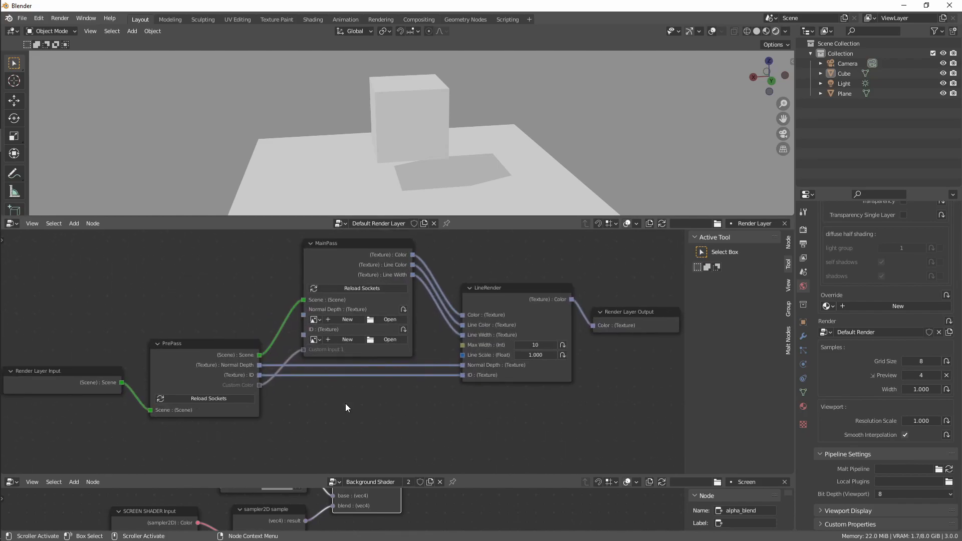
scroll(345, 405, down, 1)
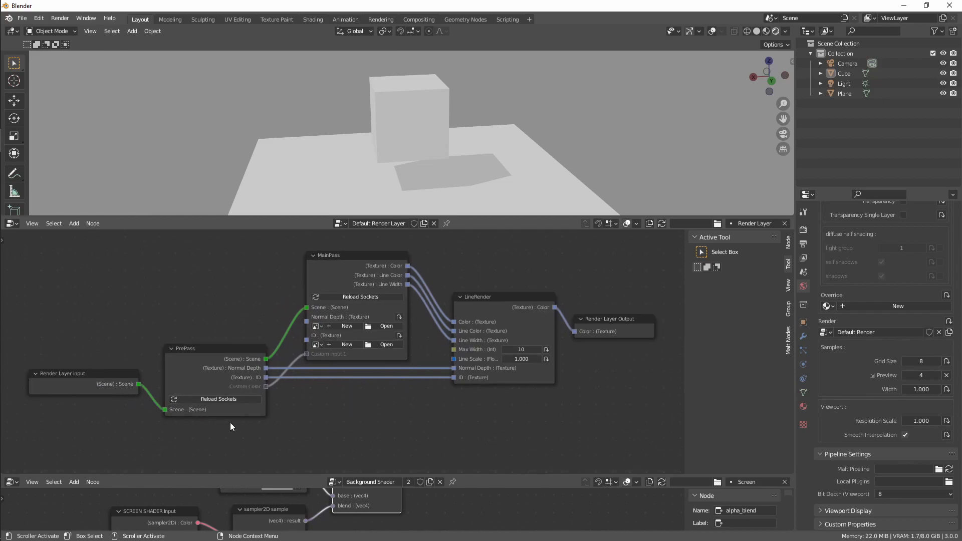
Select the PrePass node and enlarge the node editor that holds the Background Shader tree.
click(215, 350)
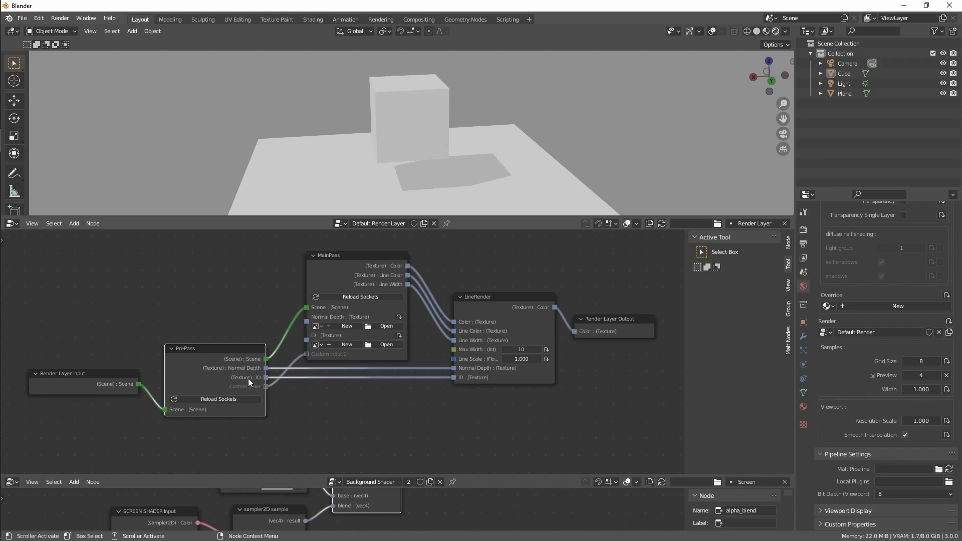
drag(489, 474, 489, 422)
scroll(402, 368, down, 1)
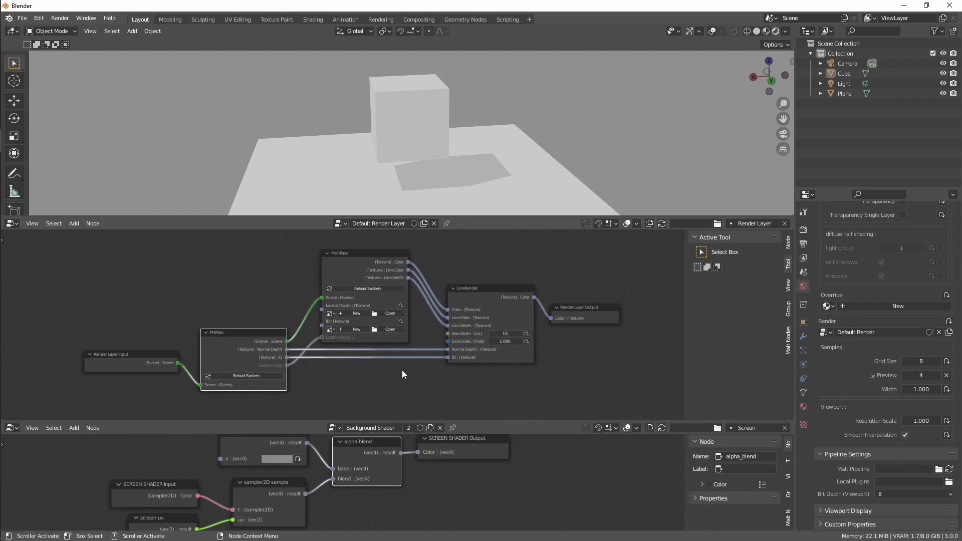
middle_drag(409, 498, 404, 497)
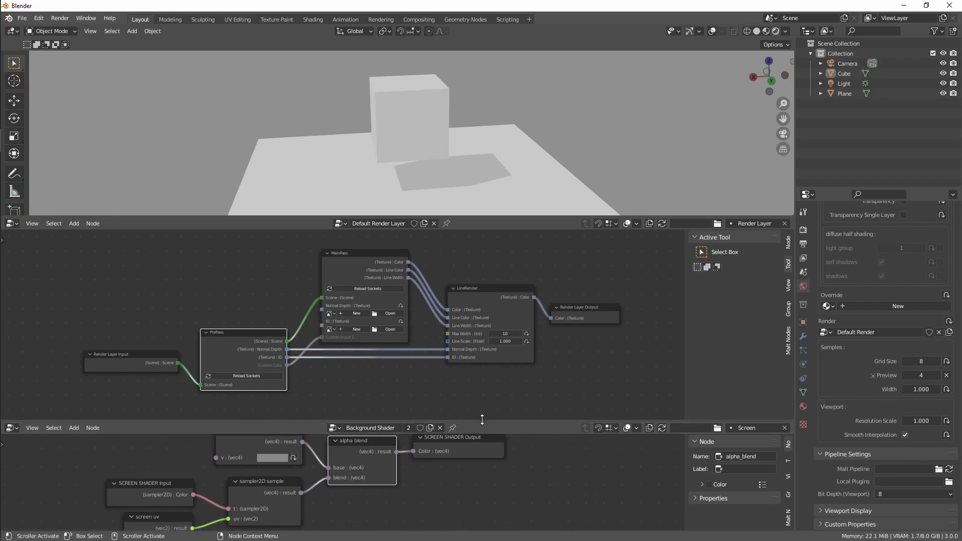
drag(478, 418, 489, 393)
Examine the function node categories that can be added to the Background Shader tree.
click(431, 474)
key(shift+a)
mouse_move(431, 473)
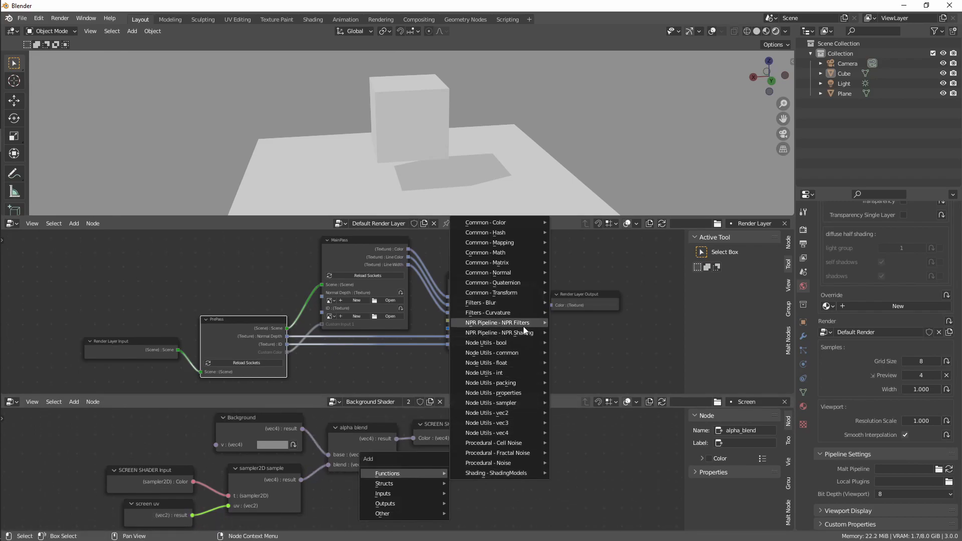
mouse_move(523, 325)
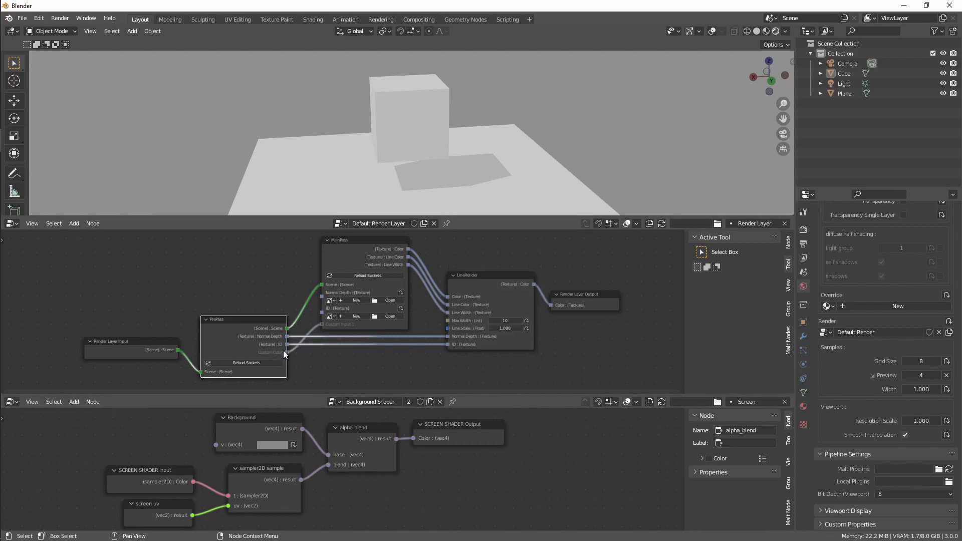
Examine the PrePass node's scene, normal depth, ID and custom color outputs and where they connect.
middle_drag(370, 310, 335, 329)
scroll(328, 311, up, 3)
scroll(321, 291, down, 1)
middle_drag(291, 355, 308, 332)
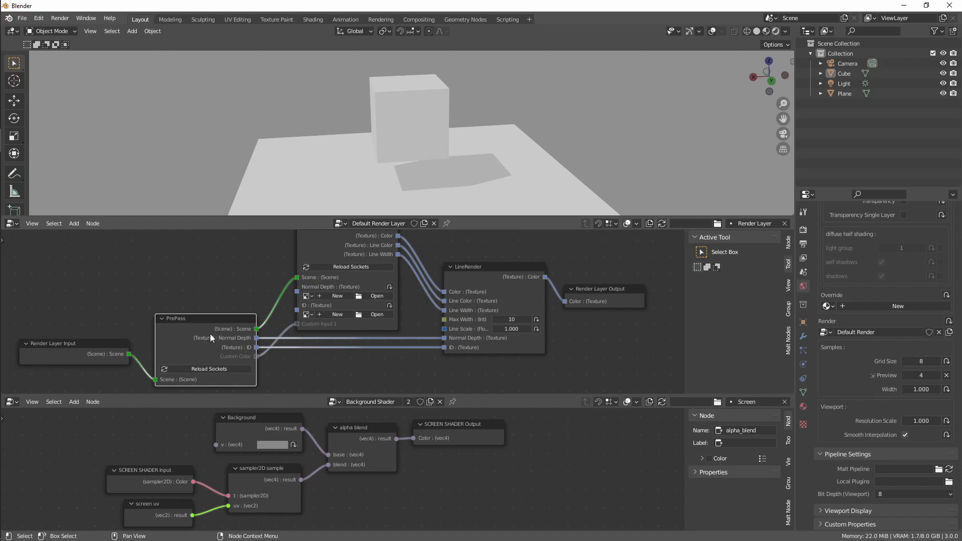
middle_drag(282, 323, 260, 328)
scroll(260, 328, down, 1)
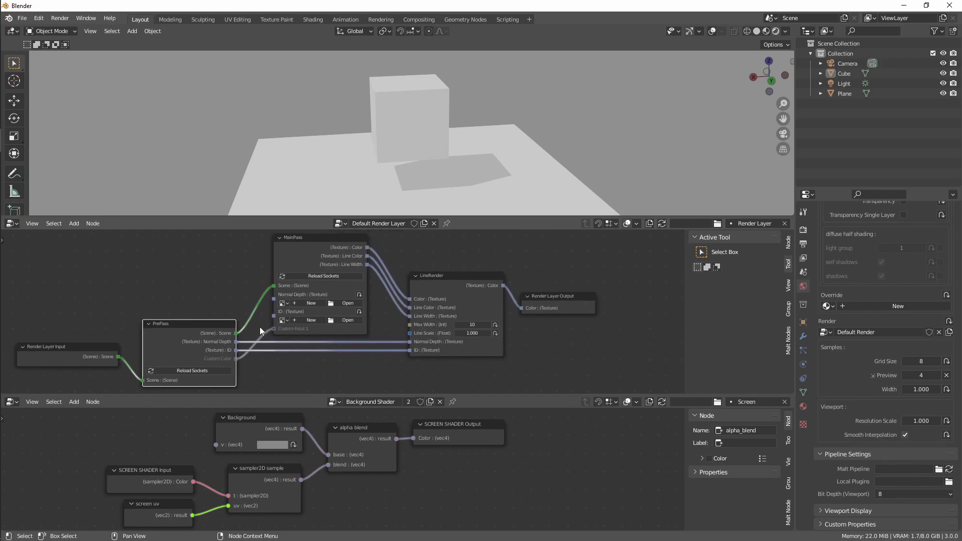
Select the MainPass node and load the Default Mesh tree in place of Background Shader, framing its nodes.
click(299, 258)
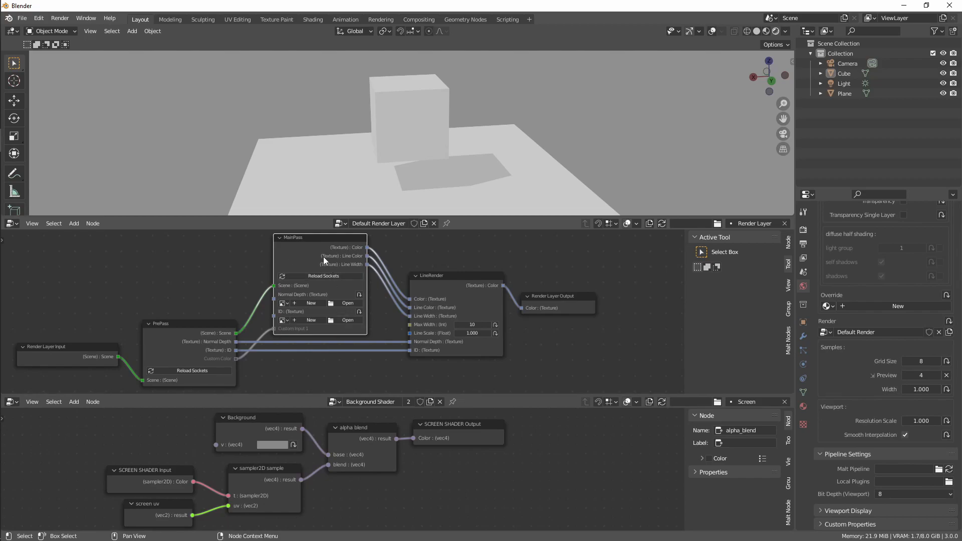
click(336, 401)
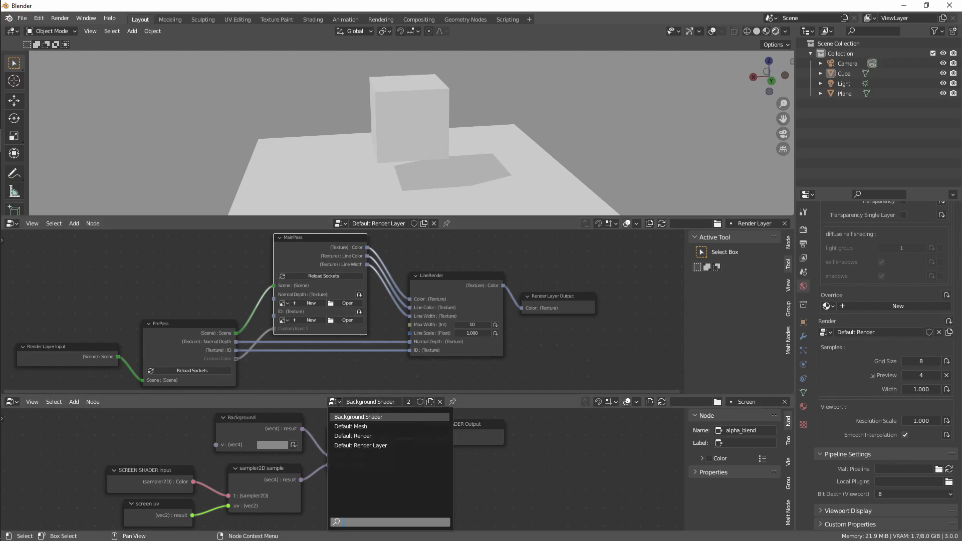
click(368, 426)
mouse_move(474, 395)
mouse_down()
mouse_move(476, 372)
mouse_move(476, 384)
mouse_up()
scroll(399, 348, down, 2)
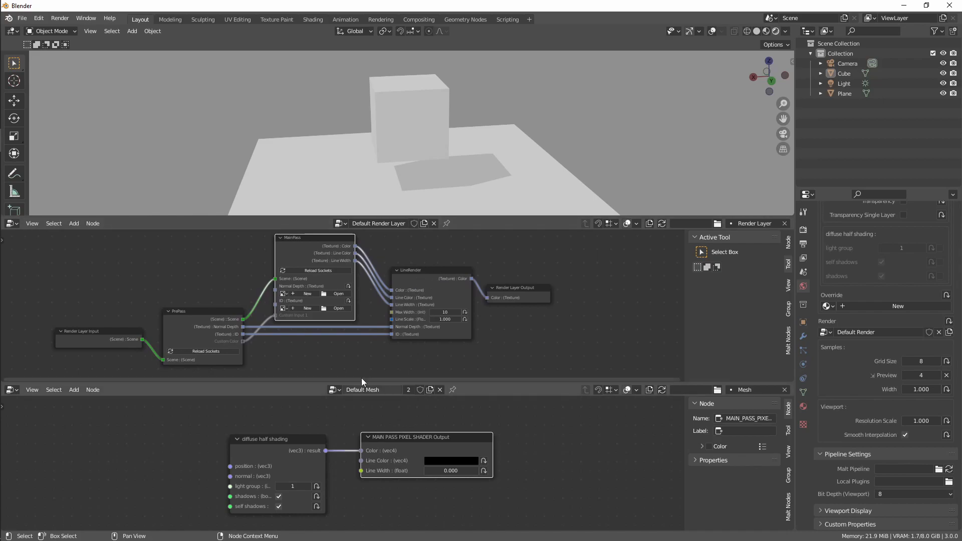
scroll(401, 426, up, 1)
scroll(408, 461, up, 1)
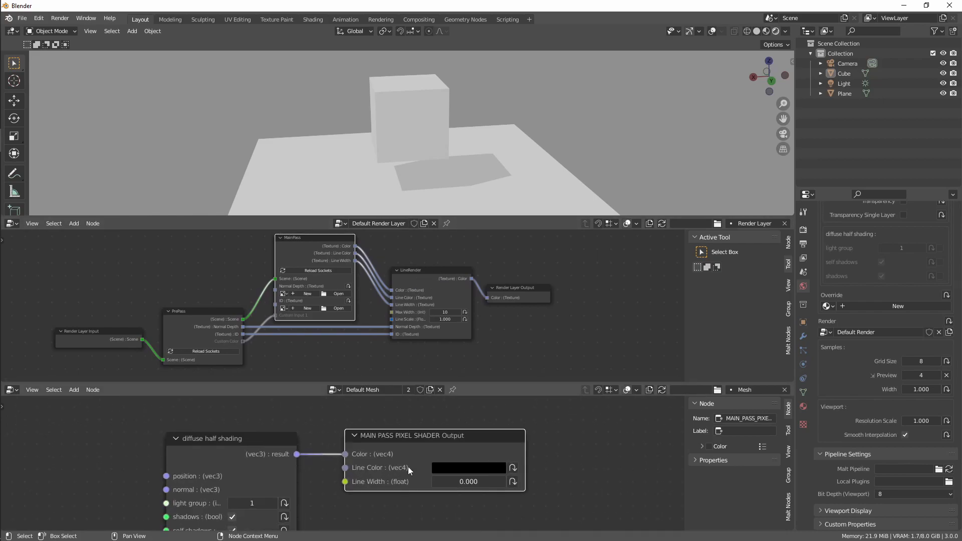
key(Home)
scroll(386, 459, down, 1)
scroll(377, 476, down, 1)
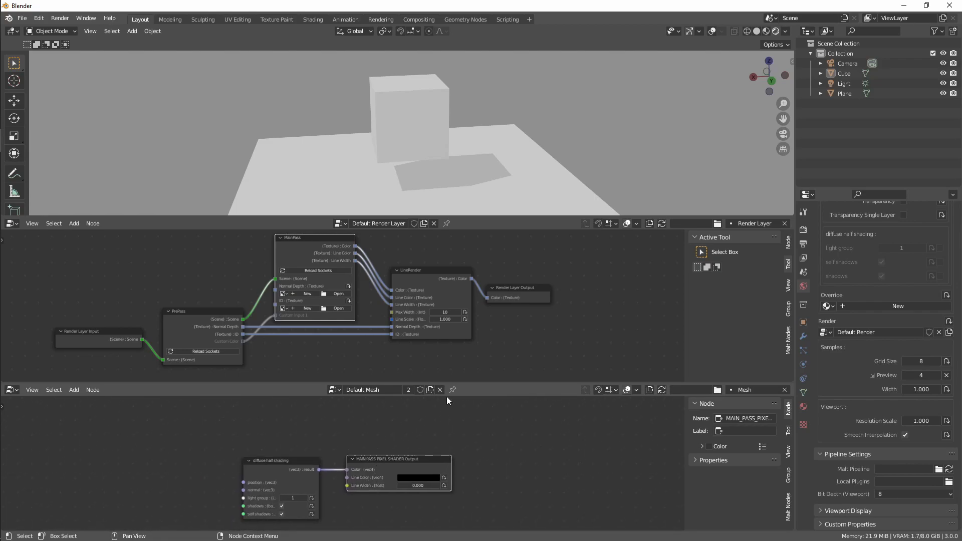
Give the Default Mesh editor more room and examine the function and output nodes that can be added to it.
drag(471, 383, 477, 357)
scroll(392, 414, down, 1)
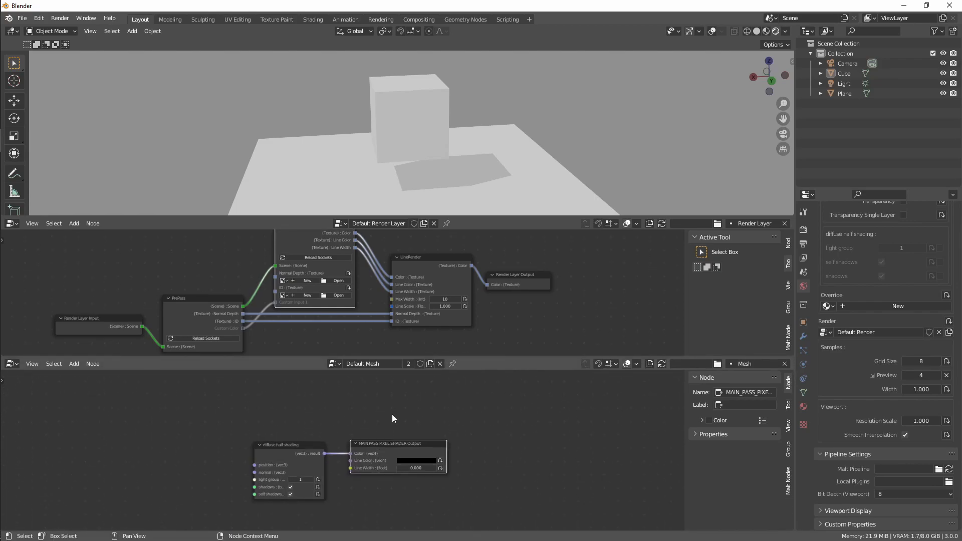
scroll(372, 420, up, 1)
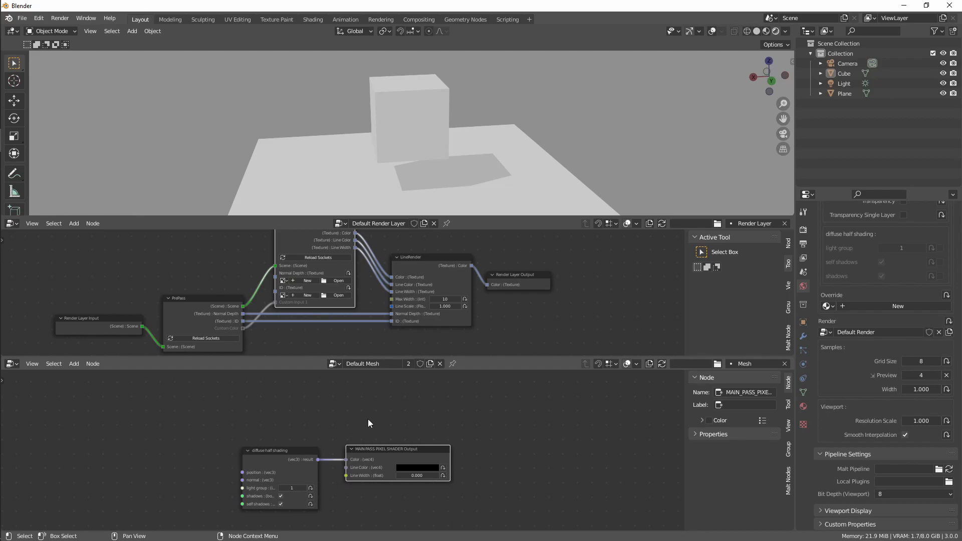
key(shift+a)
mouse_move(367, 420)
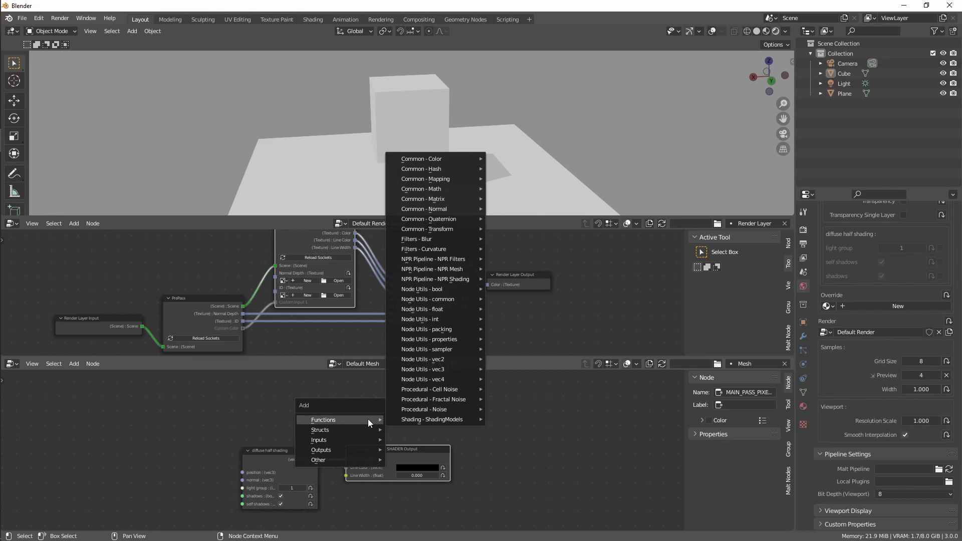
mouse_move(336, 450)
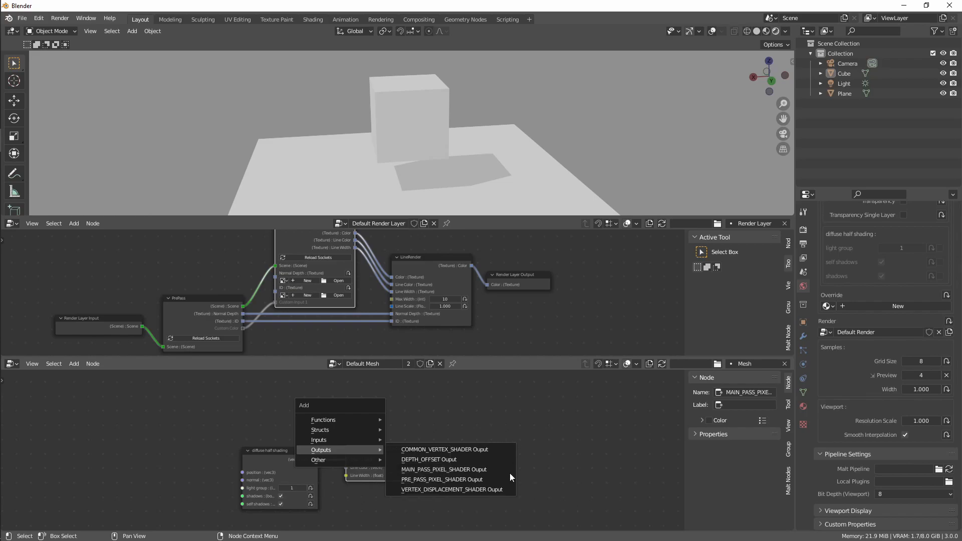
Resize the two node editors so MainPass and the MAIN PASS PIXEL SHADER Output can be compared.
scroll(346, 482, up, 2)
middle_drag(347, 482, 378, 503)
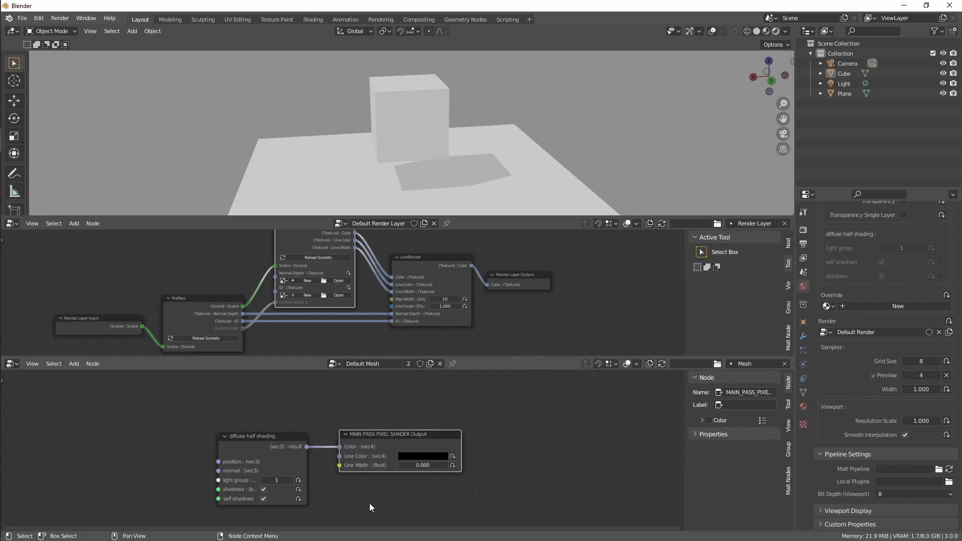
scroll(372, 503, up, 2)
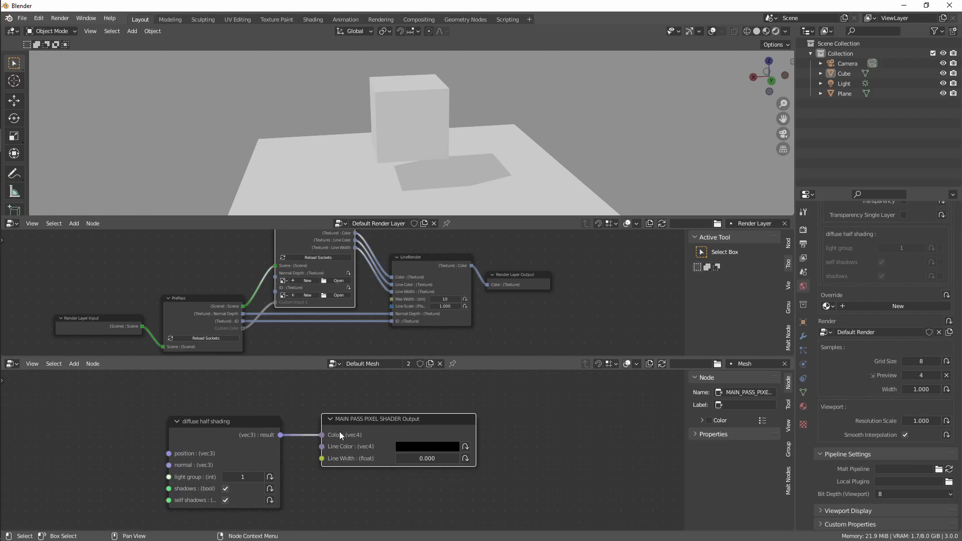
middle_drag(353, 301, 342, 329)
drag(521, 356, 521, 384)
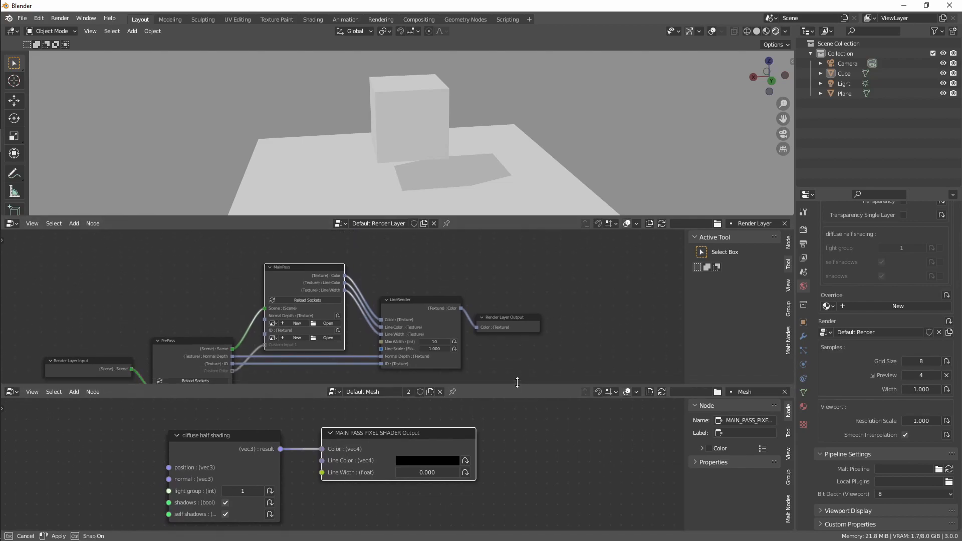
middle_drag(304, 303, 311, 286)
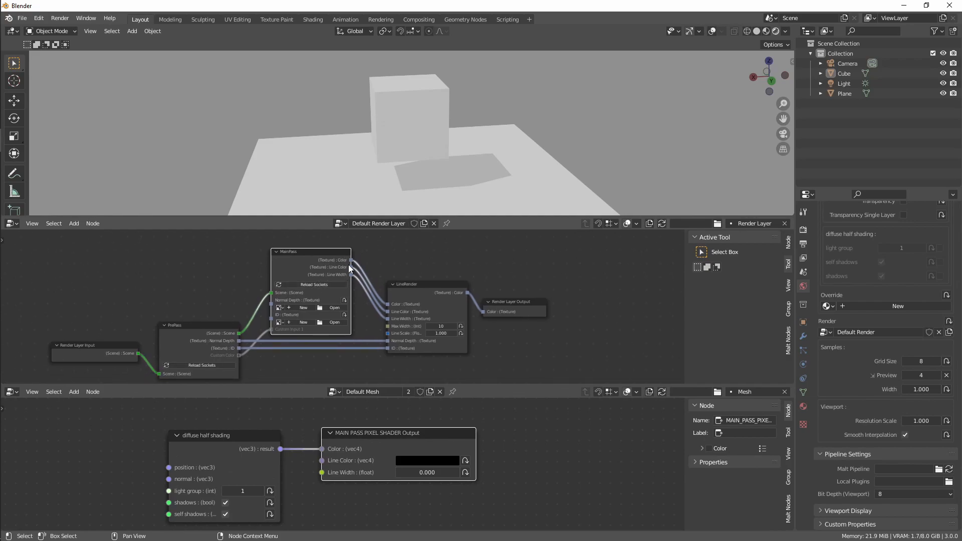
Expand the MAIN PASS PIXEL SHADER Output's properties, collapse its node details and widen the sidebar.
click(710, 463)
click(701, 406)
drag(689, 488, 670, 485)
scroll(630, 483, up, 2)
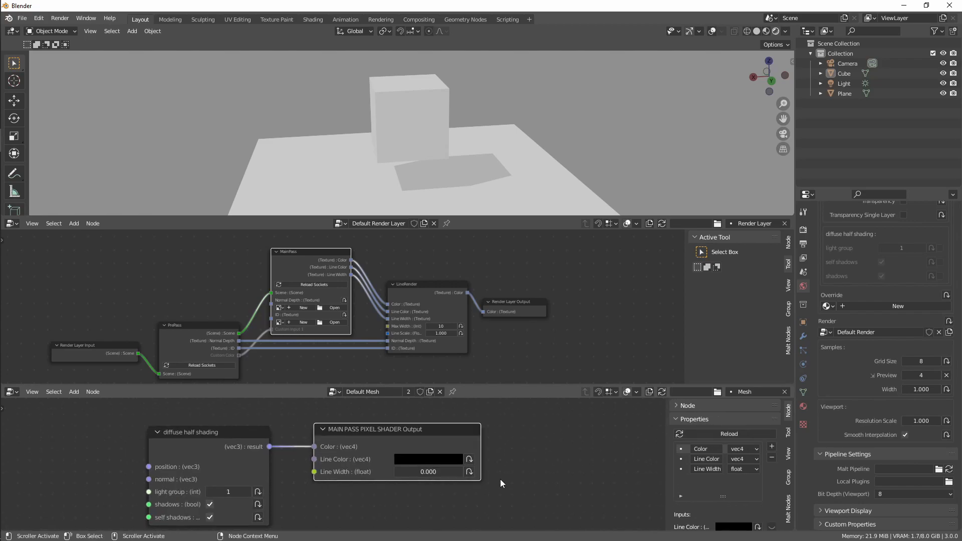
Add a custom vec4 socket to the MAIN PASS PIXEL SHADER Output node and reload its sockets.
click(774, 446)
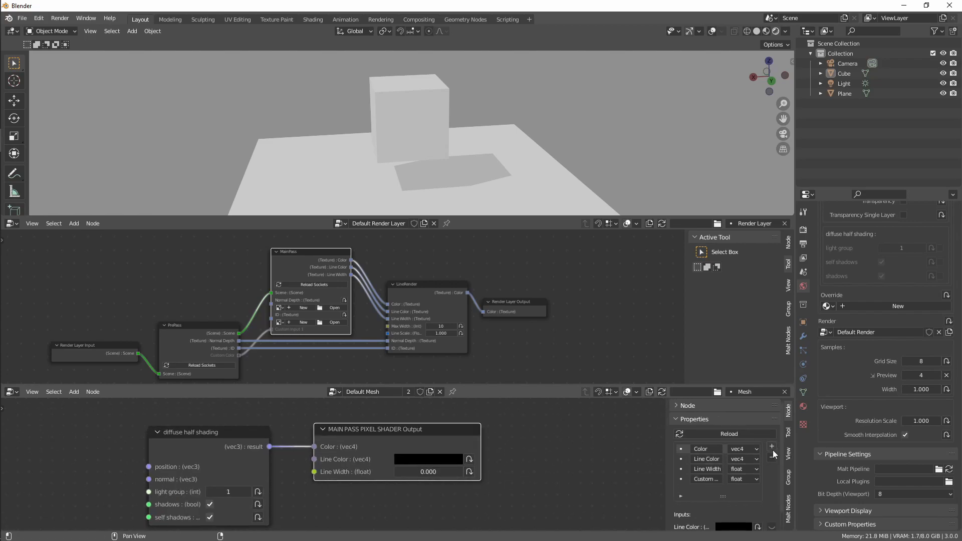
click(737, 480)
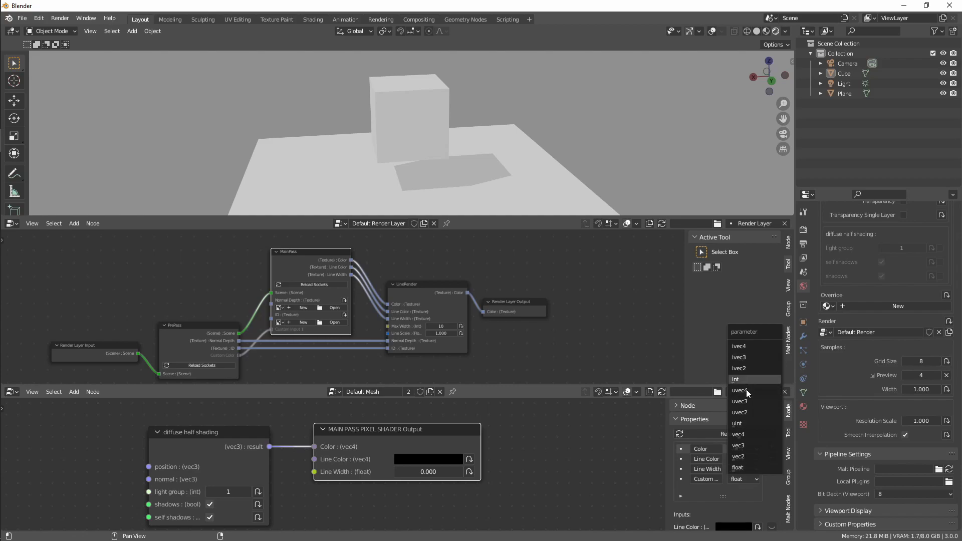
click(737, 468)
click(733, 483)
click(753, 437)
scroll(579, 482, up, 1)
middle_drag(579, 482, 583, 465)
scroll(583, 465, down, 1)
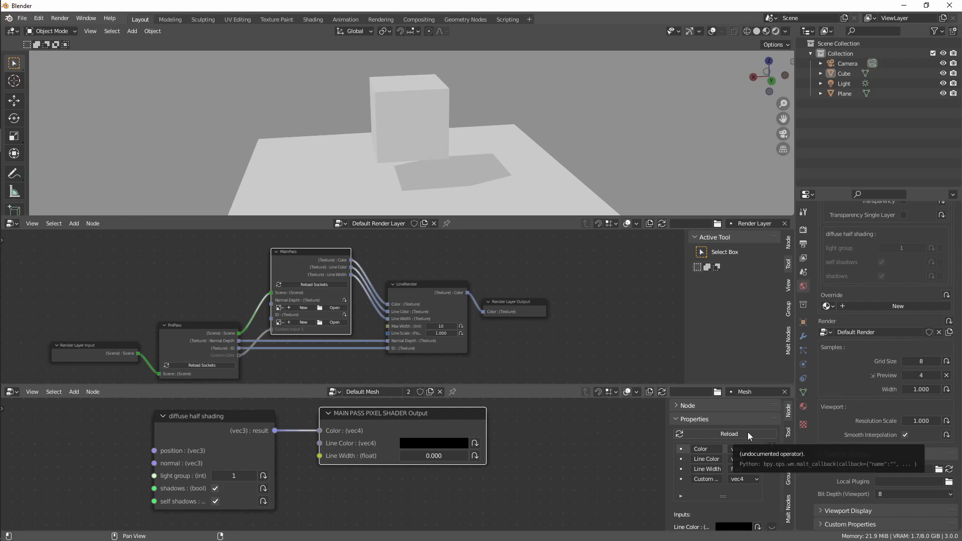
click(741, 434)
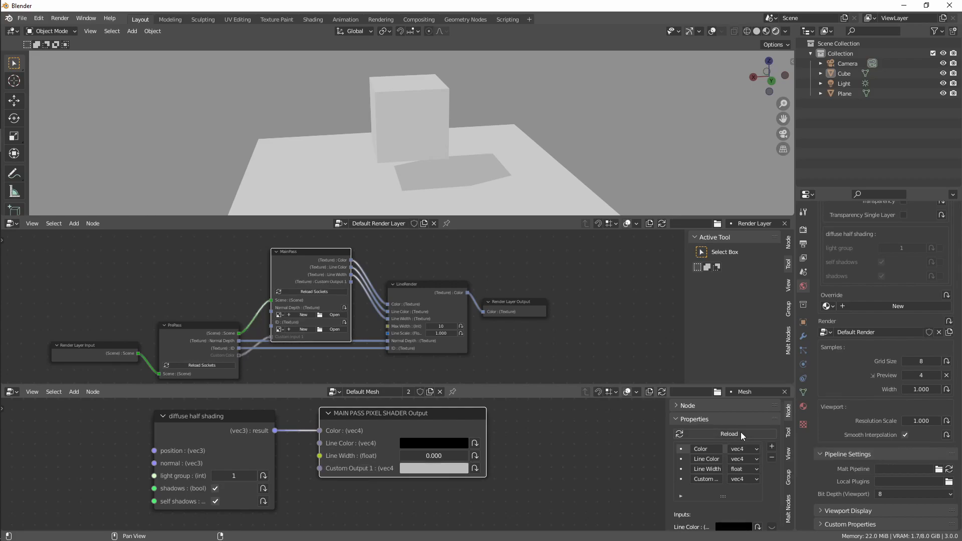
Add a PRE_PASS_PIXEL_SHADER output node to the Default Mesh tree, placed above the MAIN PASS PIXEL SHADER Output.
scroll(347, 296, up, 3)
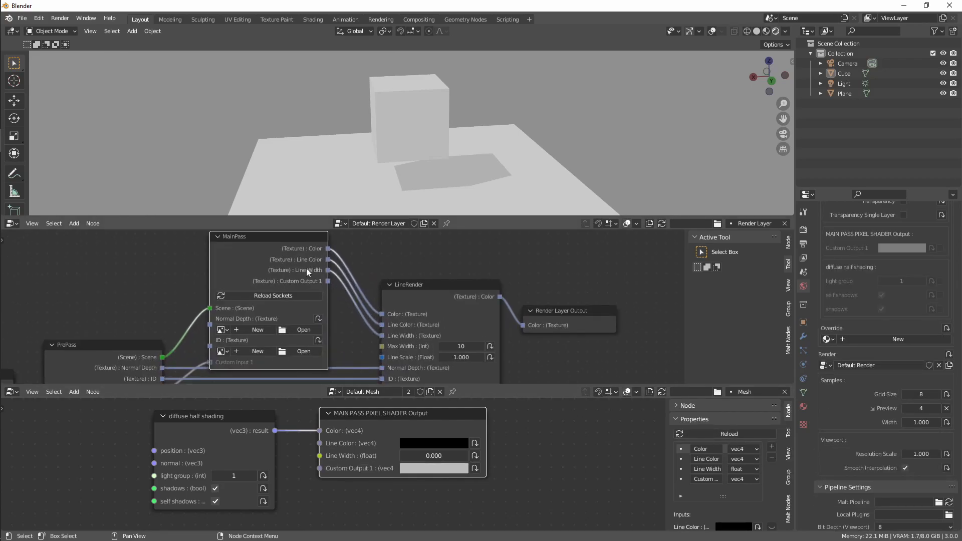
scroll(331, 291, down, 1)
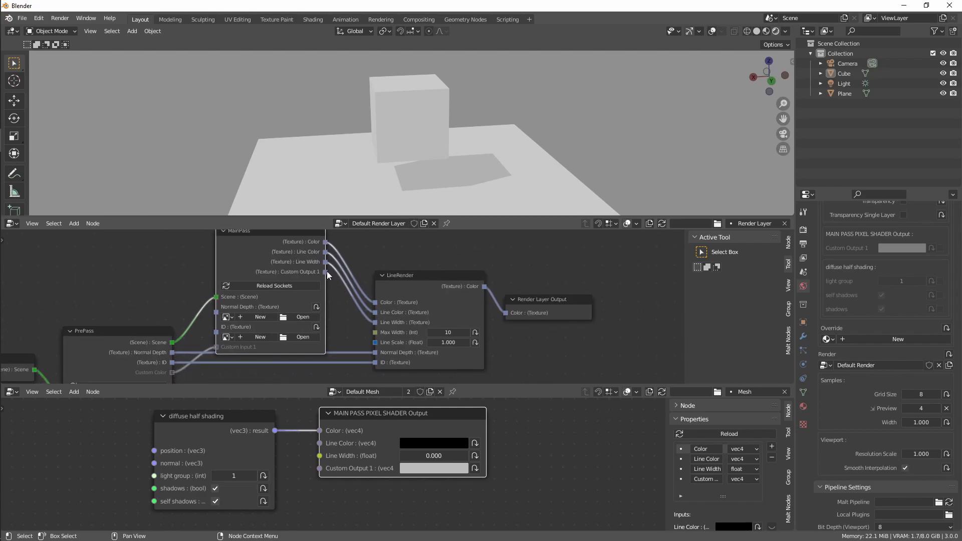
scroll(321, 285, down, 1)
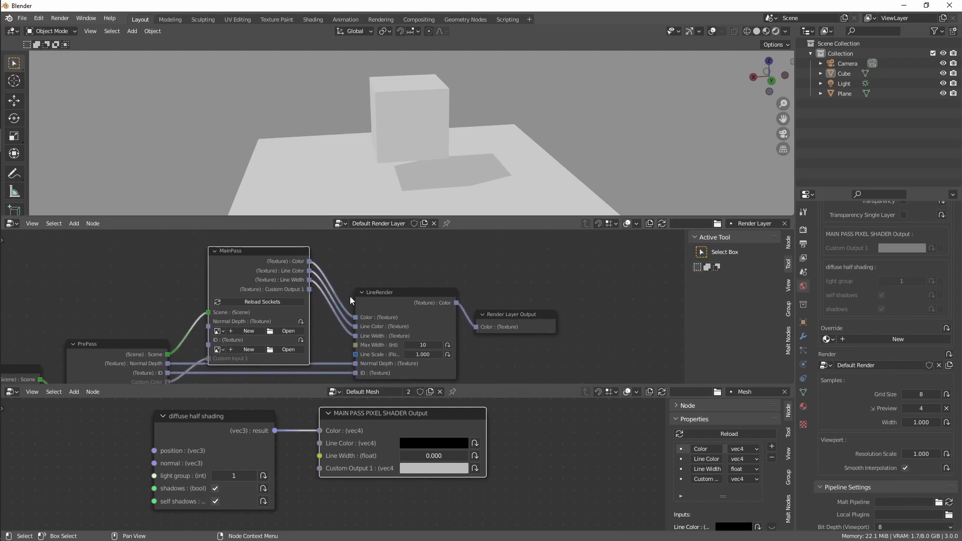
scroll(346, 437, down, 1)
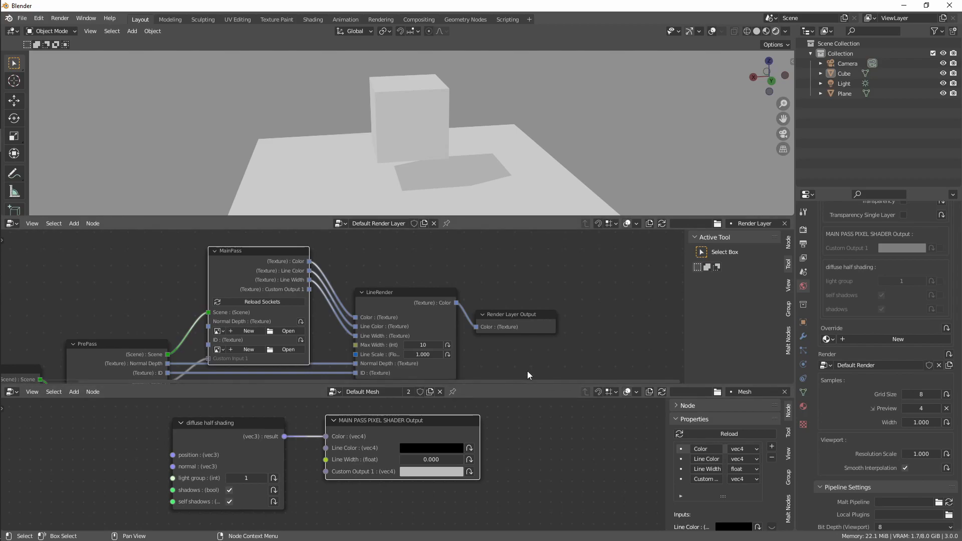
scroll(483, 299, down, 1)
scroll(512, 434, down, 1)
scroll(502, 465, down, 1)
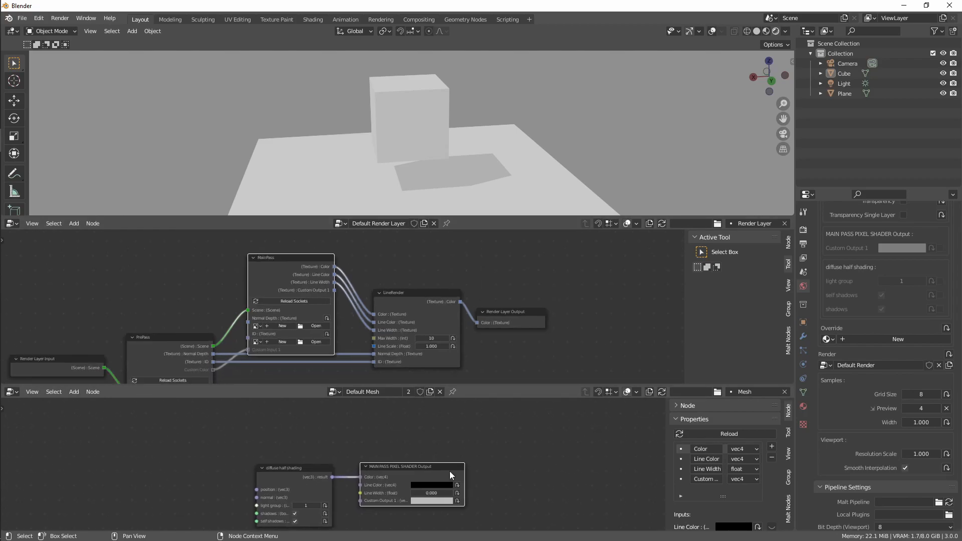
key(shift+a)
mouse_move(353, 428)
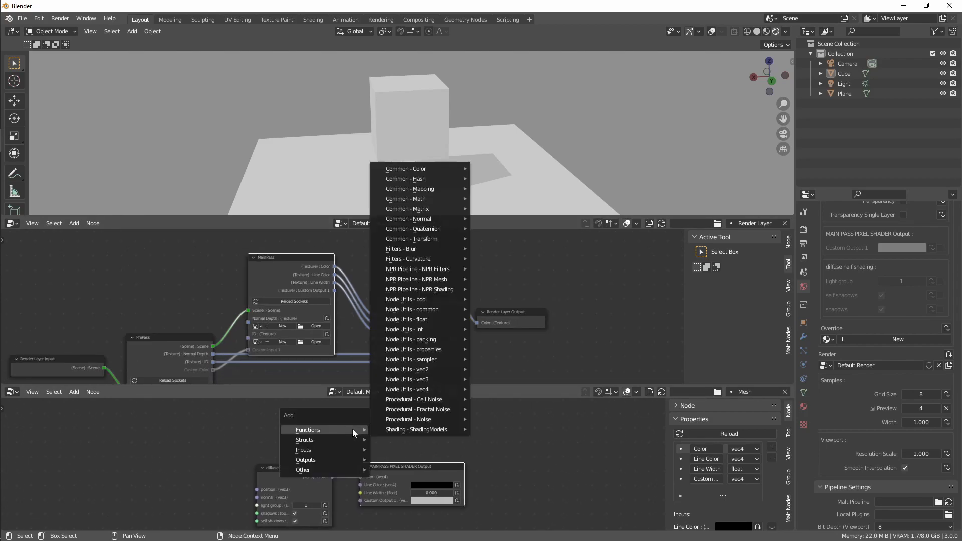
mouse_move(360, 461)
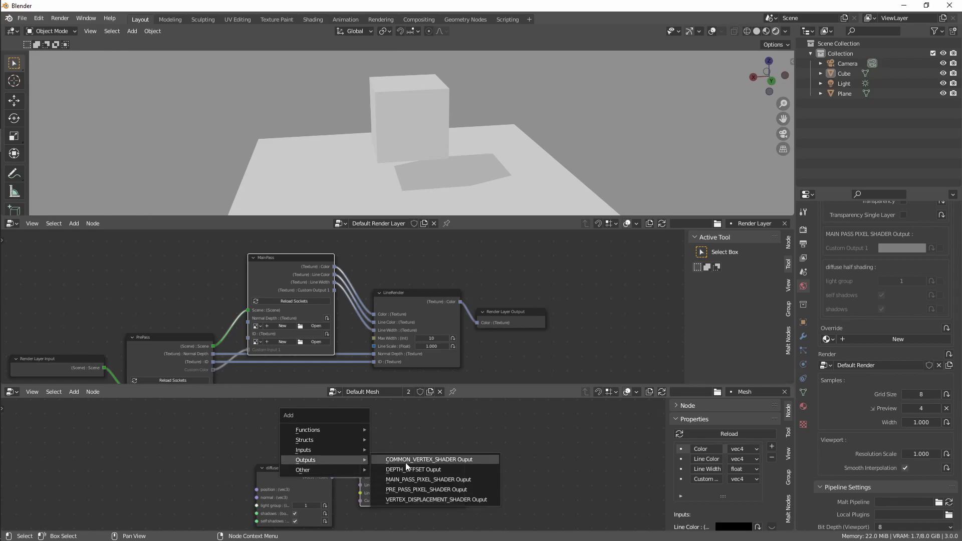
click(416, 490)
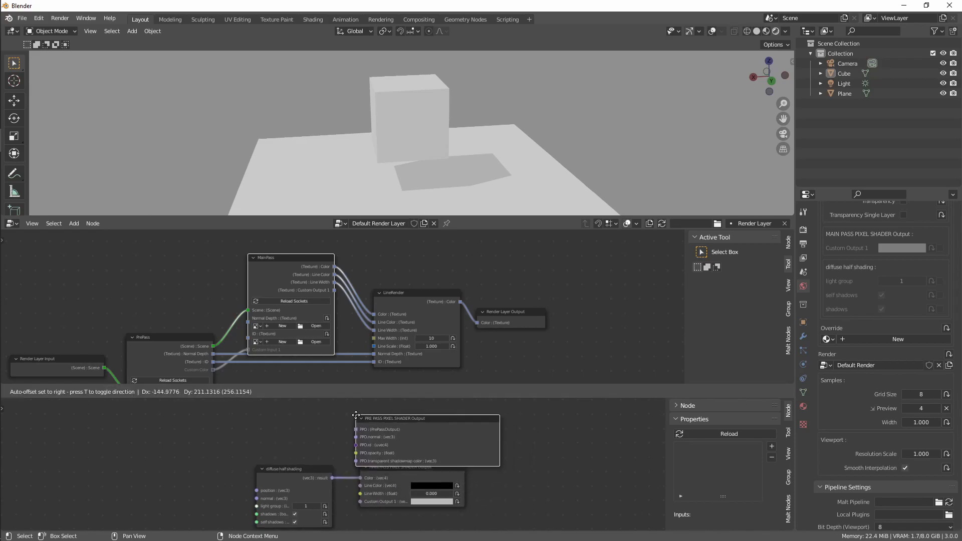
click(356, 416)
Add a custom vec4 socket to the PRE PASS PIXEL SHADER Output, reload its sockets and set its color to red.
scroll(515, 435, down, 1)
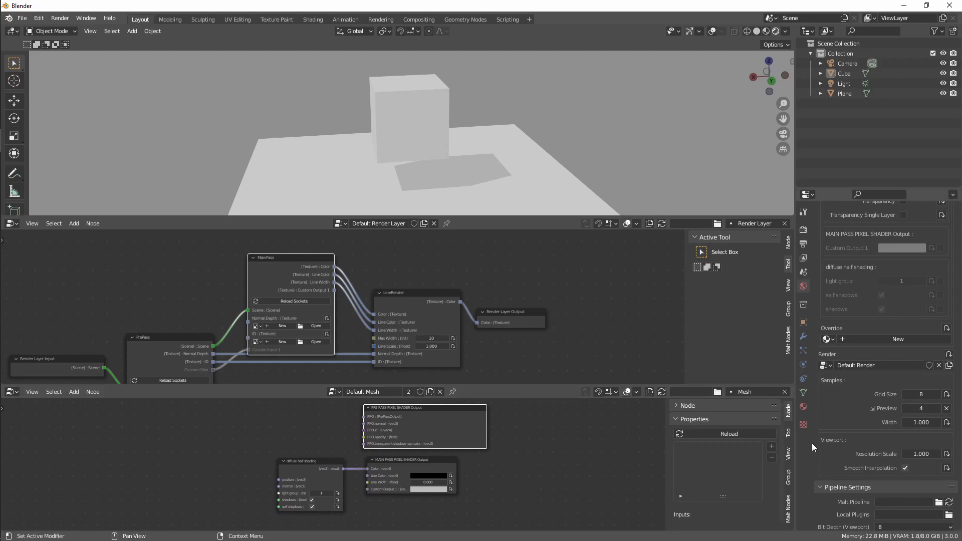
click(771, 446)
click(745, 449)
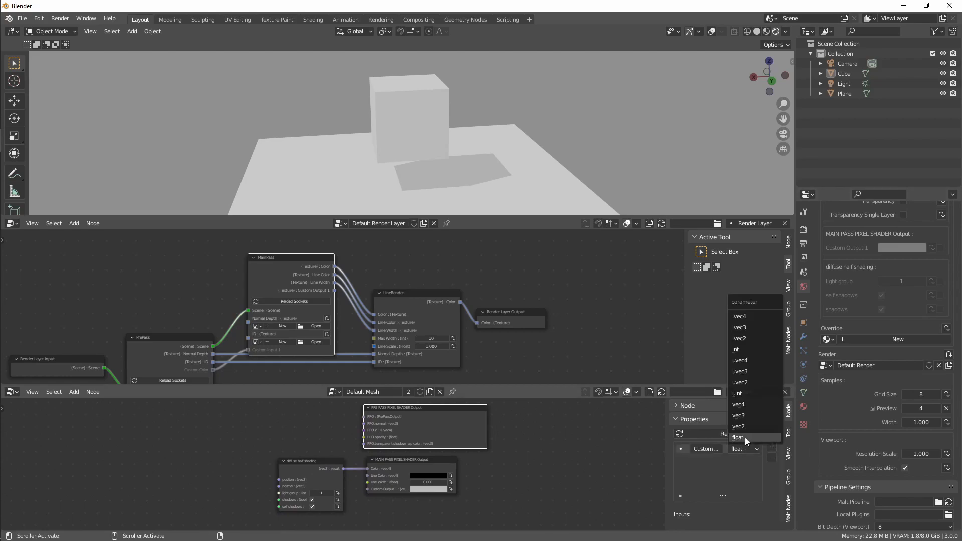
click(749, 403)
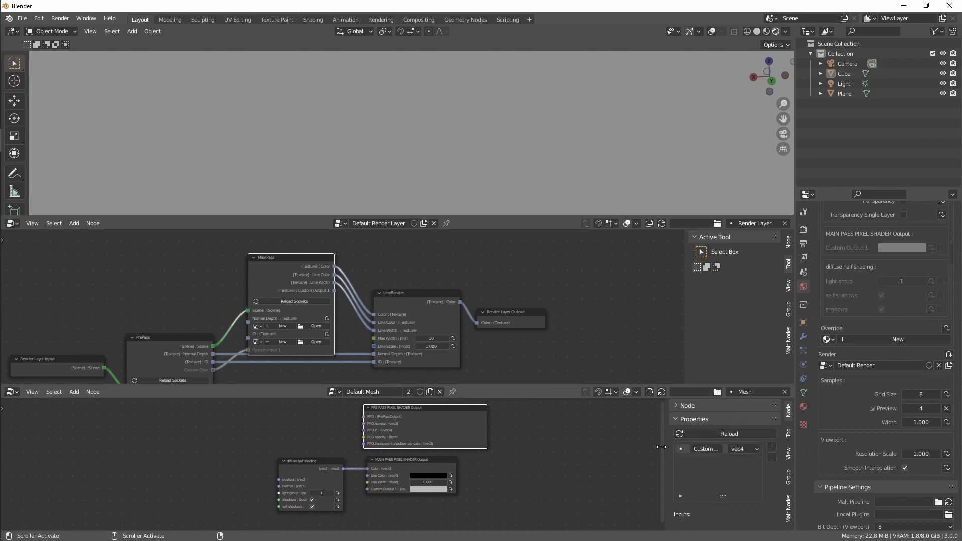
click(722, 435)
click(462, 464)
click(470, 374)
Preview PrePass's Custom Output 1 through the Render Layer Output's Color socket and reconnect LineRender's Color to it.
drag(279, 344, 524, 300)
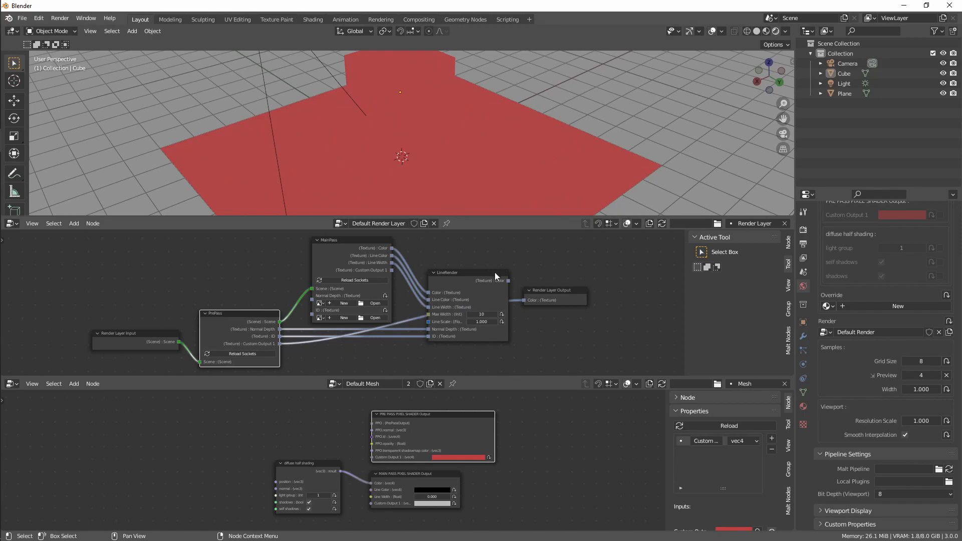
scroll(493, 269, up, 1)
drag(509, 276, 532, 299)
scroll(485, 304, down, 2)
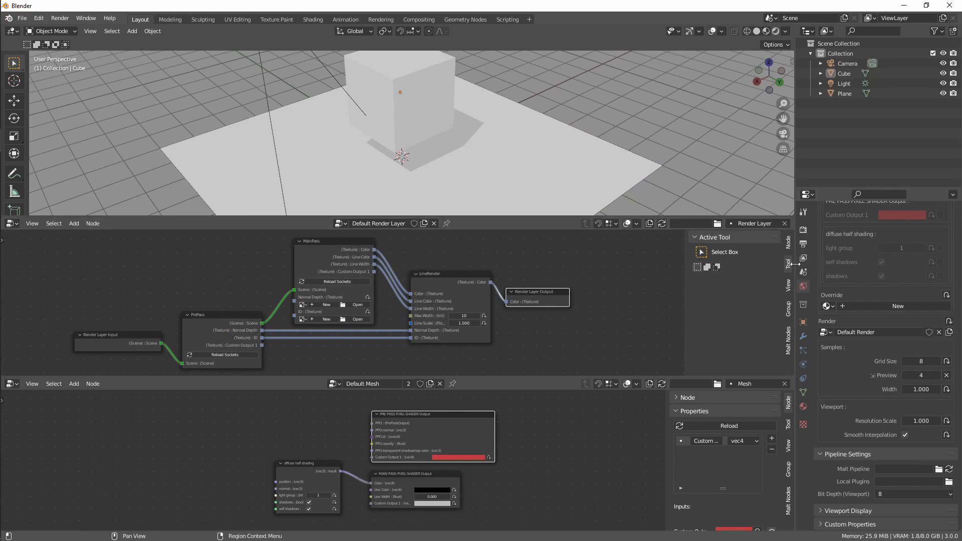
Add a custom Texture socket to the Render Layer Output, reload it and link PrePass's Custom Output 1 to it.
click(789, 239)
click(704, 294)
click(771, 317)
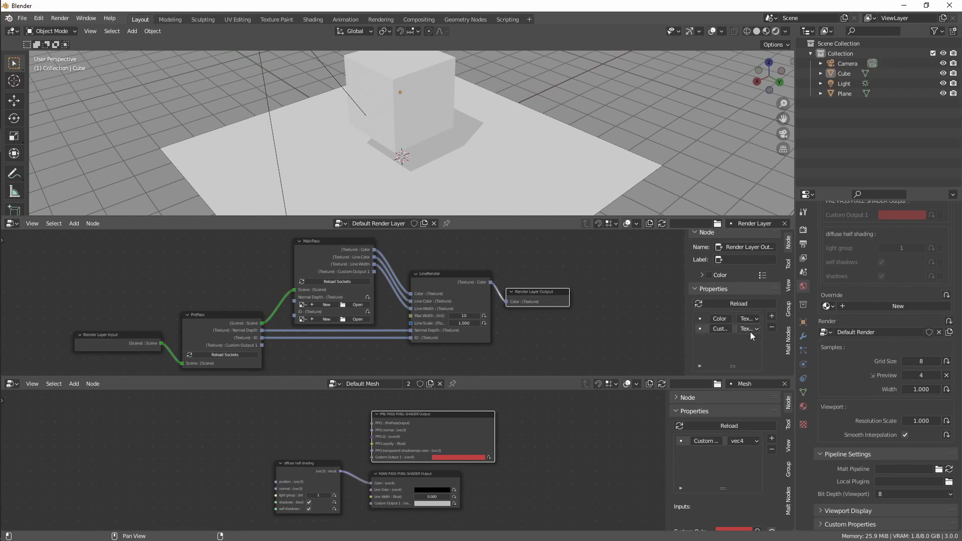
click(724, 302)
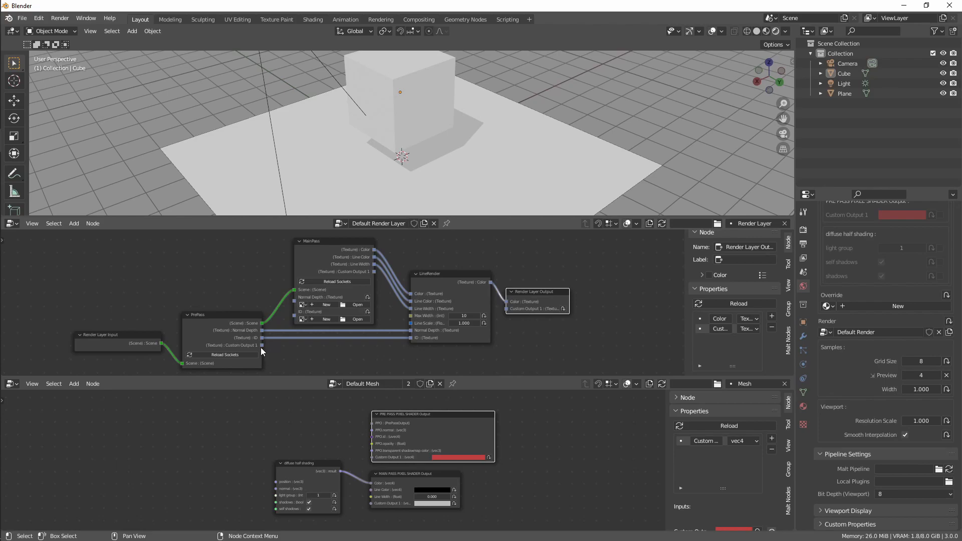
scroll(260, 347, up, 1)
drag(204, 353, 492, 312)
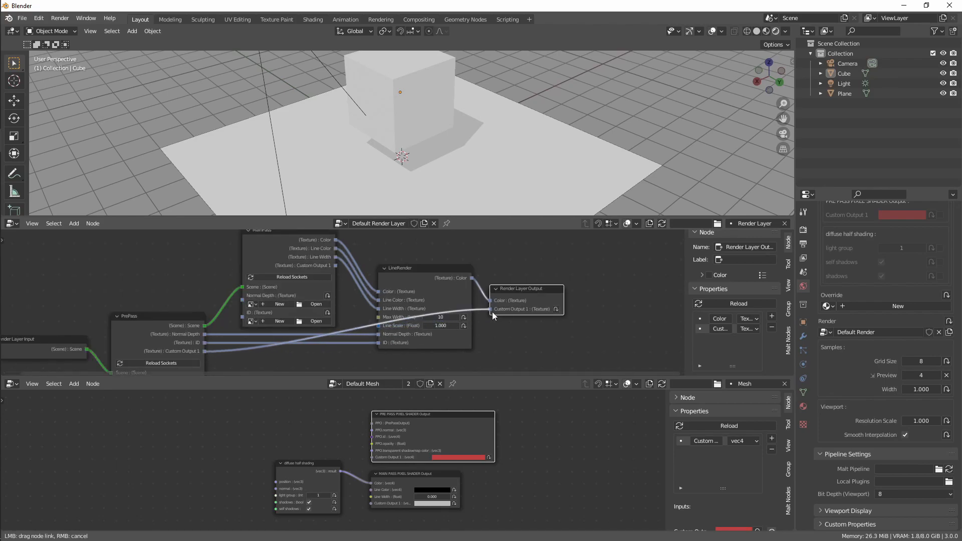
In the Default Render tree, add a custom Texture socket to Render Output and link RenderLayers' Custom Output 1 to it.
click(332, 384)
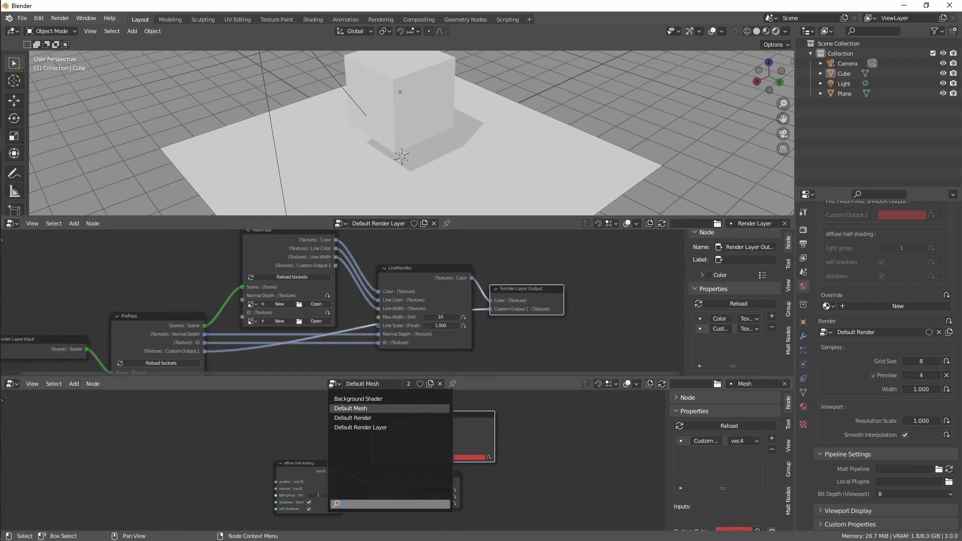
click(346, 420)
scroll(552, 443, up, 1)
click(542, 420)
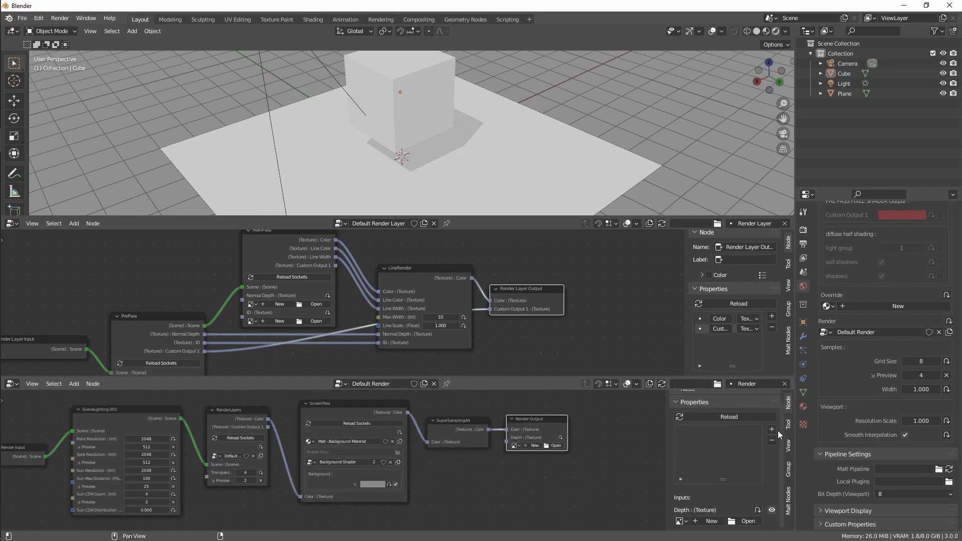
click(772, 429)
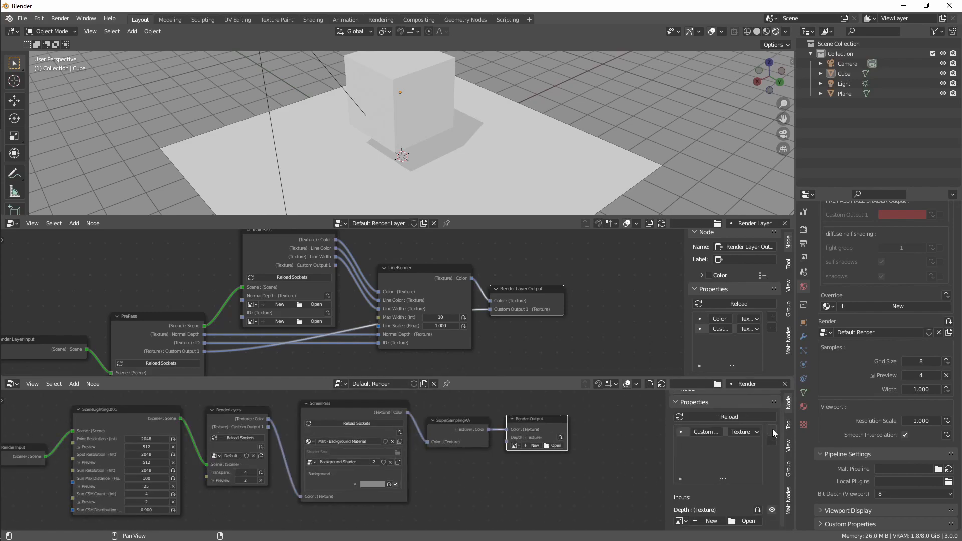
click(716, 417)
drag(269, 427, 508, 455)
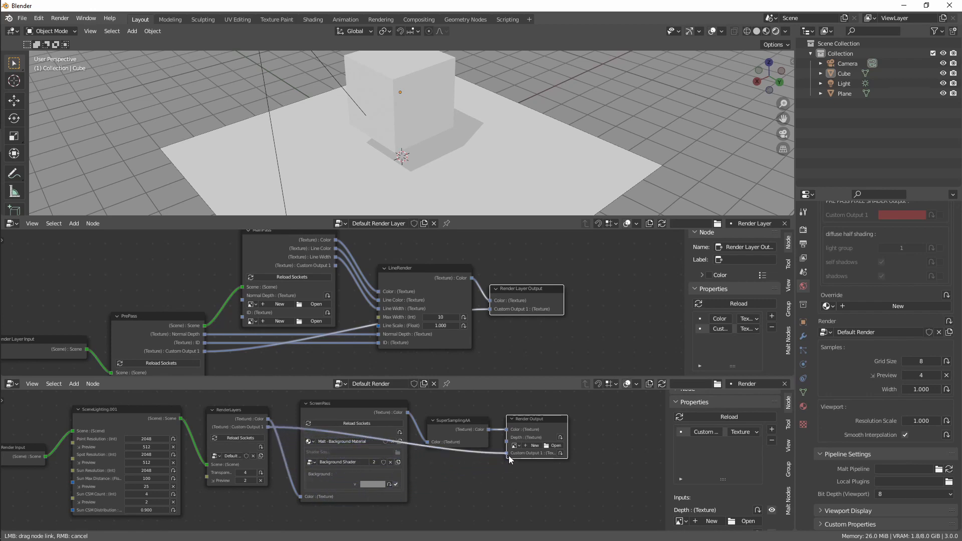
Render the image, inspect its Custom Output 1 pass and close the render window.
key(F12)
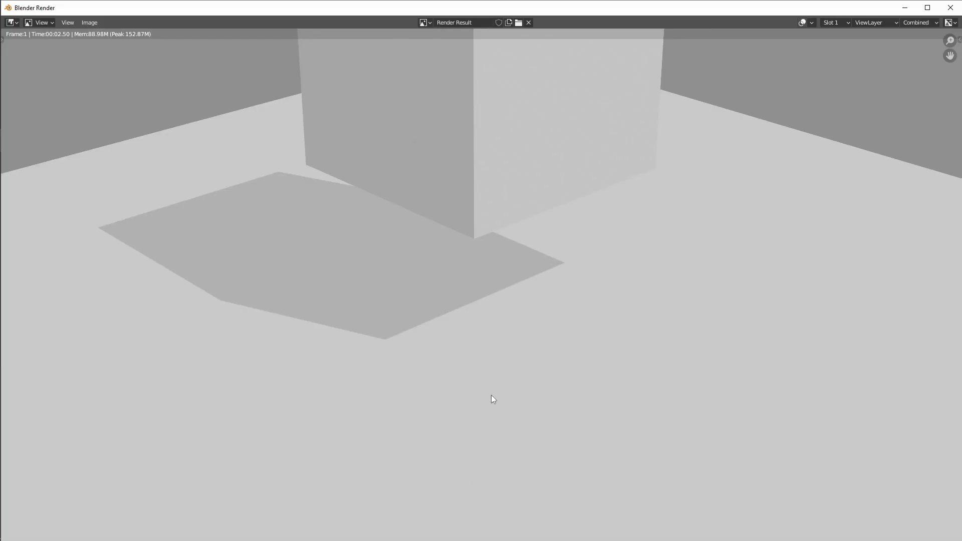
click(921, 22)
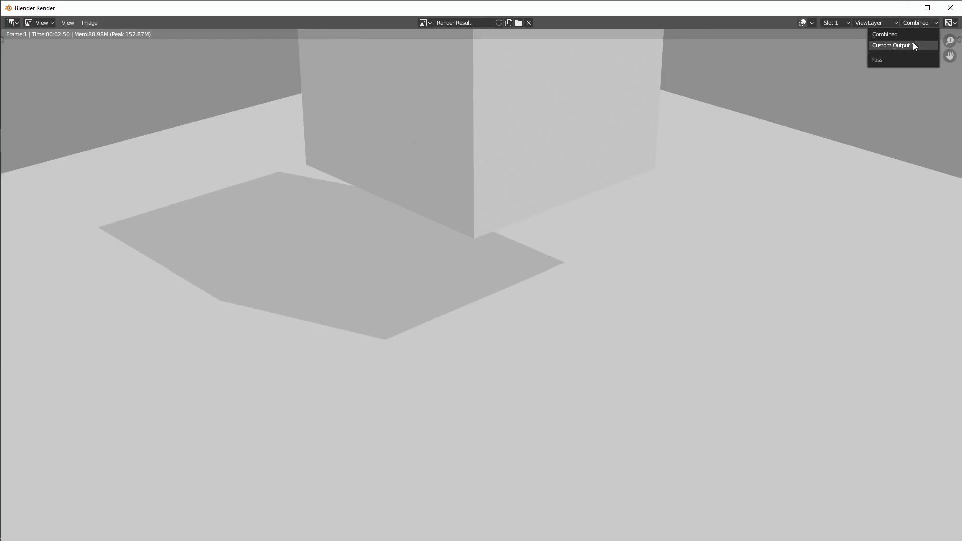
click(913, 42)
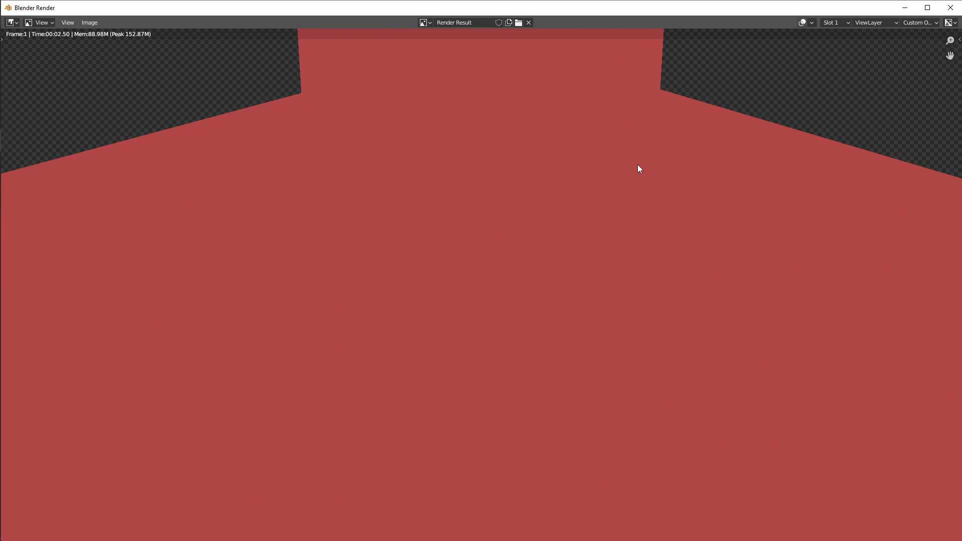
click(943, 11)
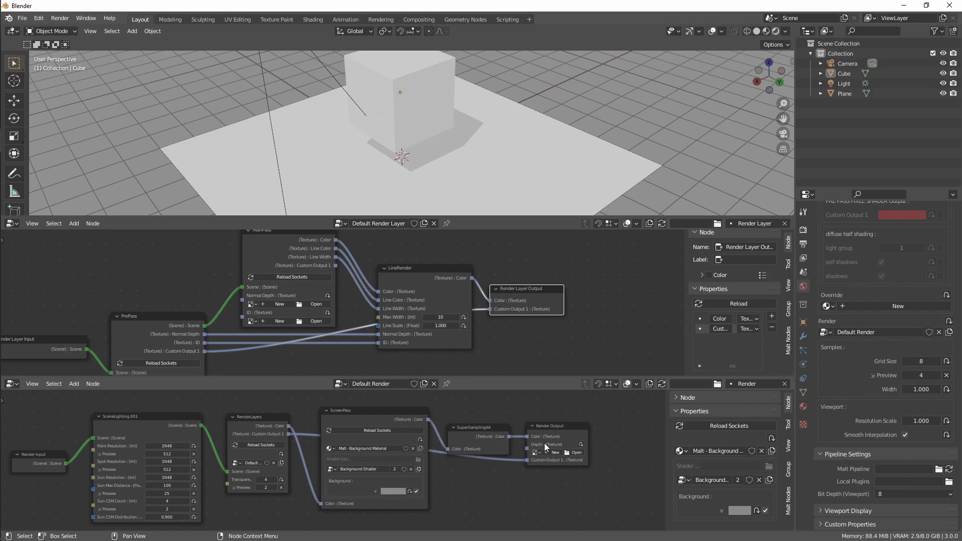
Disconnect Render Output's Custom Output 1 and spread the Default Render Layer nodes to leave space between PrePass and MainPass.
drag(528, 461, 501, 481)
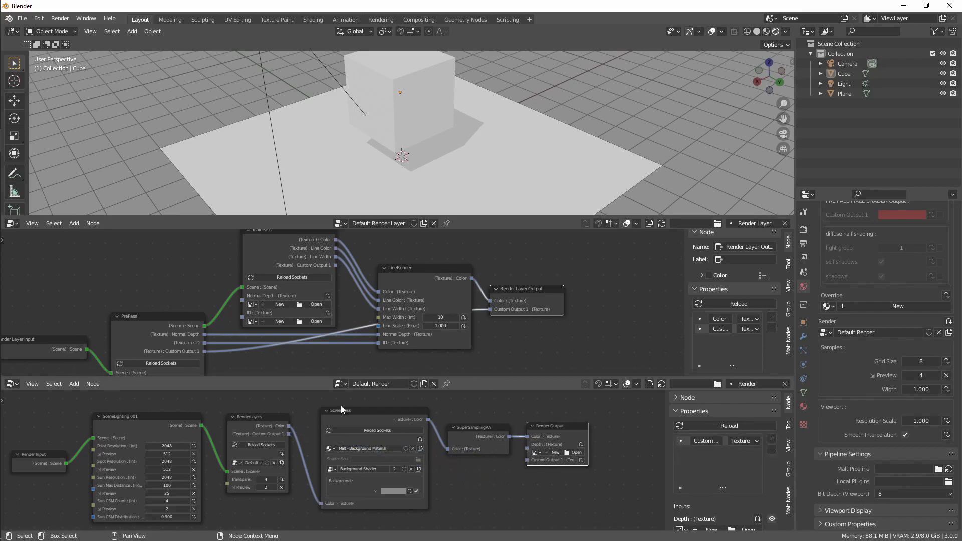
scroll(341, 334, down, 3)
middle_drag(348, 333, 375, 327)
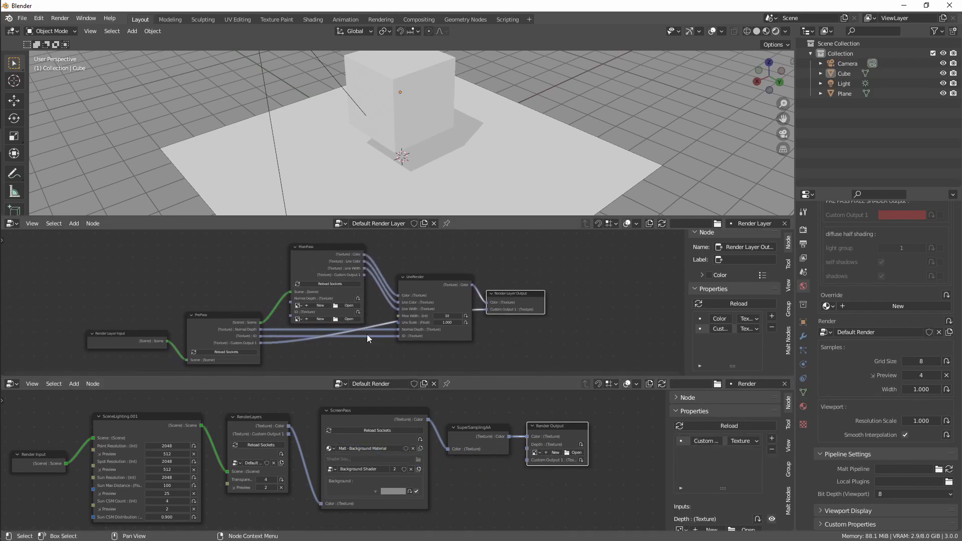
drag(317, 377, 317, 392)
middle_drag(338, 353, 373, 360)
drag(146, 269, 251, 363)
key(g)
click(331, 313)
drag(314, 346, 542, 250)
drag(351, 256, 445, 259)
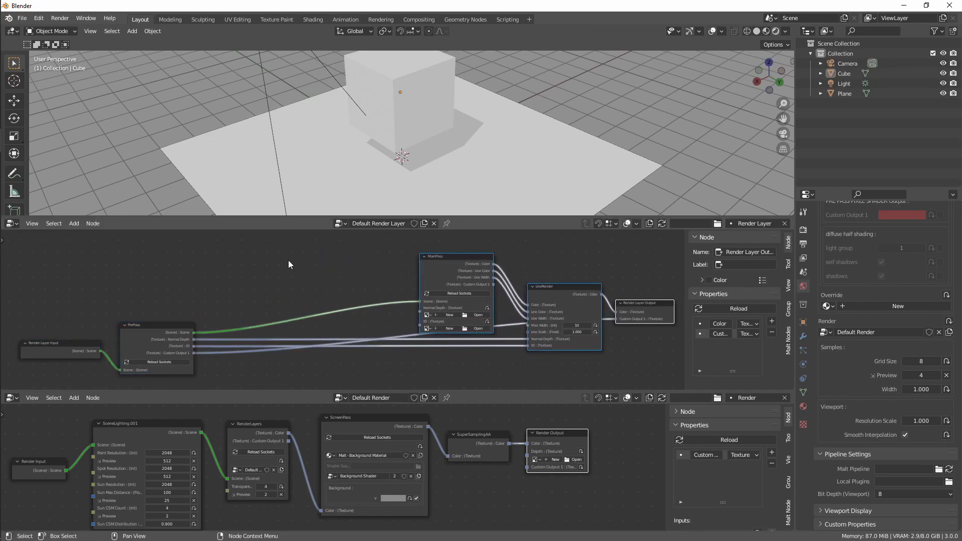
Add a ScreenPass node to the Default Render Layer tree, in the space between PrePass and MainPass.
key(shift+a)
mouse_move(267, 263)
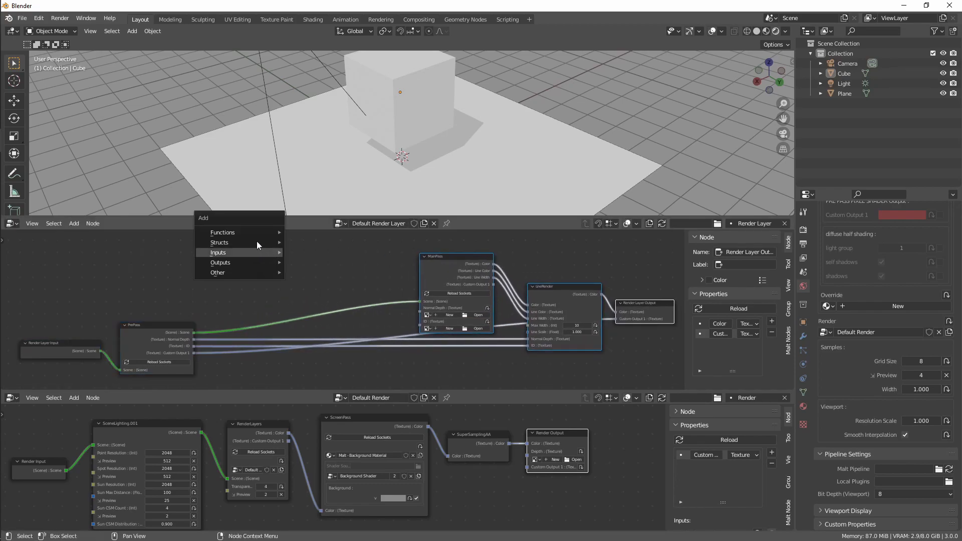
mouse_move(271, 234)
mouse_move(314, 234)
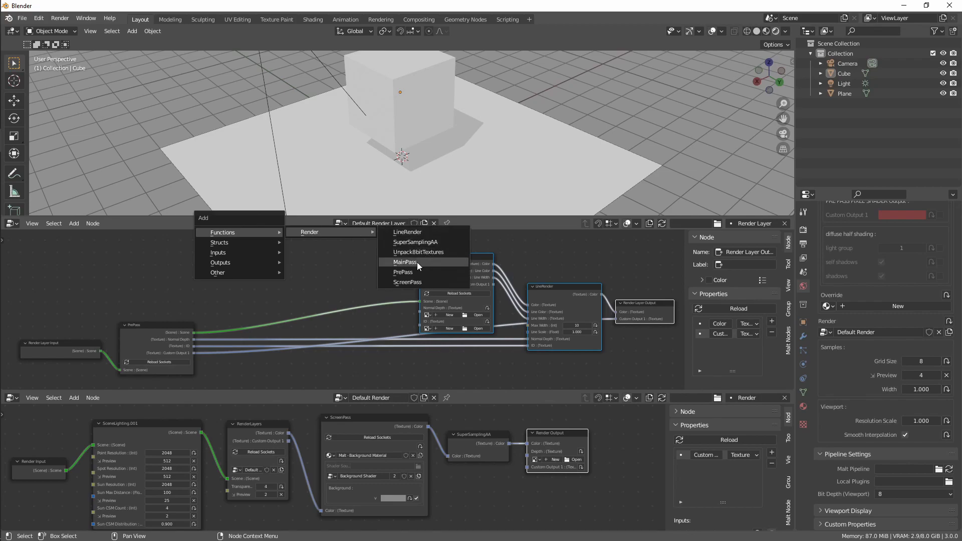
click(408, 282)
click(245, 254)
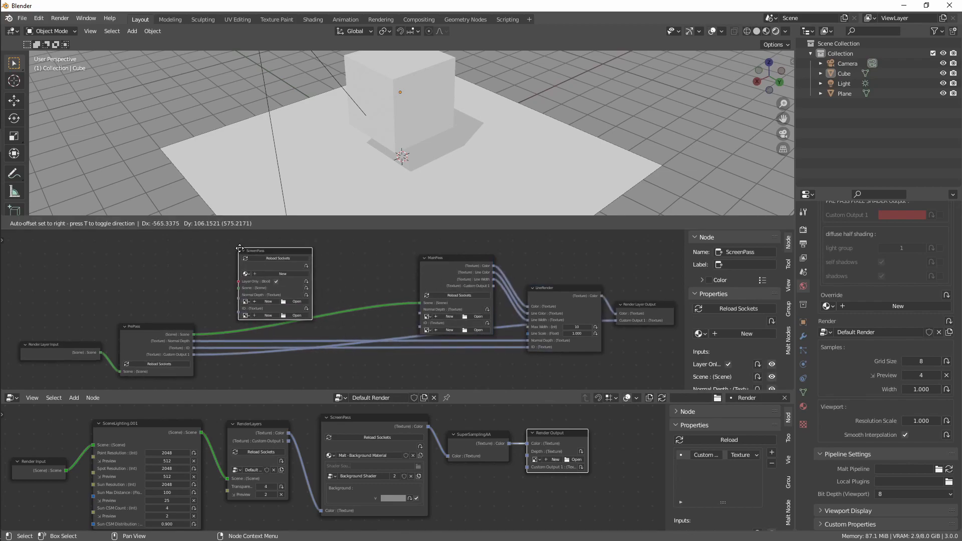
Give the ScreenPass a new material with a new node tree, and open Material.001 Node Tree in place of Default Render.
scroll(235, 261, up, 1)
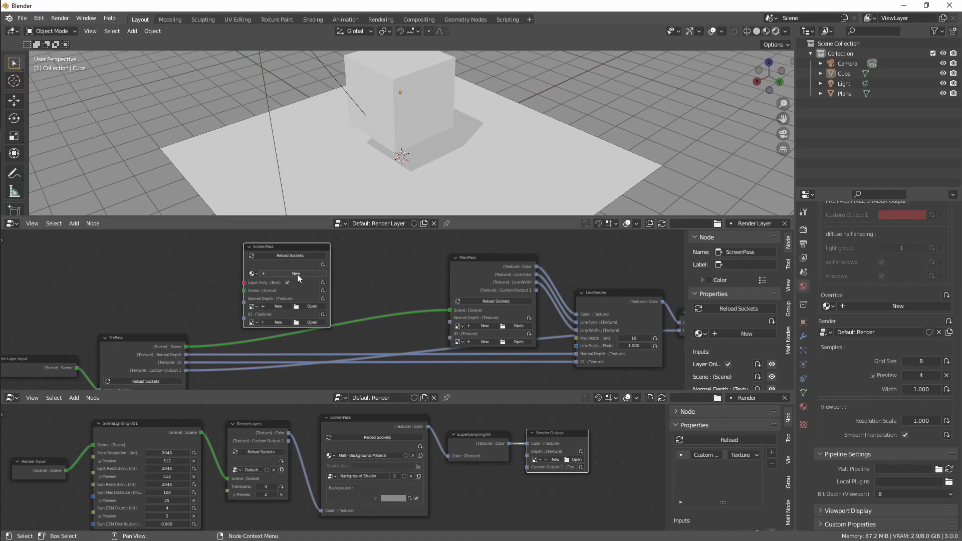
click(297, 274)
click(290, 294)
click(342, 397)
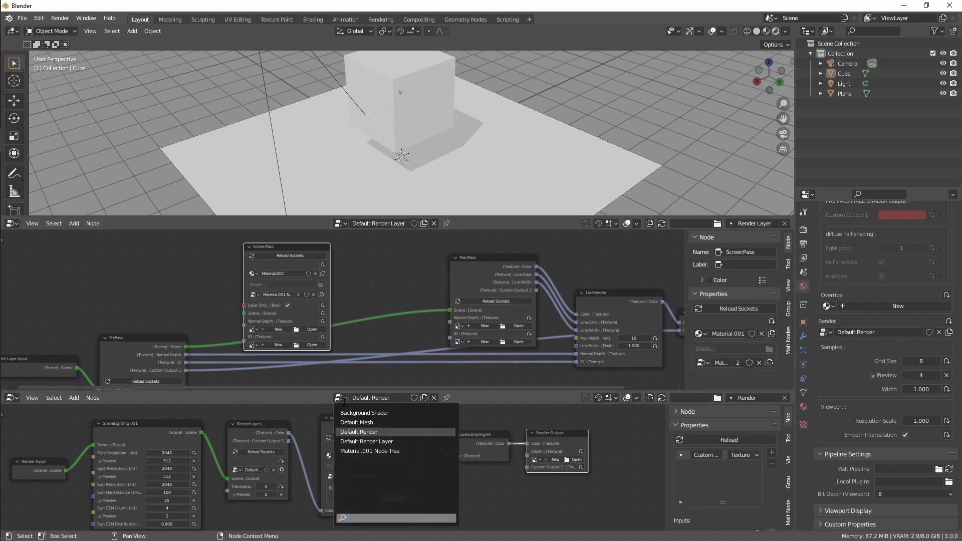
click(357, 451)
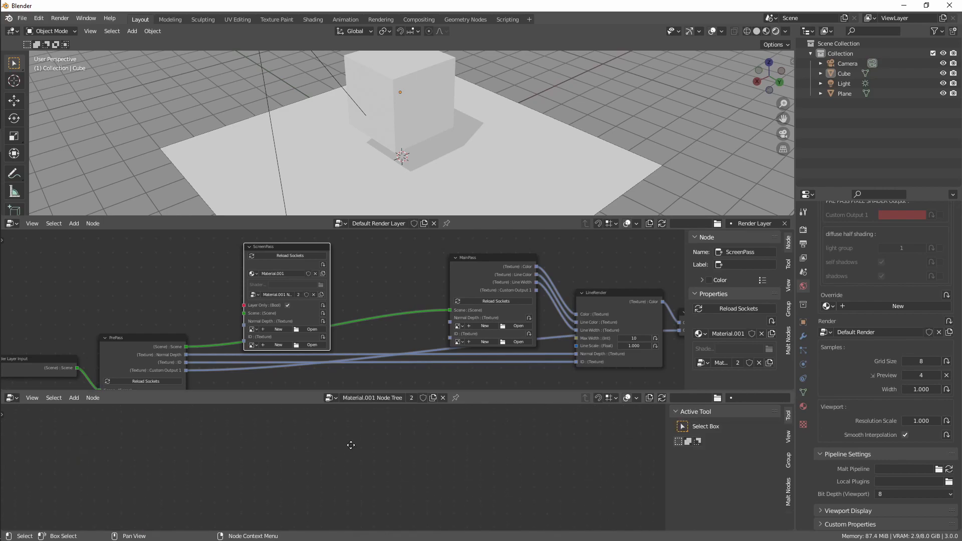
Move the ScreenPass node slightly and link PrePass's Scene output to its Scene input.
drag(279, 248, 274, 241)
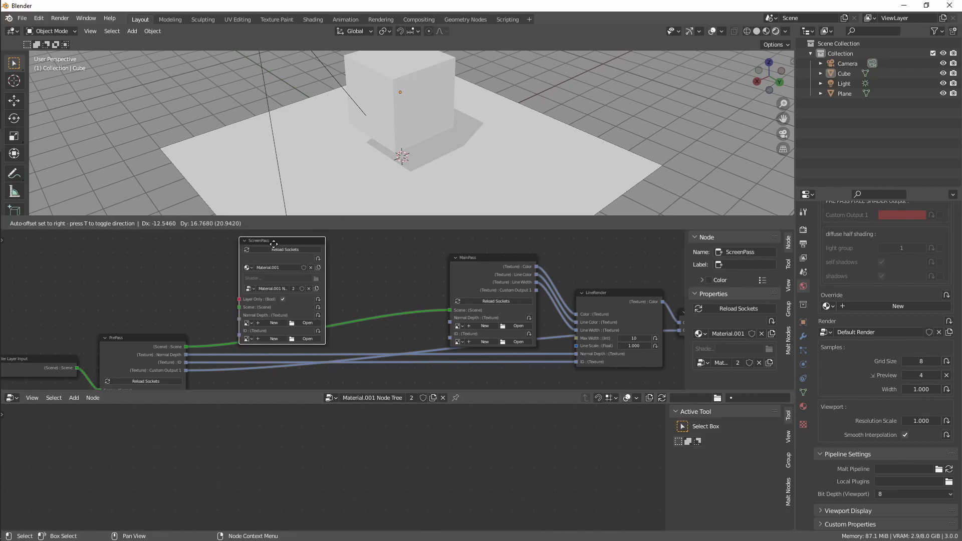
drag(186, 347, 245, 305)
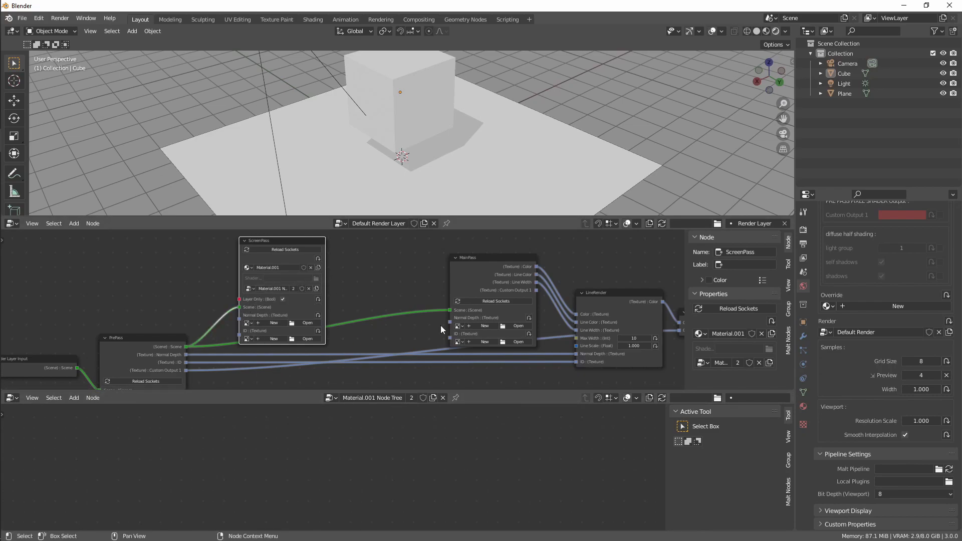
Reposition the ScreenPass and MainPass nodes in the Default Render Layer tree, shifting ScreenPass closer to MainPass.
drag(278, 244, 283, 244)
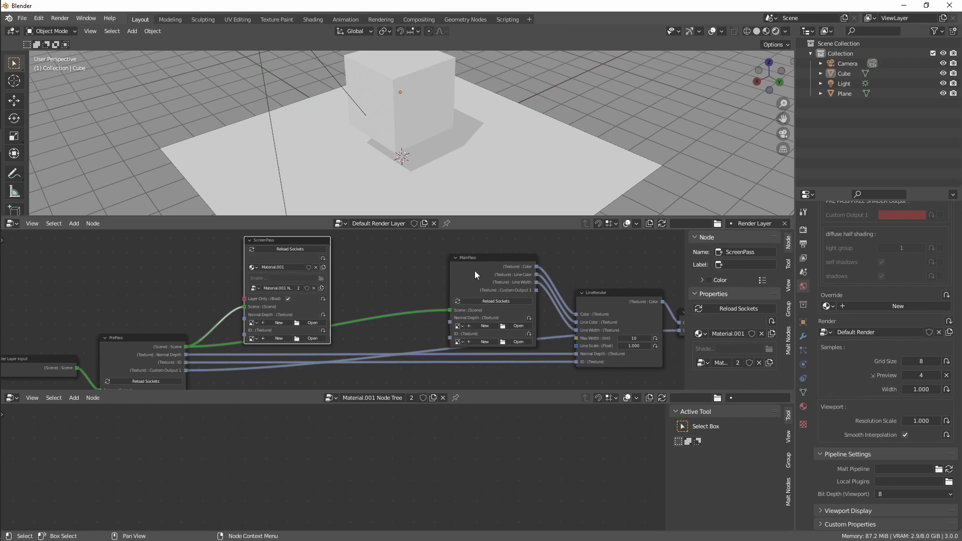
drag(474, 271, 467, 269)
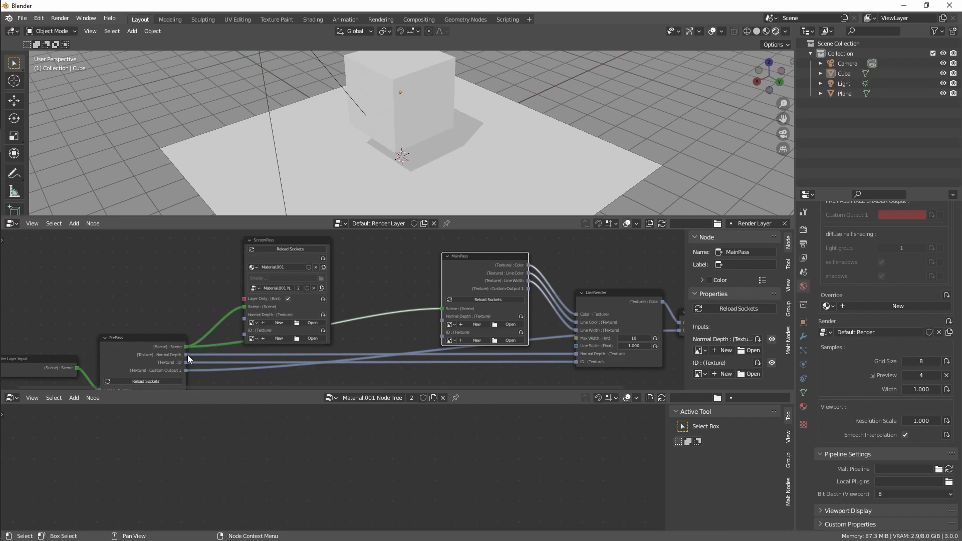
click(165, 356)
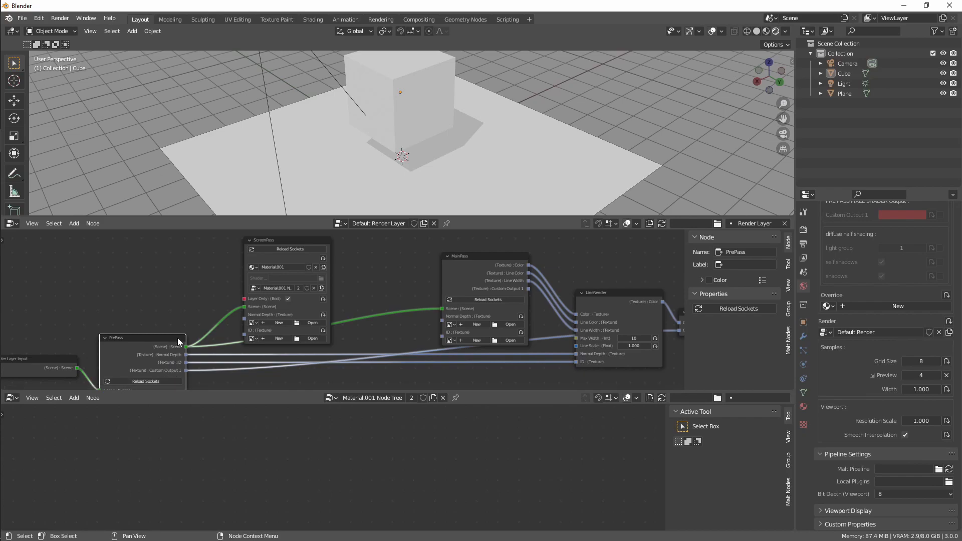
scroll(208, 281, down, 1)
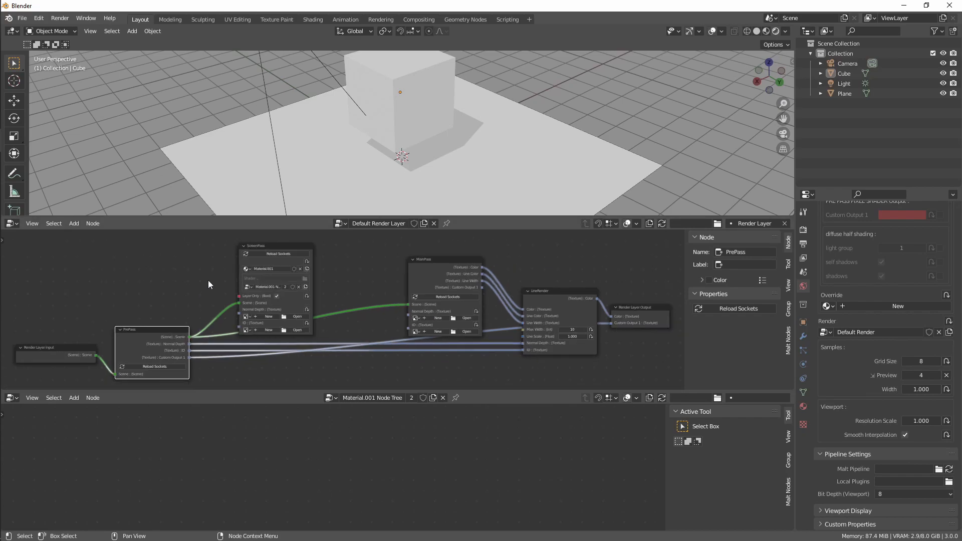
click(274, 249)
drag(274, 249, 309, 252)
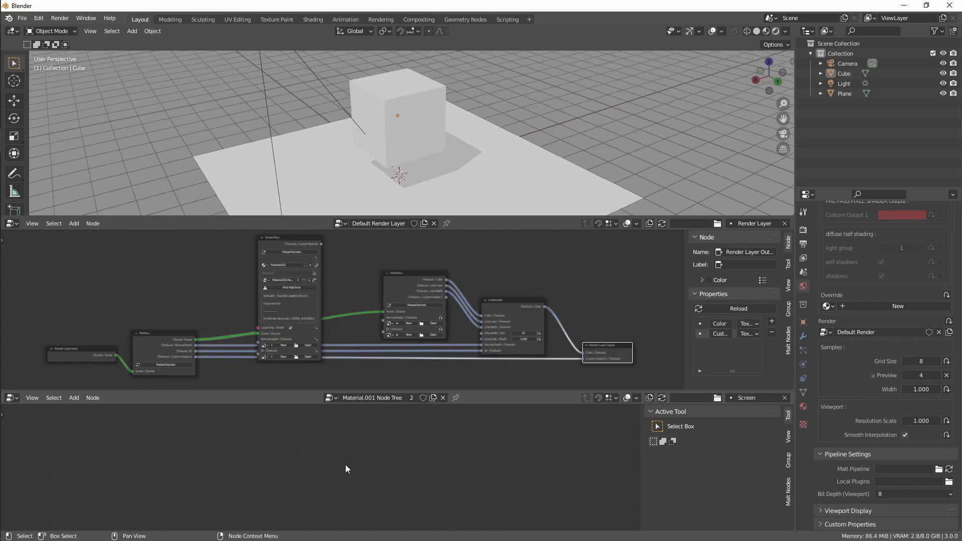
Add a SCREEN SHADER Output node to the Material.001 Node Tree.
key(shift+a)
mouse_move(346, 466)
click(396, 465)
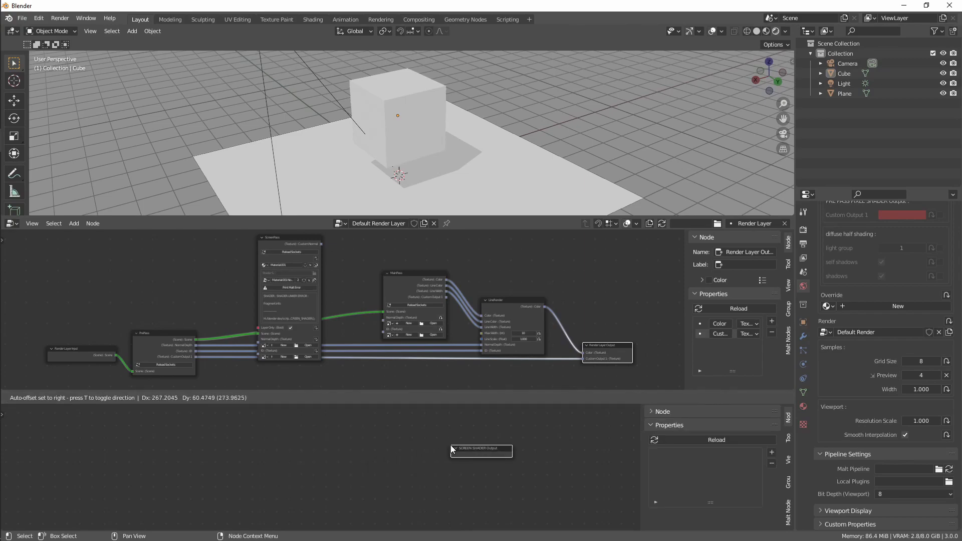
Give the SCREEN SHADER Output node a vec3 parameter named Custom Normal, reload it, and reposition the node.
click(773, 453)
double_click(702, 456)
text(Custom Normal)
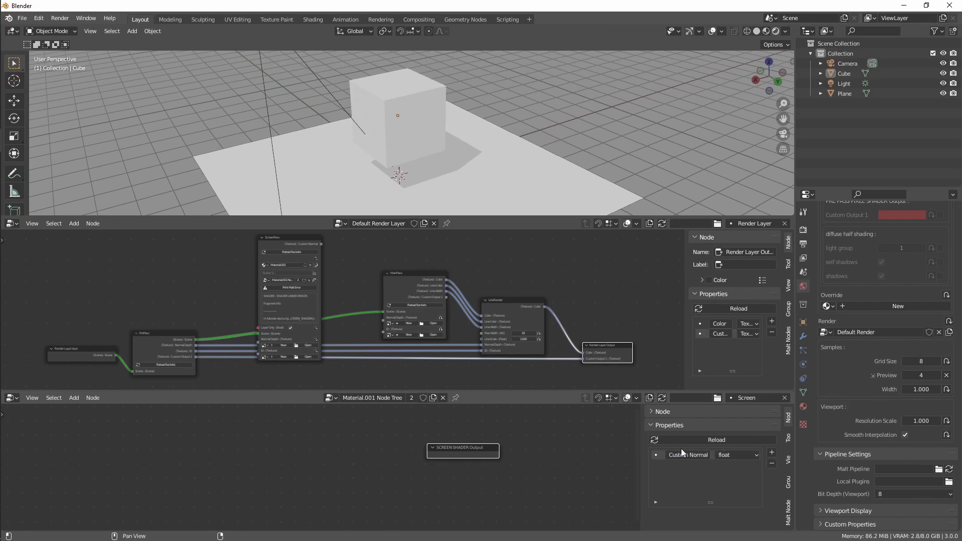
click(747, 455)
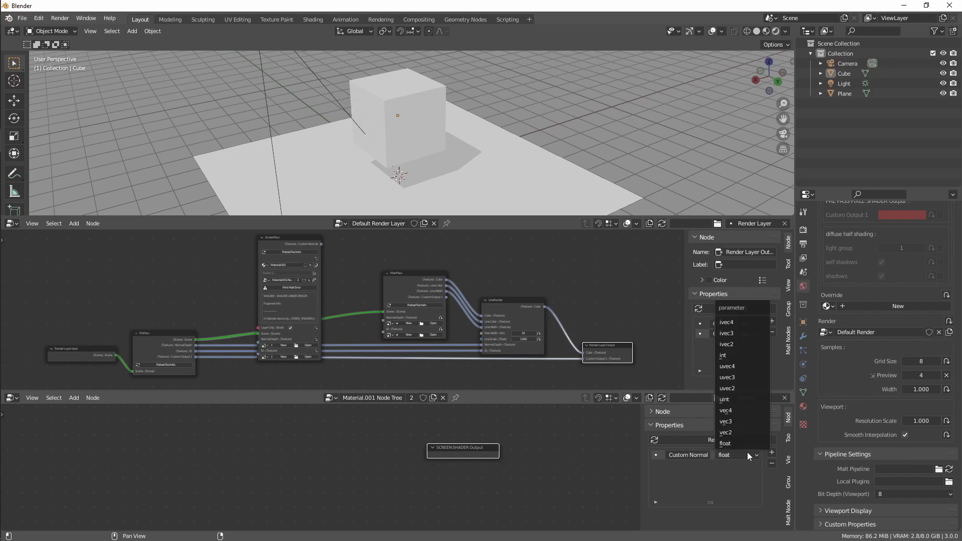
click(741, 421)
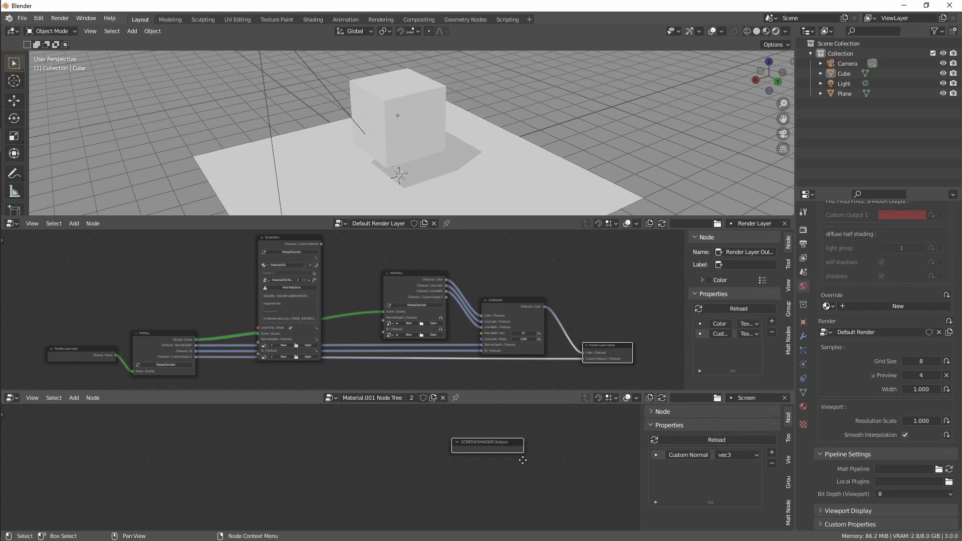
click(693, 439)
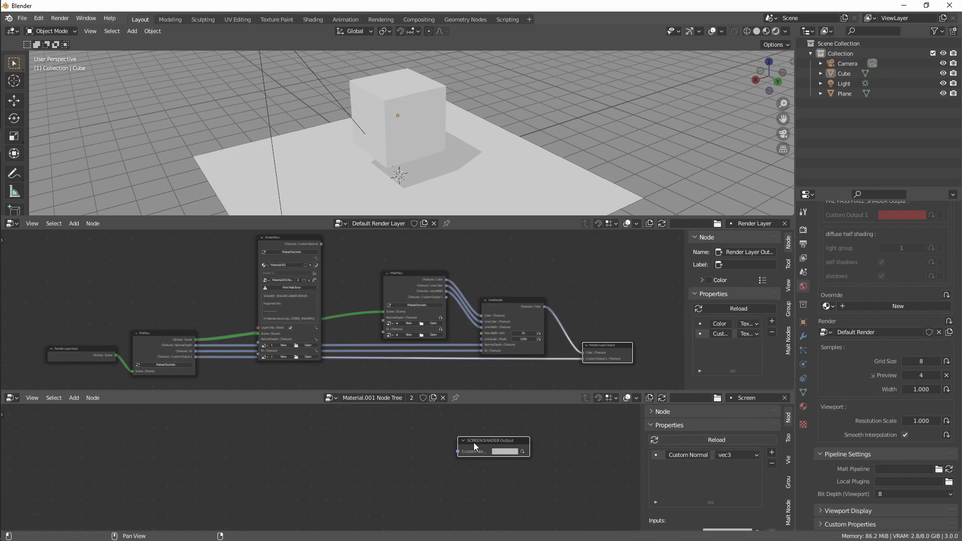
drag(480, 440, 436, 449)
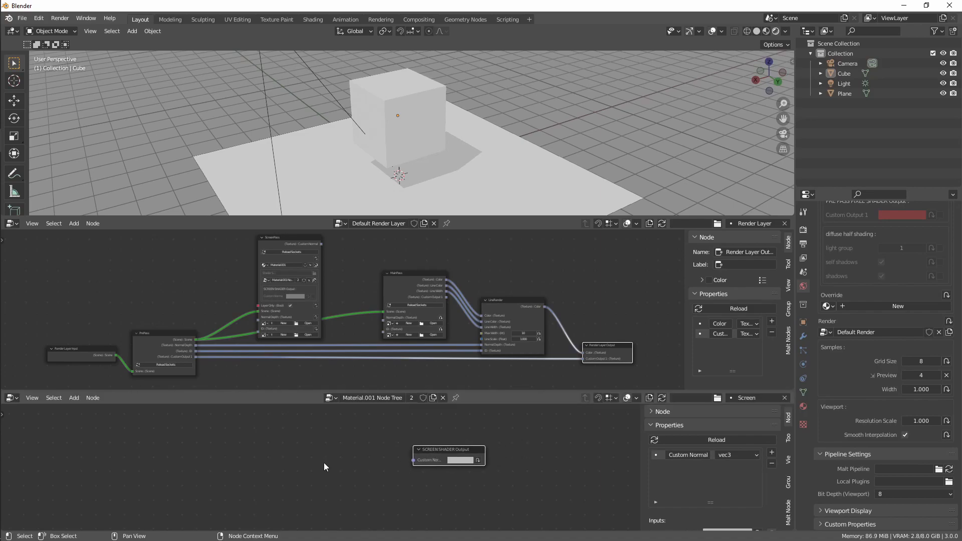
Add a surface normal node from the common Node Utils functions, placed before the SCREEN SHADER Output node.
key(g)
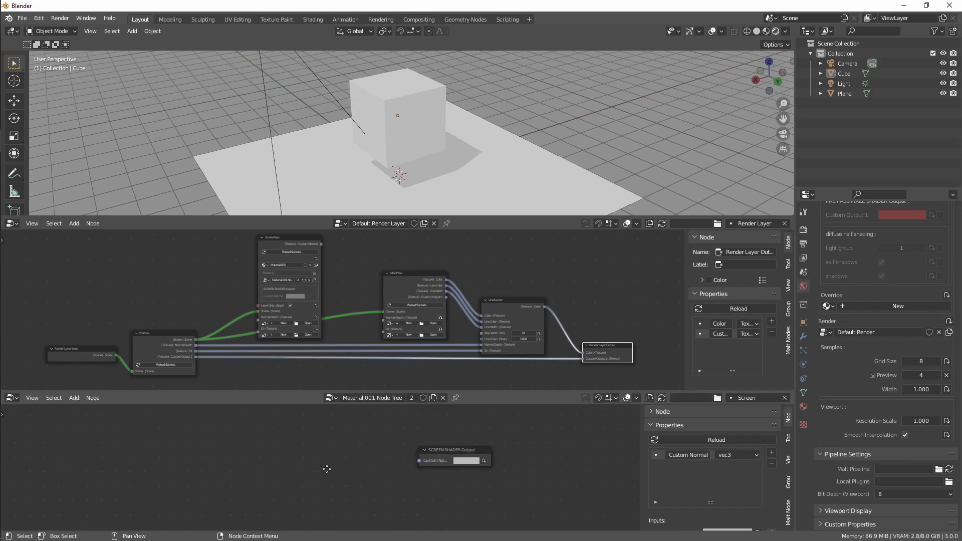
middle_drag(295, 461, 328, 448)
key(shift+a)
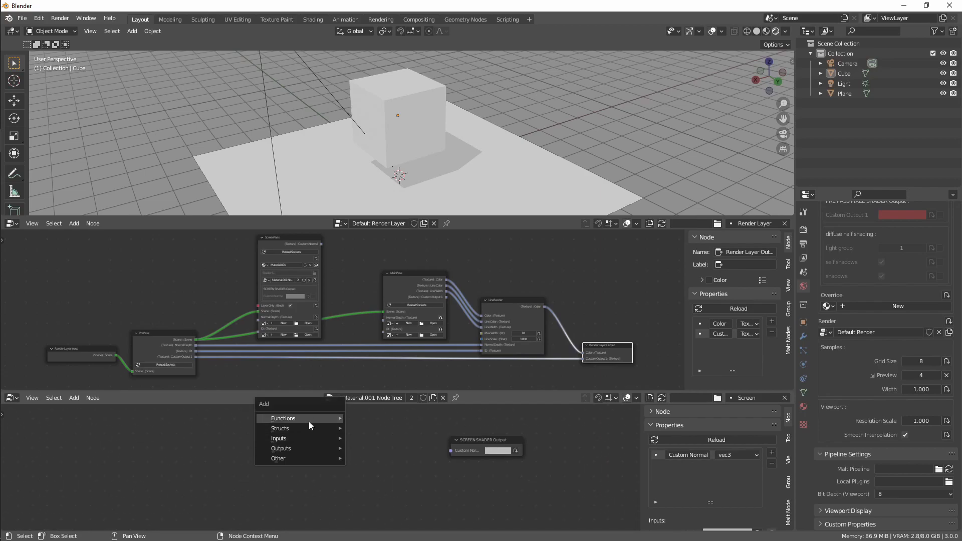
mouse_move(309, 418)
mouse_move(371, 417)
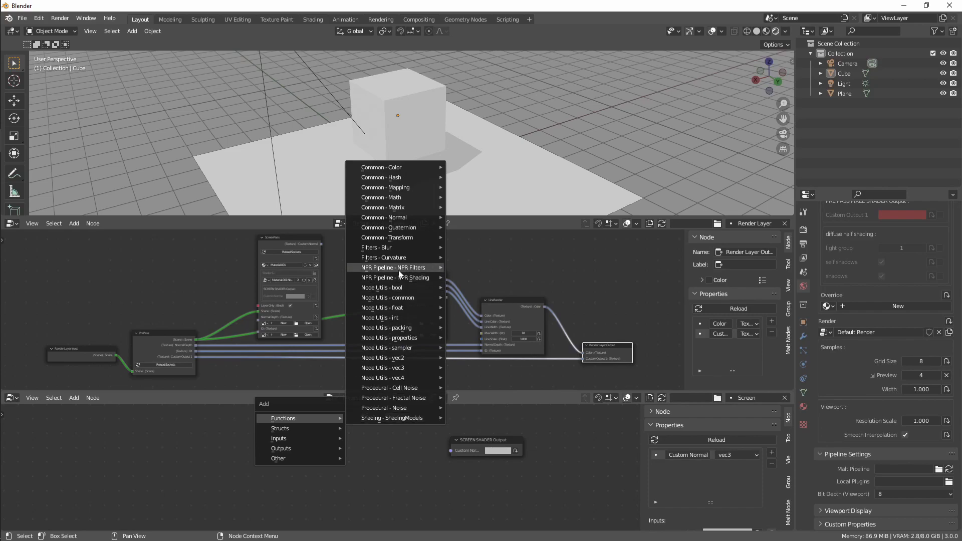
mouse_move(399, 270)
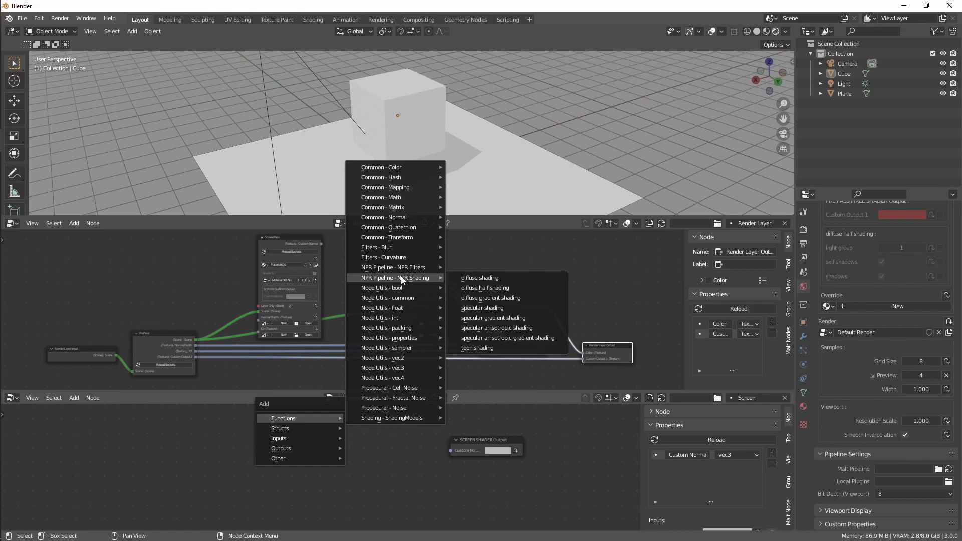
mouse_move(405, 323)
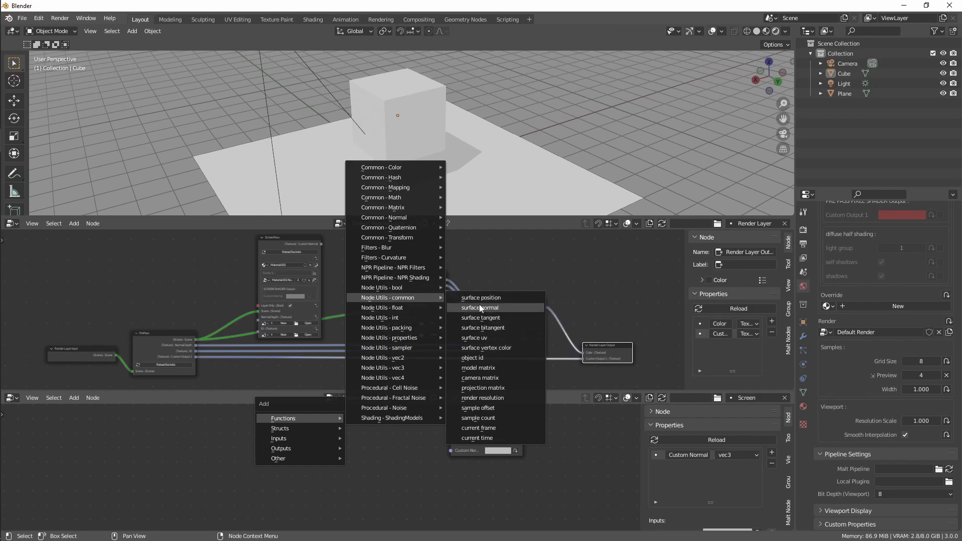
click(496, 312)
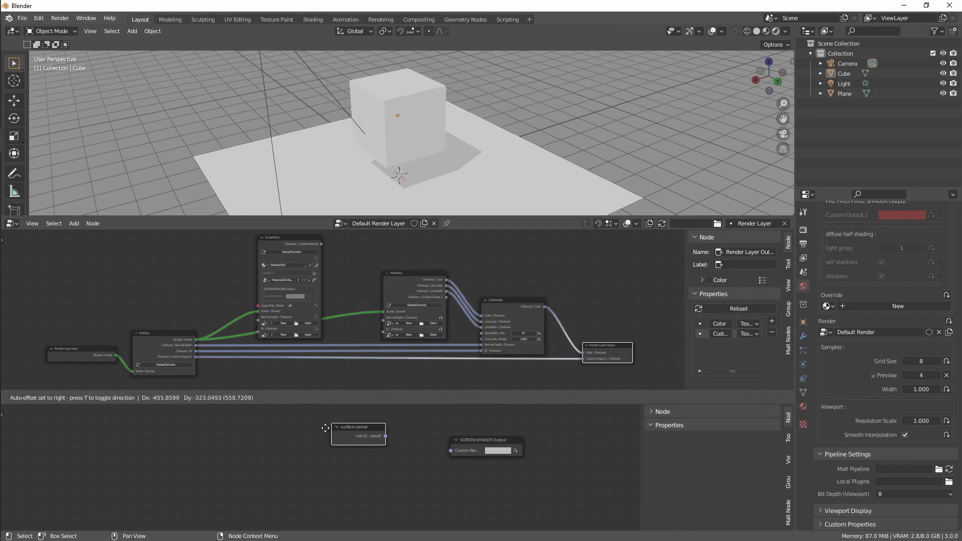
drag(365, 452, 401, 465)
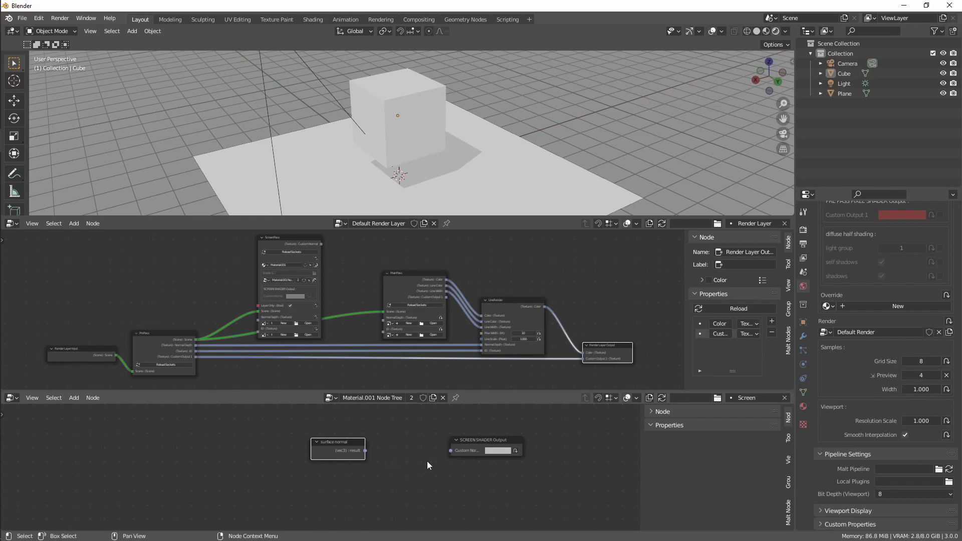
Add a second custom output of type vec4 to the SCREEN SHADER Output node and reload its sockets.
click(477, 441)
click(771, 452)
key(Return)
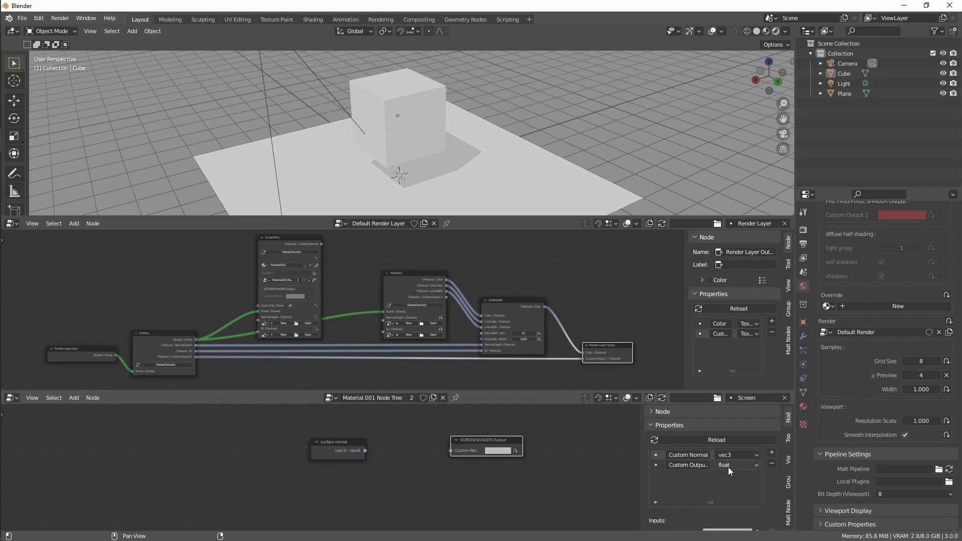
click(727, 467)
click(731, 422)
drag(500, 437, 460, 437)
scroll(481, 428, up, 1)
middle_drag(482, 427, 455, 434)
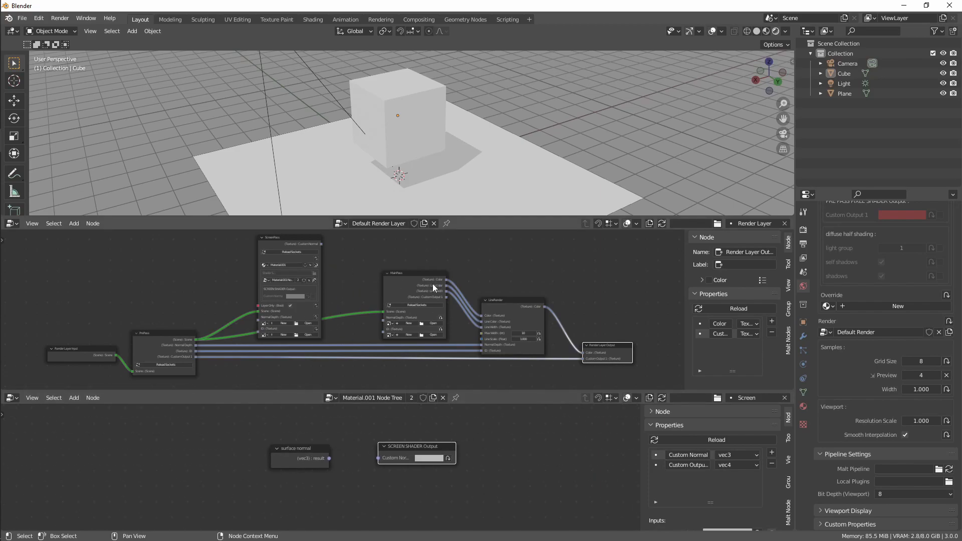
middle_drag(437, 284, 406, 277)
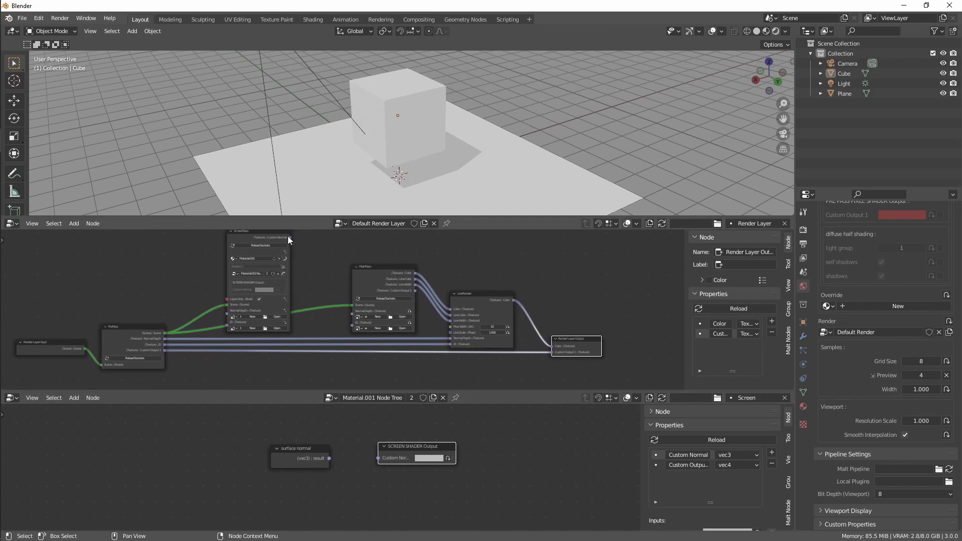
click(720, 440)
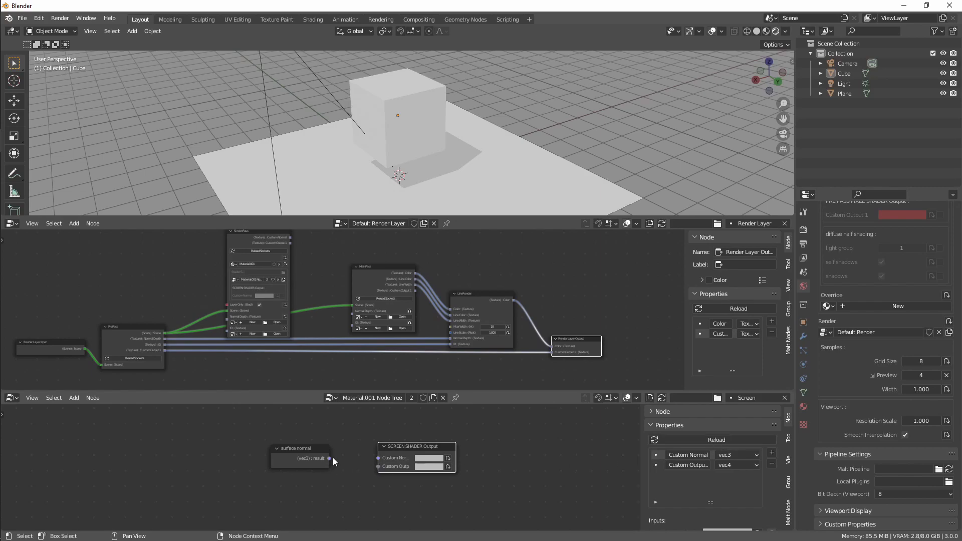
Link the surface normal result to the SCREEN SHADER Output's Custom Output 1 and nudge the surface normal node down.
drag(329, 459, 386, 469)
click(316, 454)
drag(317, 454, 319, 463)
Link ScreenPass's Custom Normal output to Render Layer Output's Color input and inspect the scene in the viewport.
scroll(338, 317, up, 1)
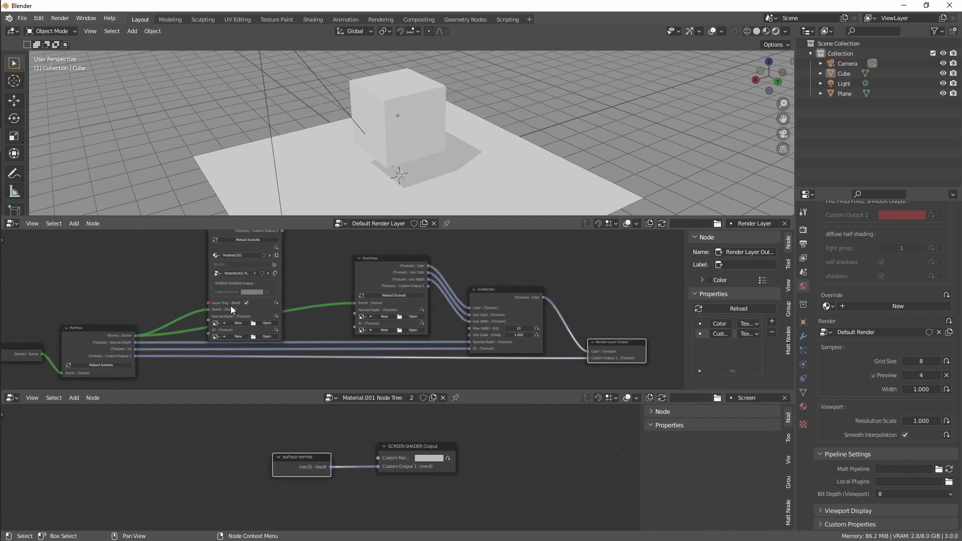
scroll(236, 306, down, 1)
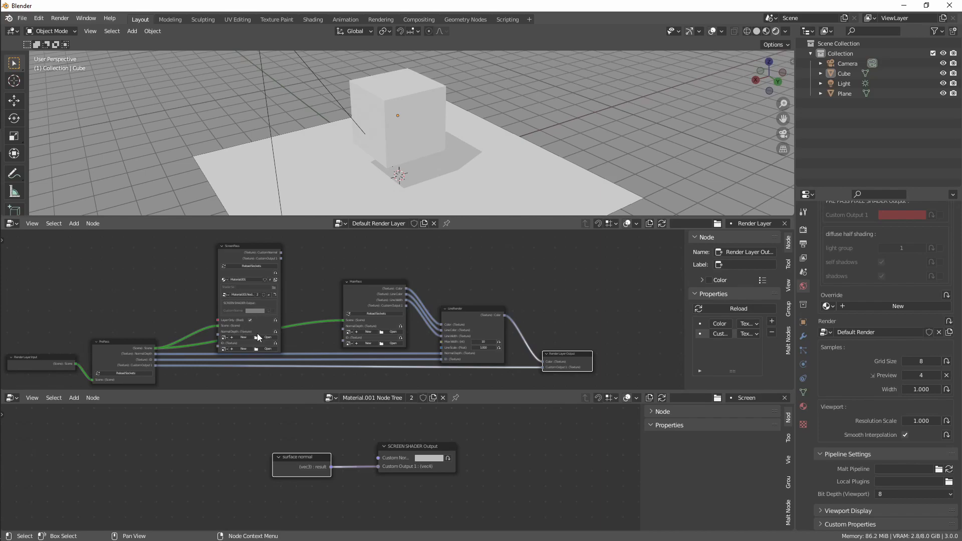
scroll(257, 332, up, 1)
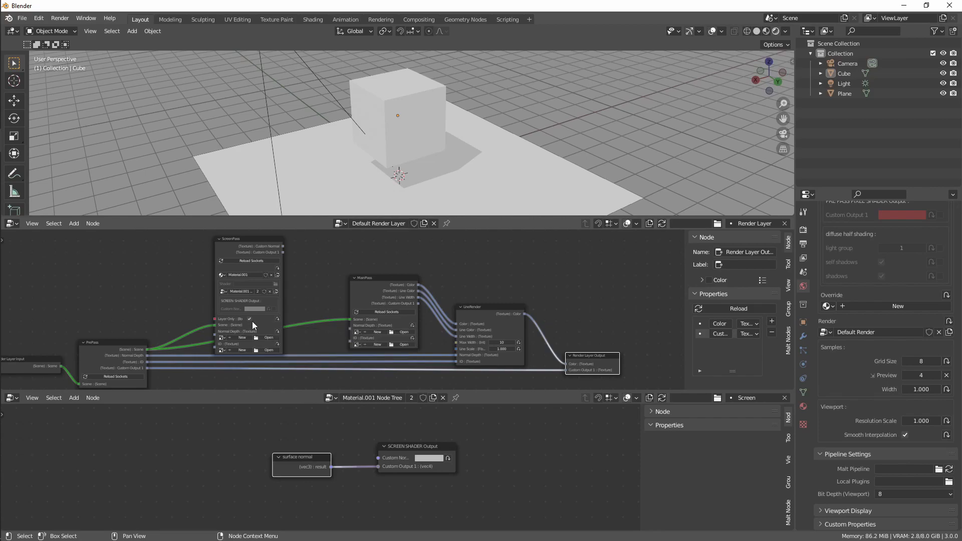
drag(283, 246, 566, 362)
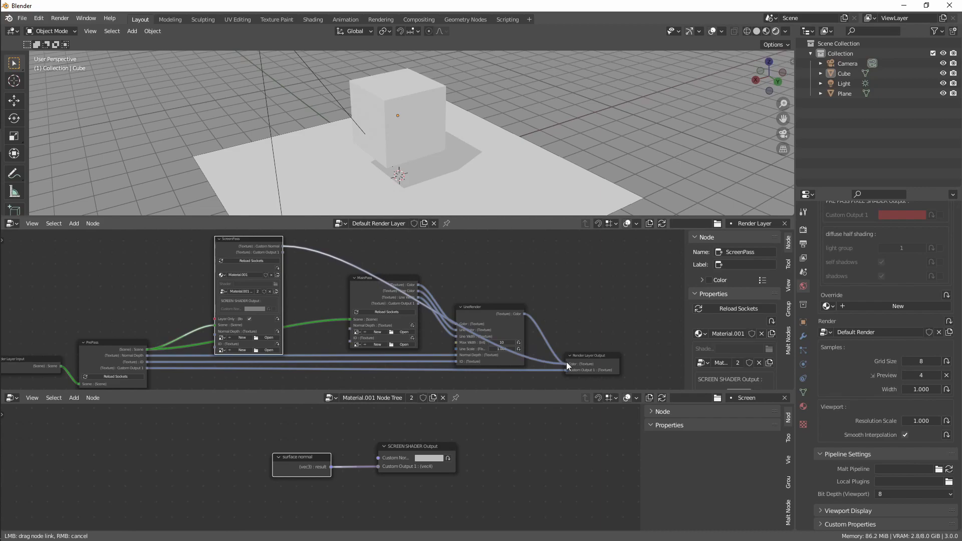
middle_drag(491, 143, 456, 161)
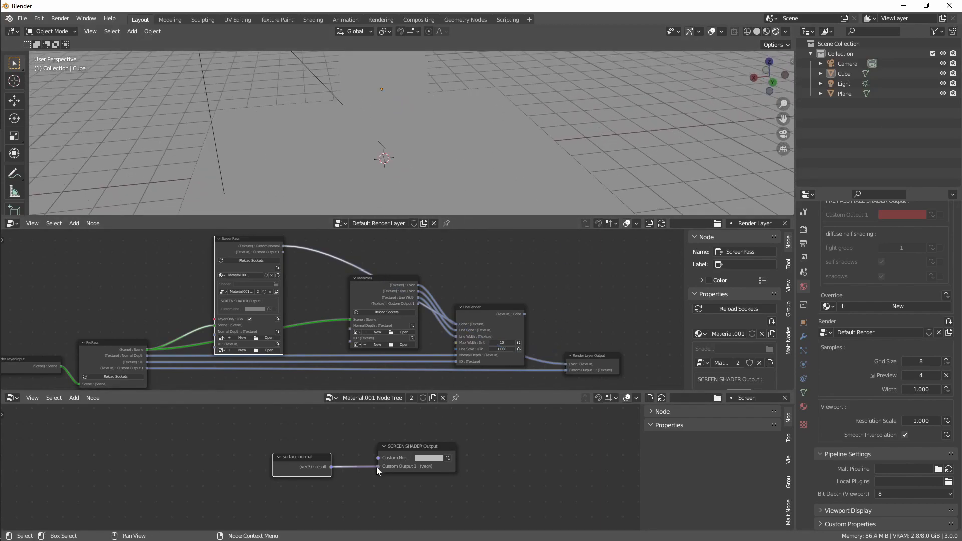
Link ScreenPass's Custom Output 1 to Render Layer Output's Color input and inspect the cube from other angles.
drag(284, 252, 567, 350)
middle_drag(343, 128, 376, 138)
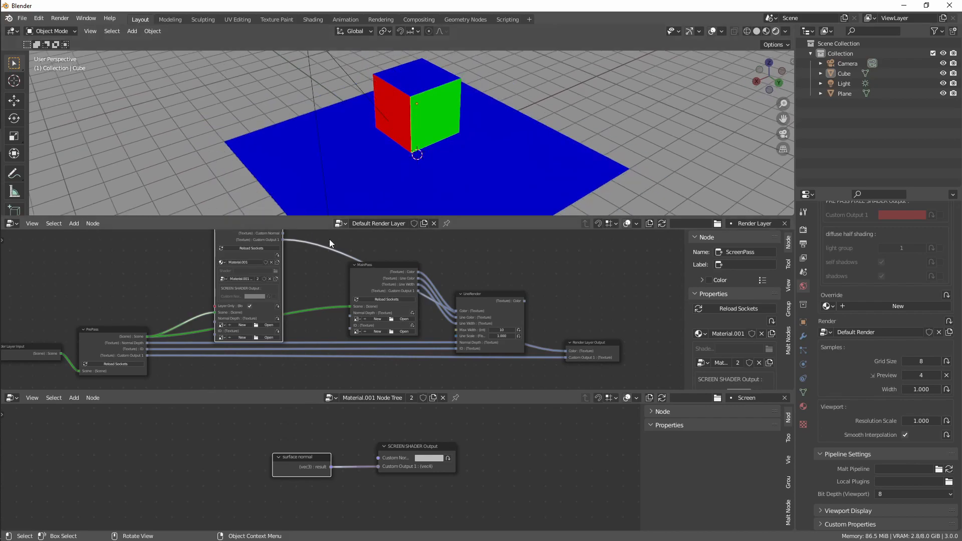
middle_drag(416, 177, 406, 179)
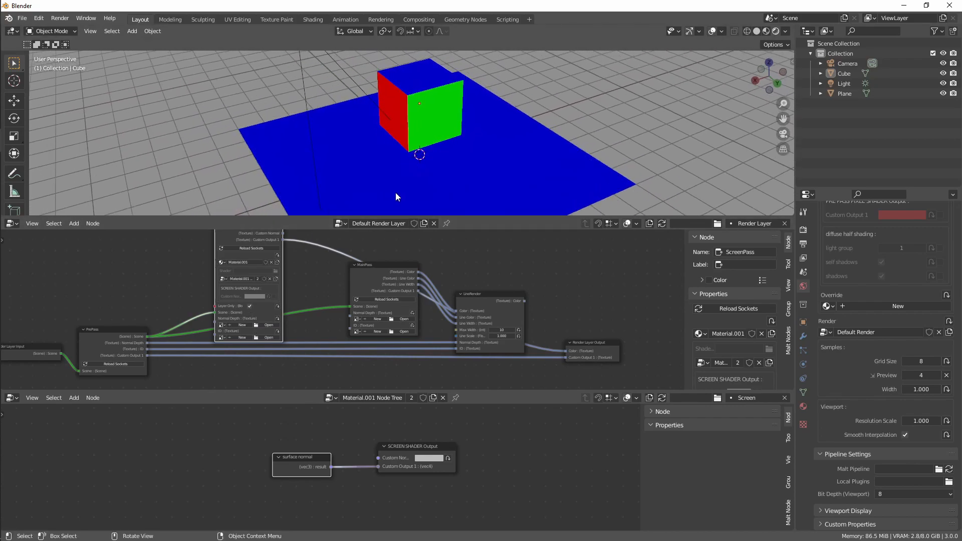
Turn the ScreenPass's Layer Only option off and back on to compare the results in the viewport.
click(250, 306)
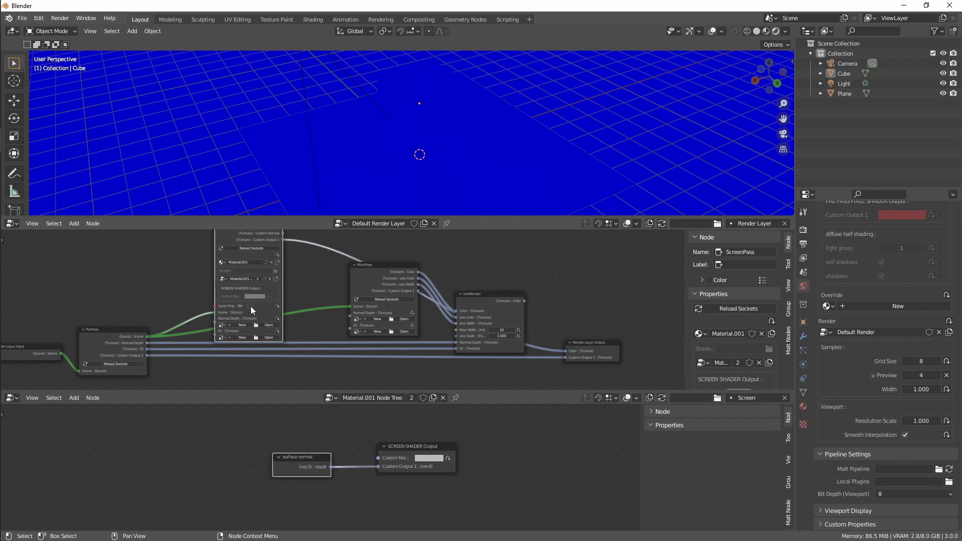
click(250, 306)
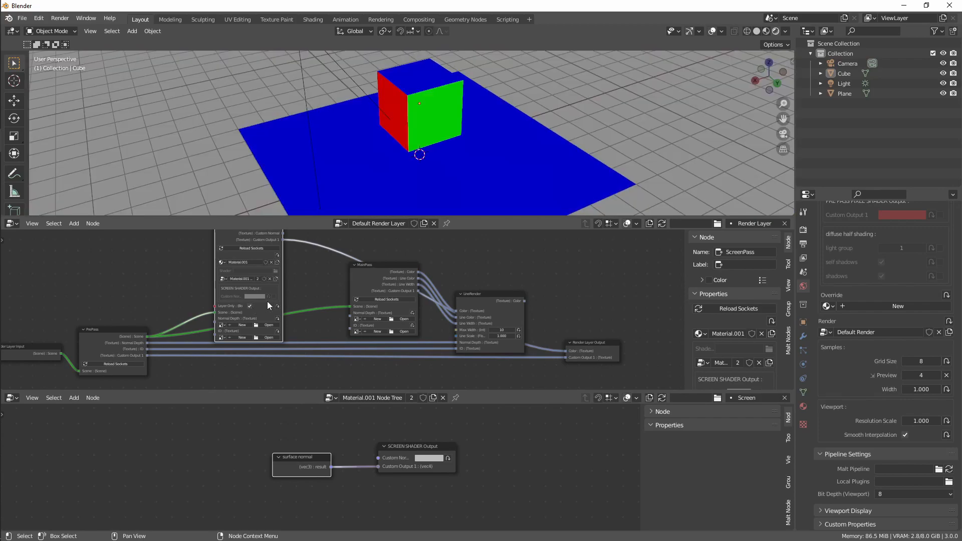
Move the surface normal node lower and add a soft bevel node from the NPR filters above it.
middle_drag(318, 473, 372, 471)
middle_drag(350, 414, 348, 421)
drag(350, 461, 320, 489)
key(shift+a)
mouse_move(317, 433)
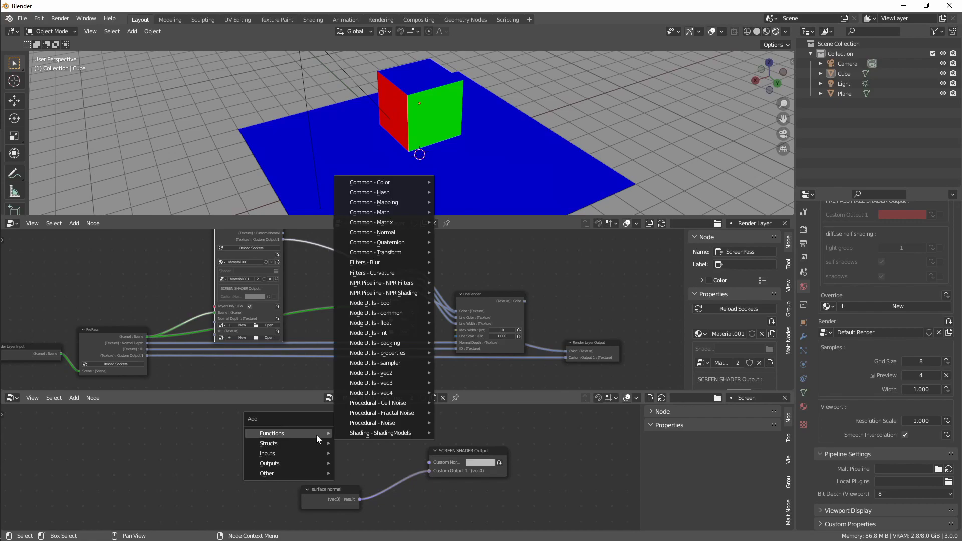
mouse_move(393, 300)
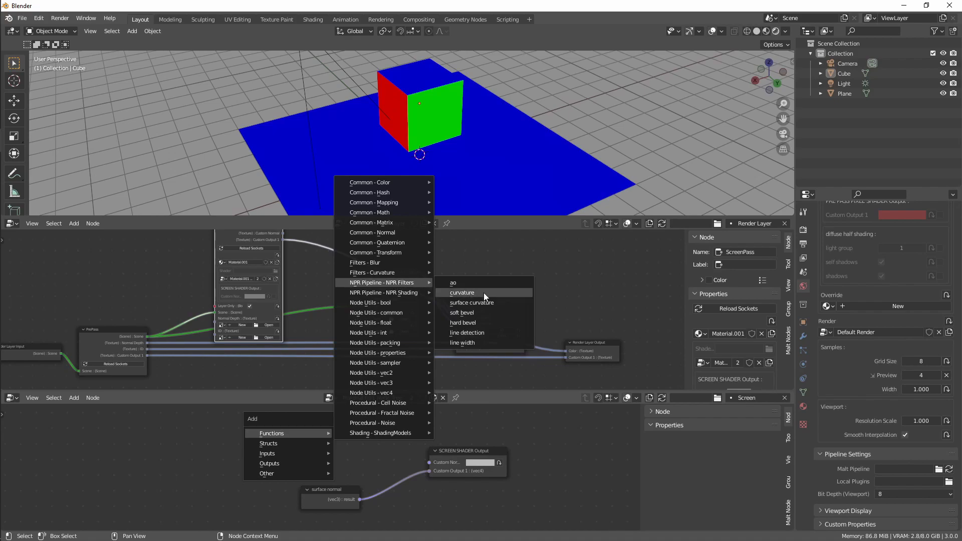
click(468, 313)
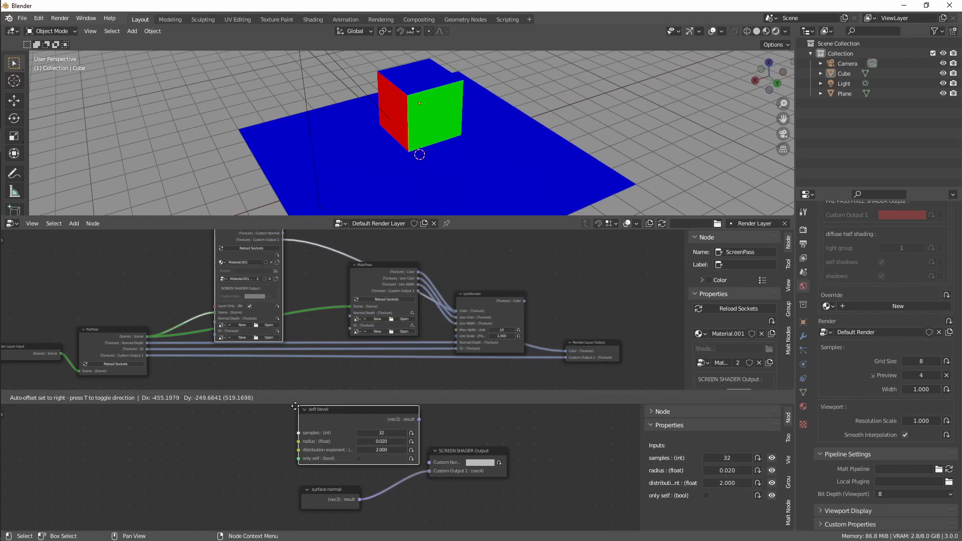
click(202, 407)
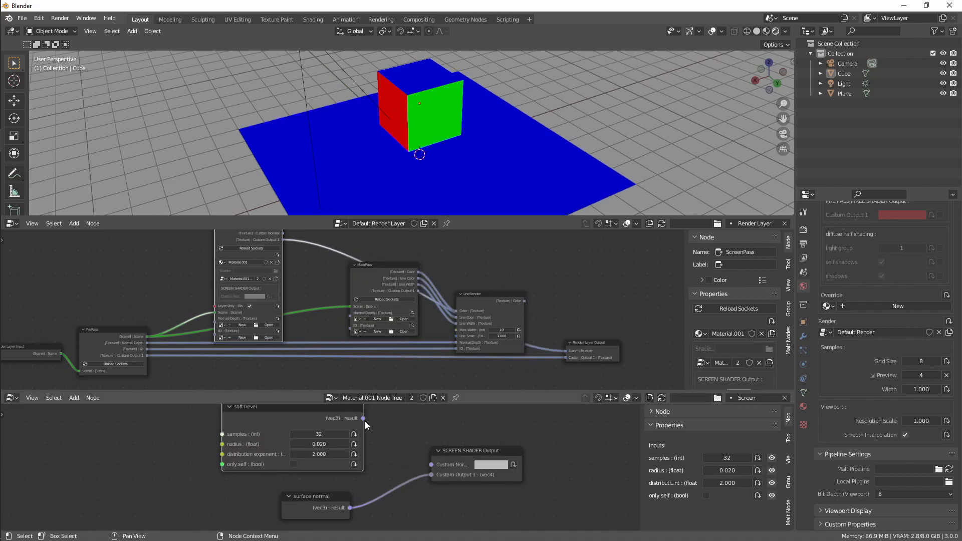
Link LineRender's Color output to Render Layer Output's Color input.
middle_drag(338, 307, 316, 326)
drag(504, 320, 546, 359)
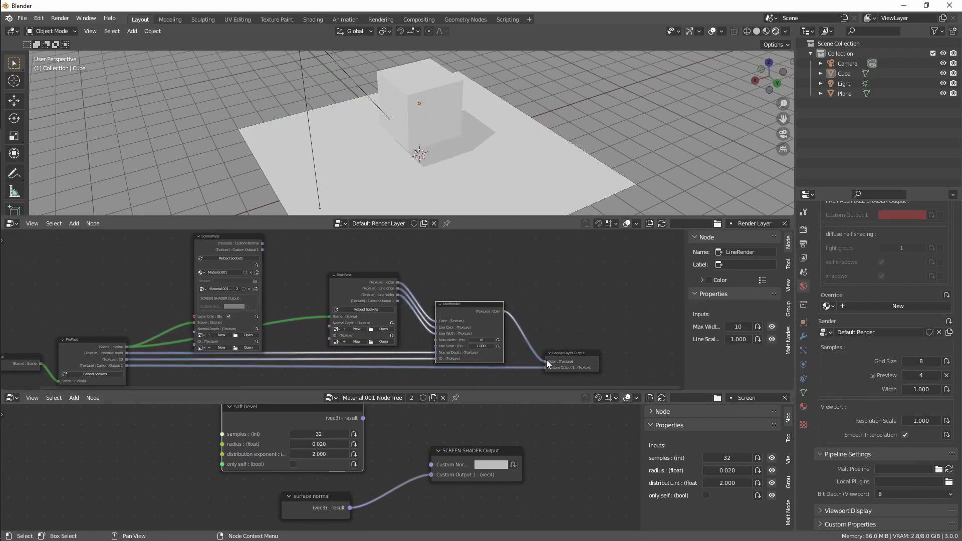
scroll(251, 251, up, 1)
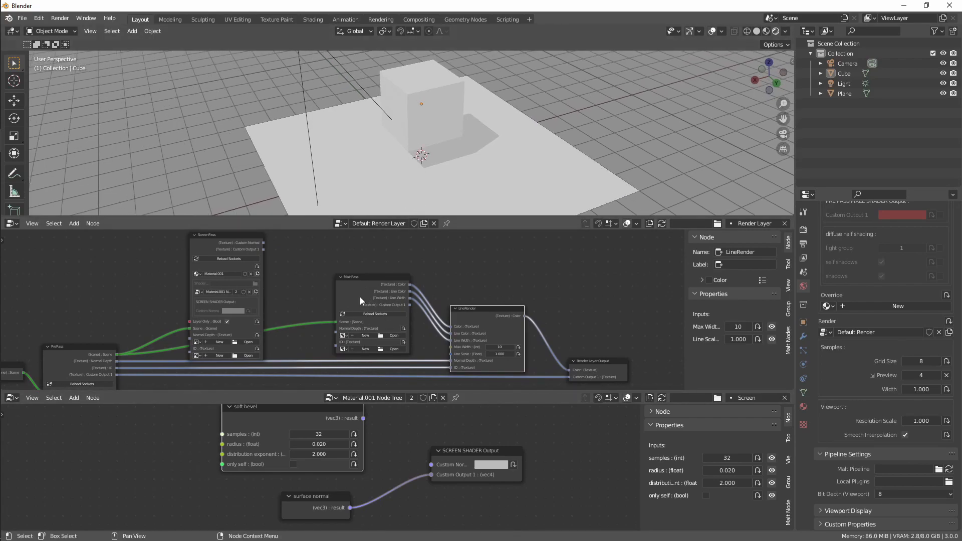
Link the soft bevel result to the screen shader output's Custom Normal and shift the soft bevel node slightly down.
drag(363, 418, 432, 465)
scroll(289, 280, down, 1)
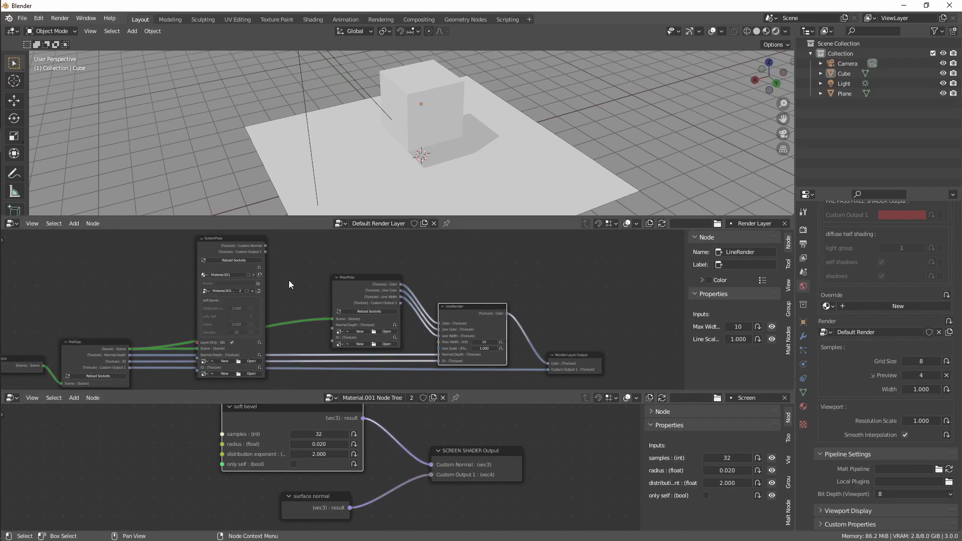
drag(282, 413, 267, 427)
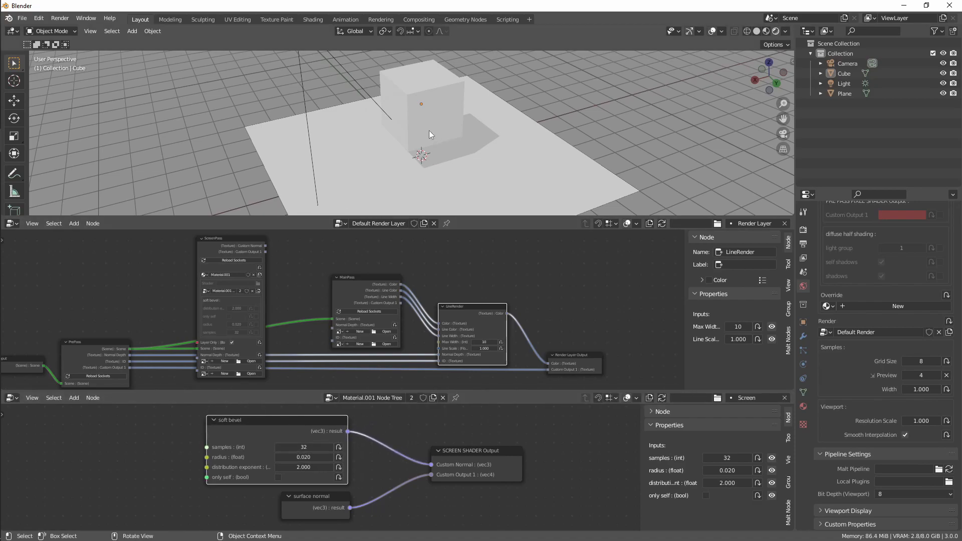
Link ScreenPass's Custom Normal output to MainPass's Normal Depth input and select the cube up close in the viewport.
drag(271, 248, 336, 329)
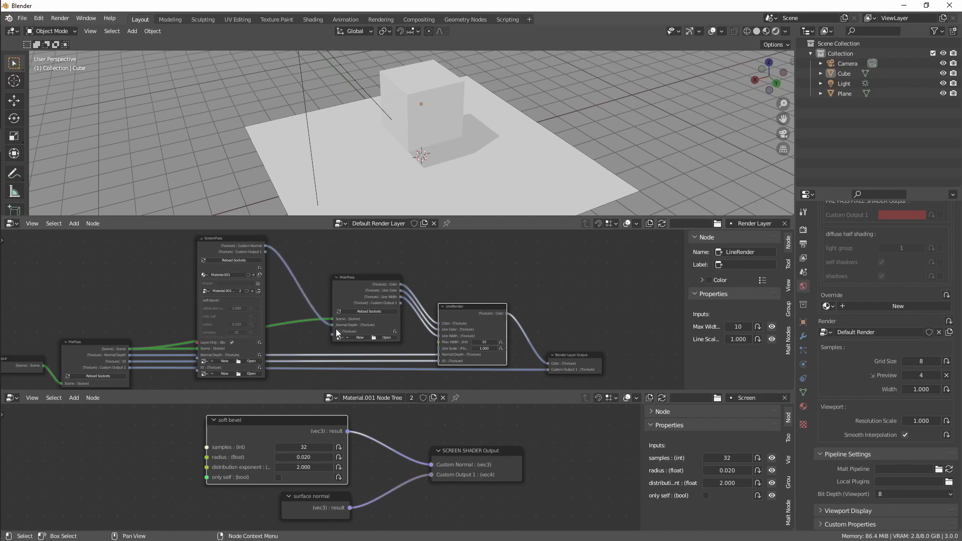
middle_drag(404, 109, 428, 114)
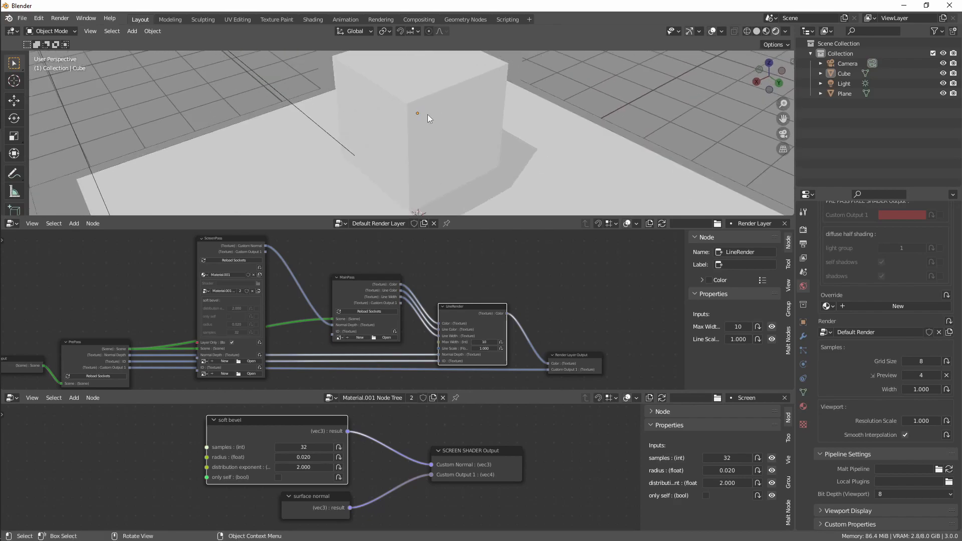
scroll(428, 114, up, 3)
click(423, 105)
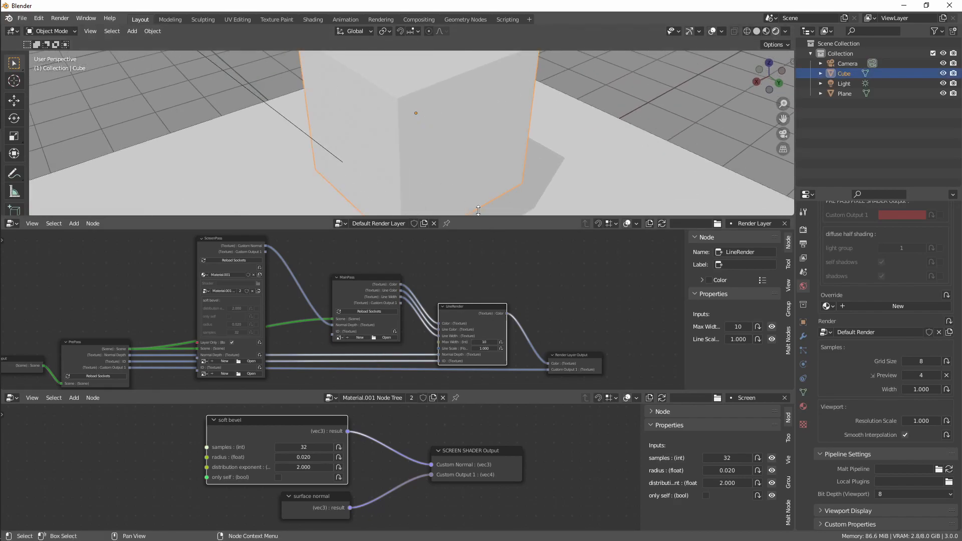
scroll(468, 155, down, 1)
Open the Default Mesh node tree and delete its diffuse half shading node.
click(331, 397)
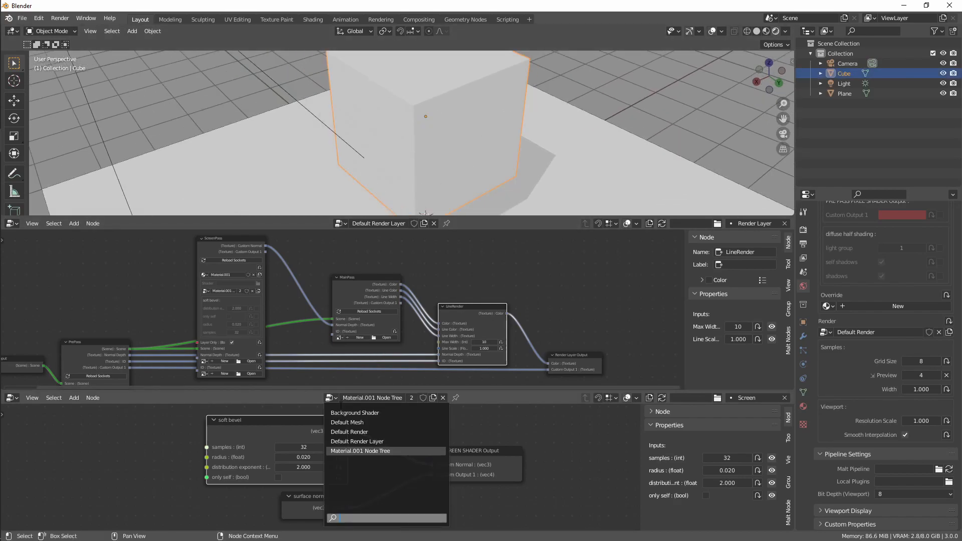
click(346, 422)
middle_drag(333, 441, 321, 423)
key(Delete)
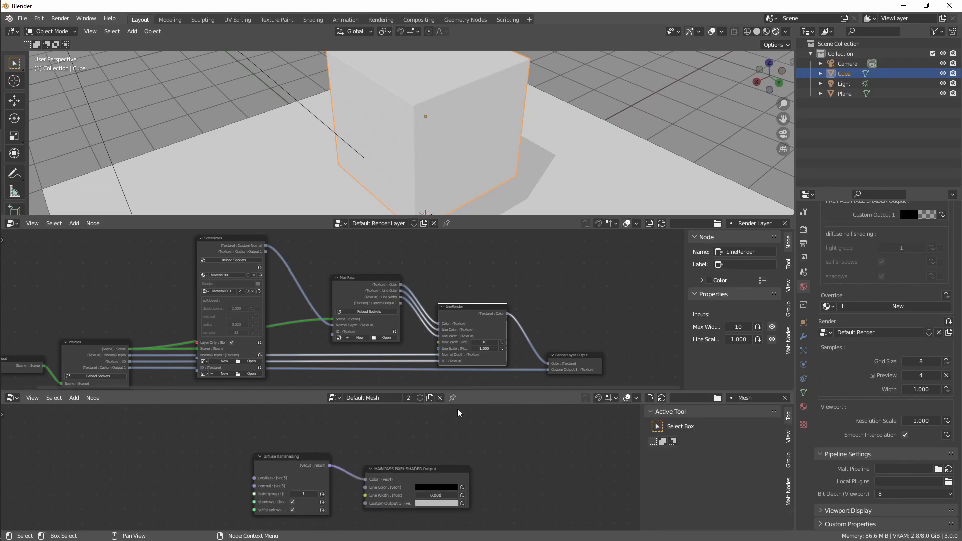
scroll(427, 458, up, 2)
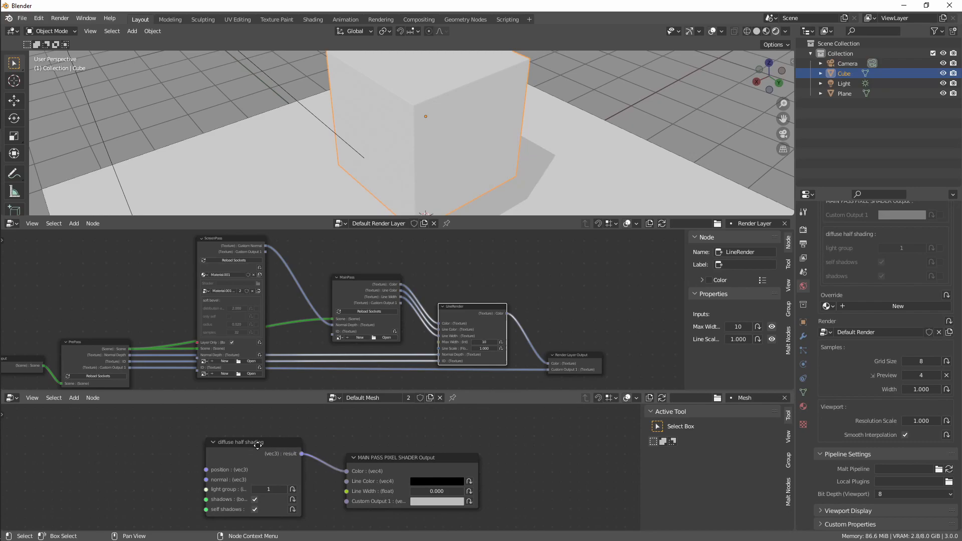
middle_drag(134, 471, 213, 460)
click(320, 439)
key(Delete)
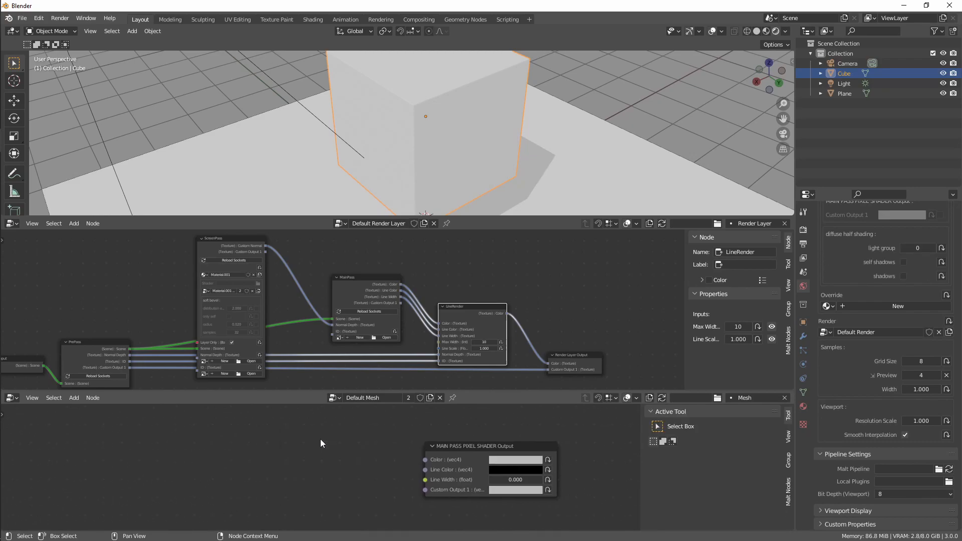
Try out the diffuse gradient shading node from the NPR Shading functions in the mesh tree and delete it.
key(shift+a)
mouse_move(320, 439)
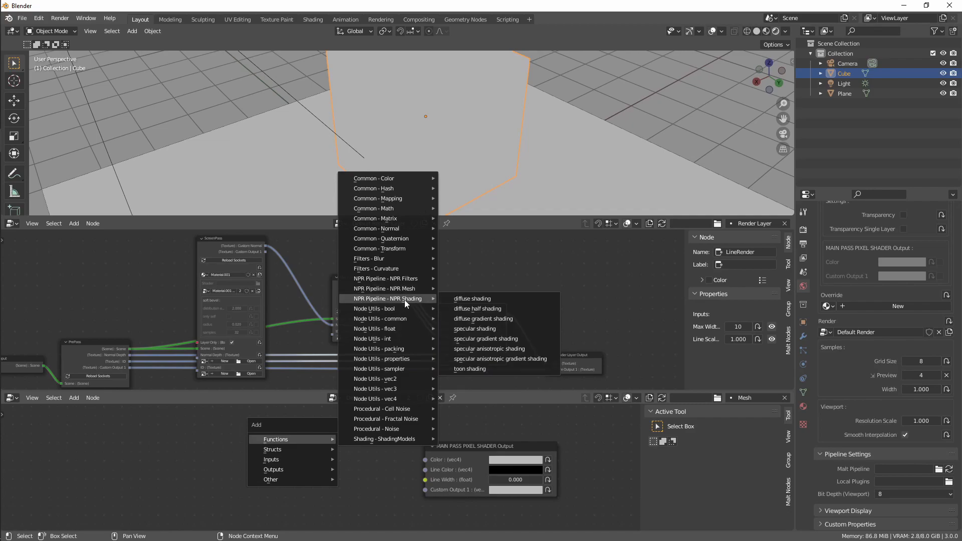
mouse_move(401, 297)
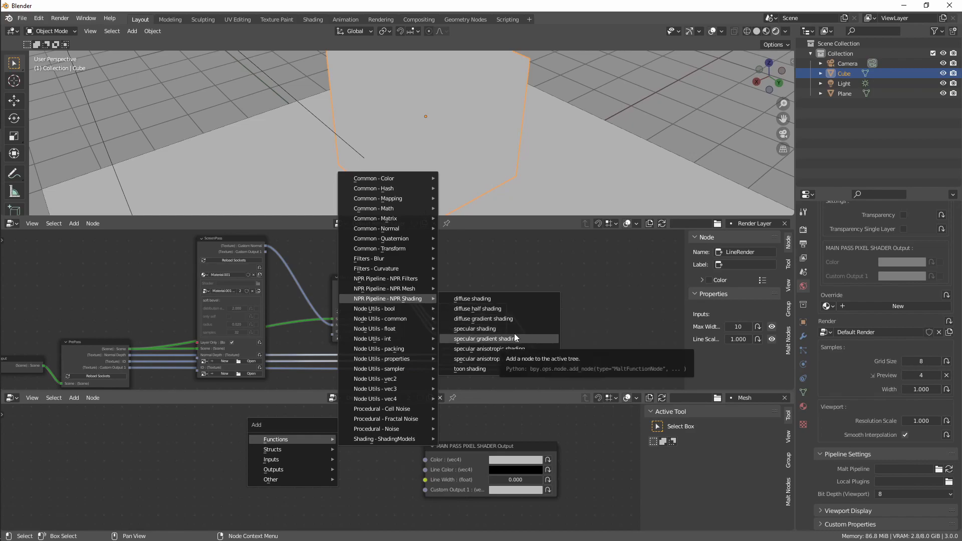
click(509, 319)
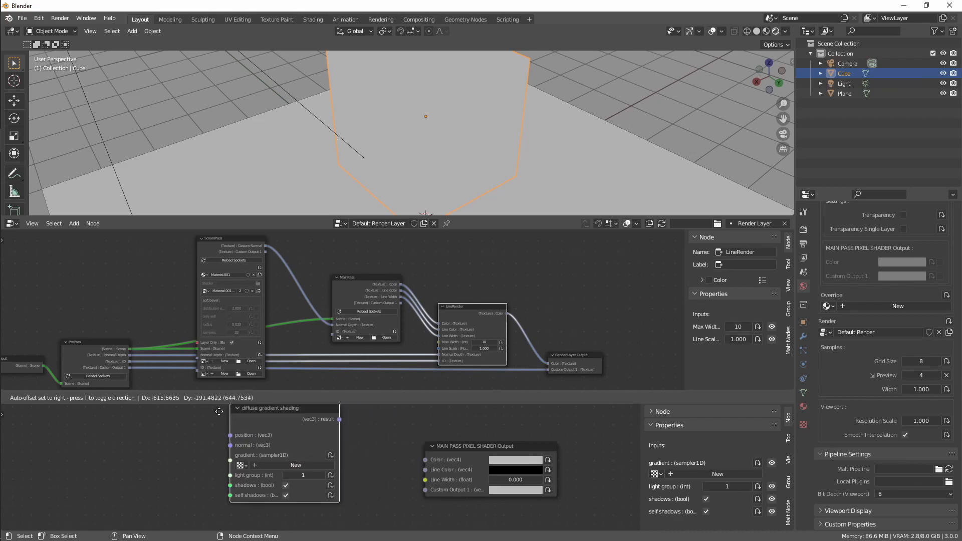
click(234, 442)
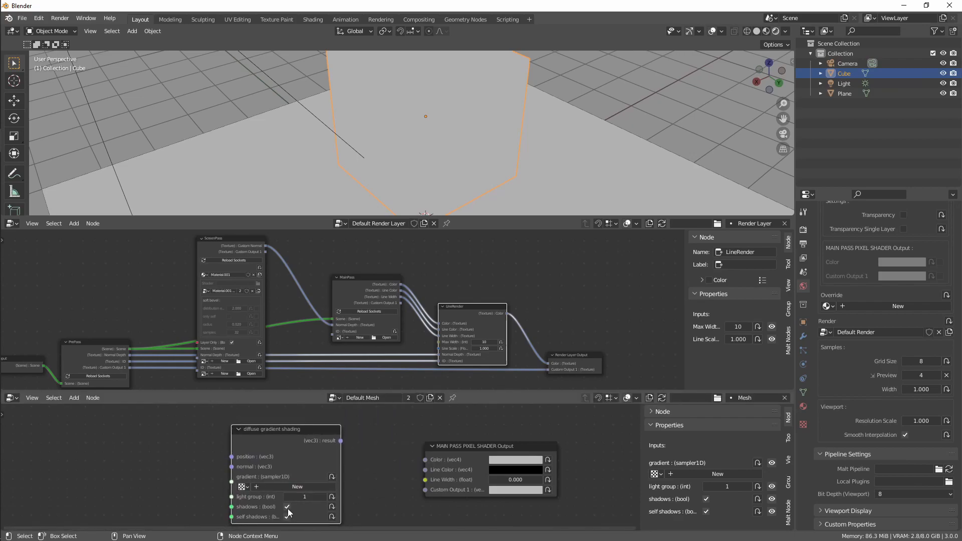
click(287, 517)
click(287, 507)
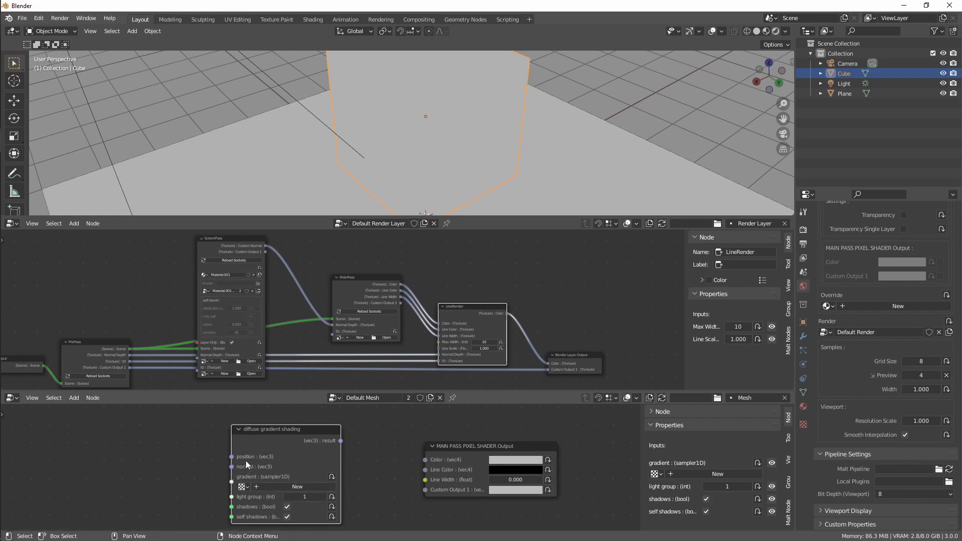
key(x)
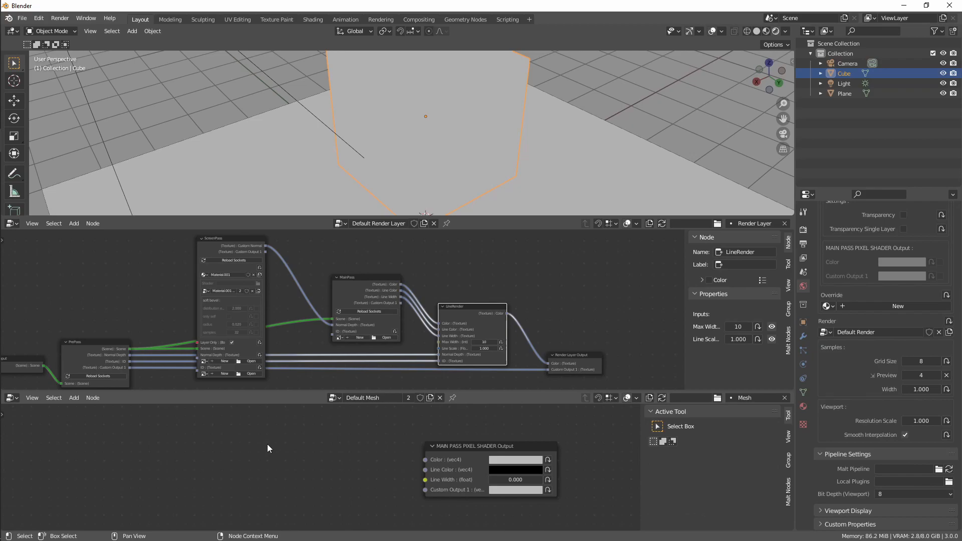
Add a diffuse gradient shading node from the NPR Mesh functions and create a new gradient texture for it.
key(shift+a)
mouse_move(291, 433)
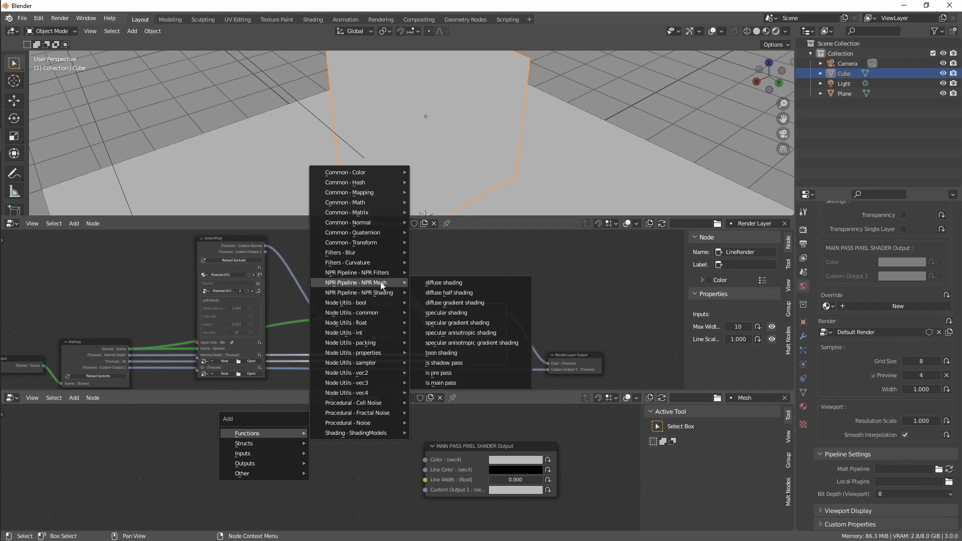
click(477, 302)
click(284, 471)
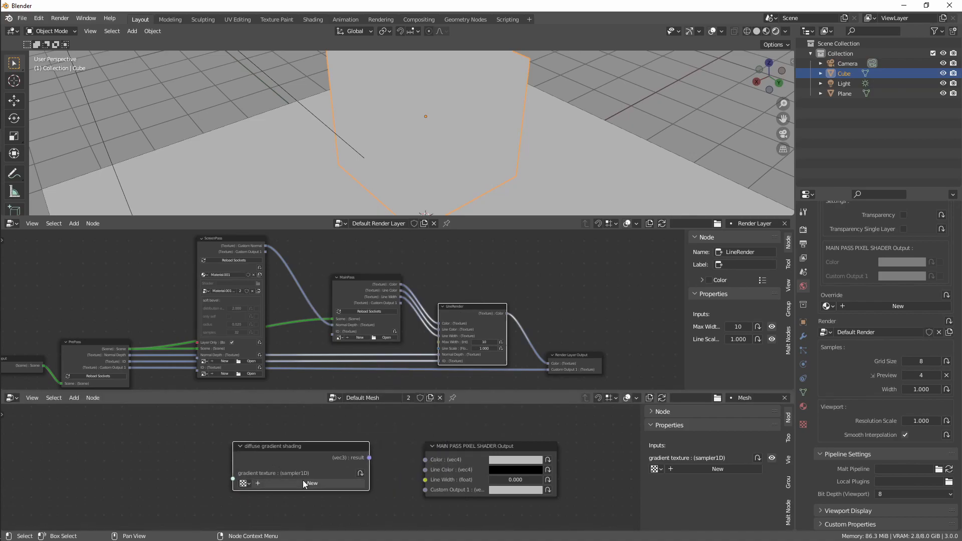
click(303, 480)
drag(307, 462, 290, 449)
Show the cube's material settings and link the diffuse gradient shading result to the main pass output's Color.
click(804, 407)
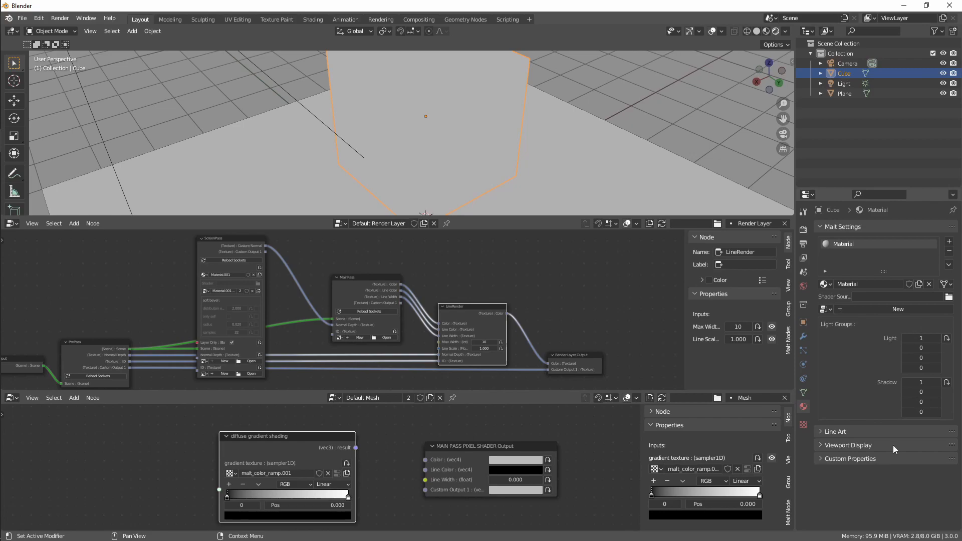
scroll(372, 478, up, 1)
middle_drag(349, 470, 306, 462)
drag(311, 436, 328, 444)
drag(358, 472, 397, 450)
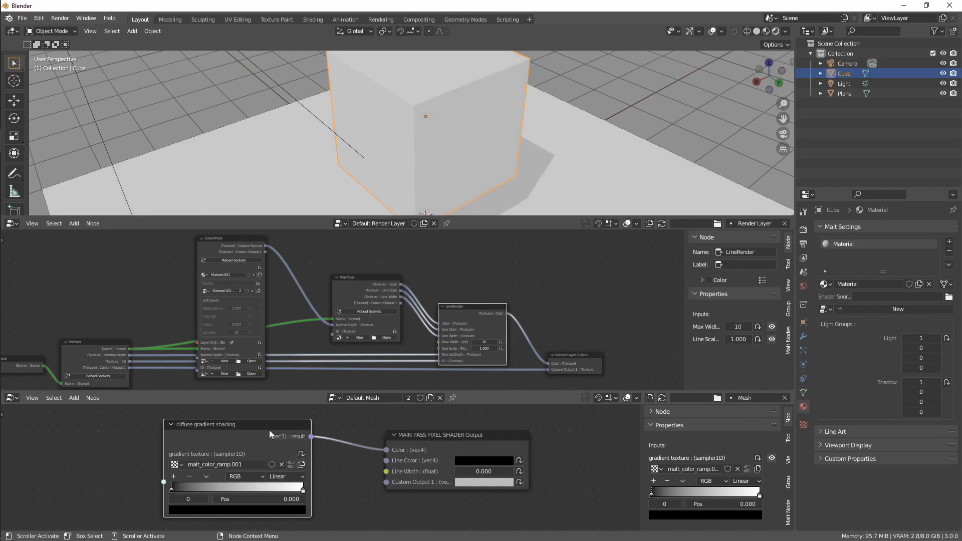
Move the gradient's black stop to position 0.464, inspect the cube's edges up close and deselect the cube.
scroll(267, 430, down, 2)
middle_drag(243, 455, 311, 444)
drag(256, 464, 312, 475)
scroll(432, 90, up, 3)
middle_drag(433, 90, 432, 123)
scroll(446, 114, up, 2)
scroll(451, 116, down, 1)
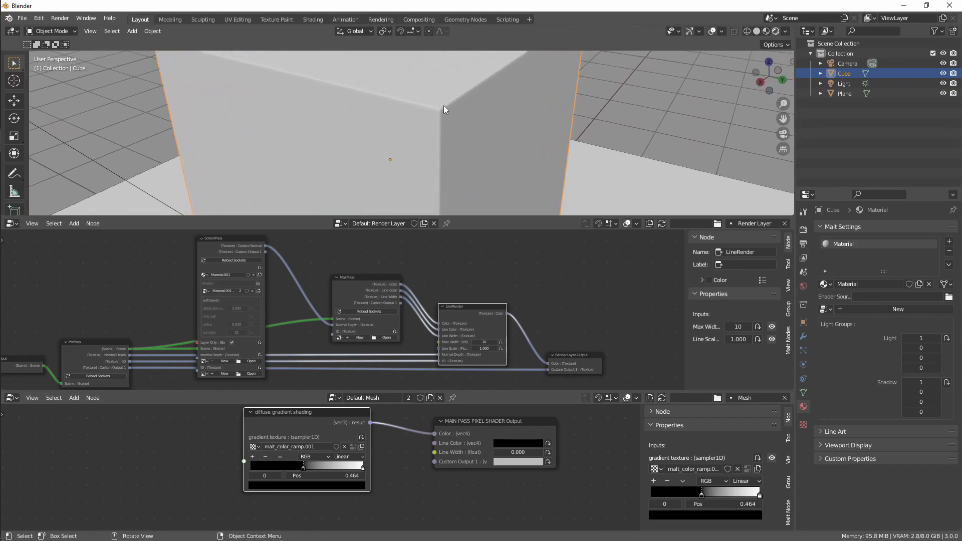
middle_drag(418, 183, 425, 133)
scroll(422, 149, down, 1)
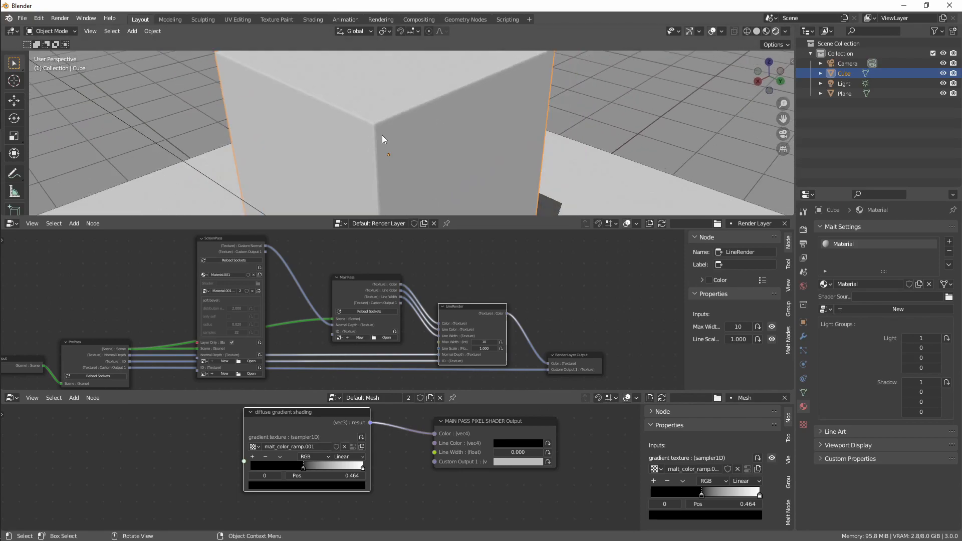
click(684, 82)
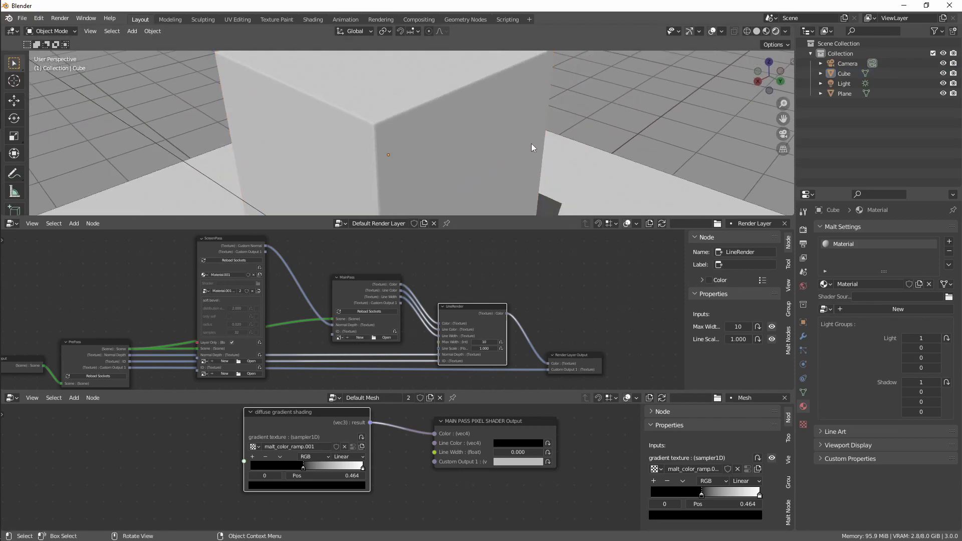
Select the ScreenPass node, open the Material.001 Node Tree and rename that tree as Bevel.
click(226, 246)
click(334, 397)
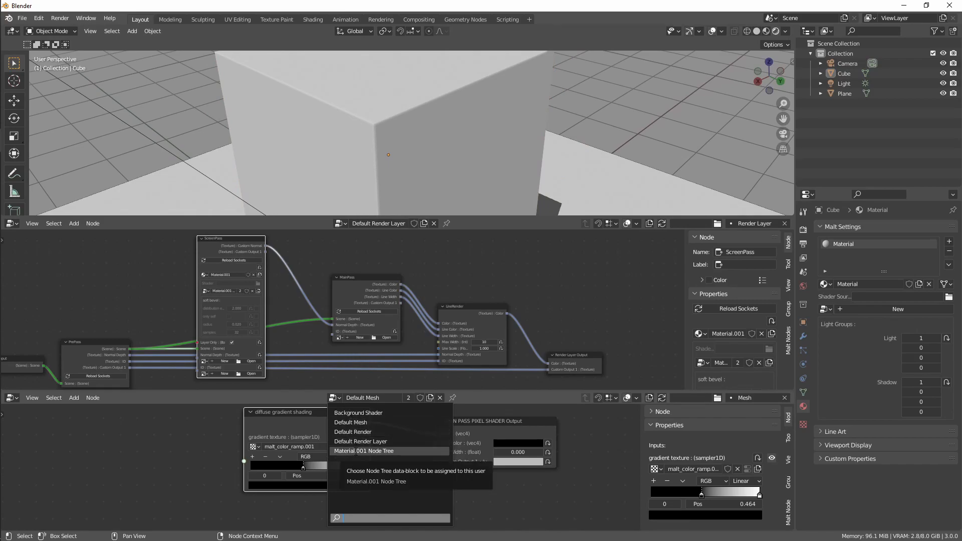
click(381, 451)
double_click(370, 395)
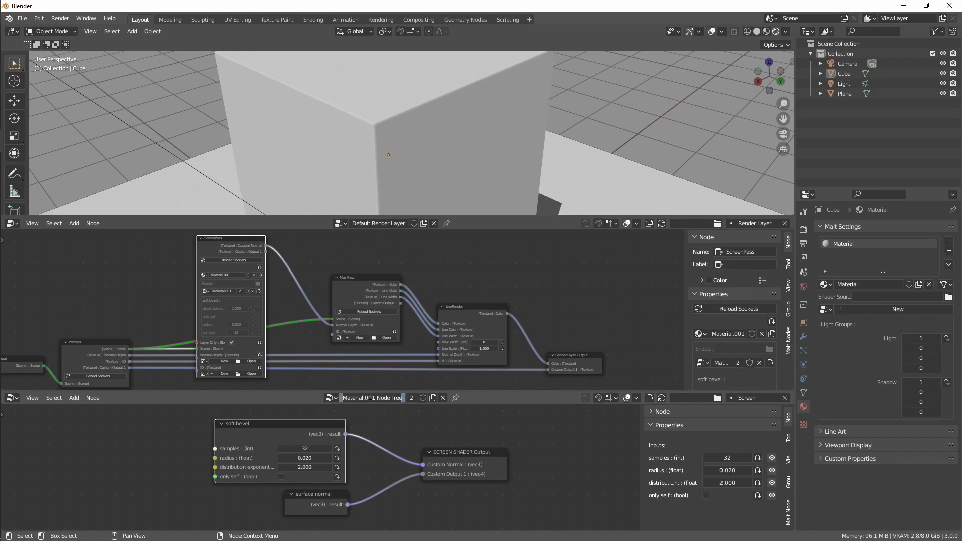
text(Beve)
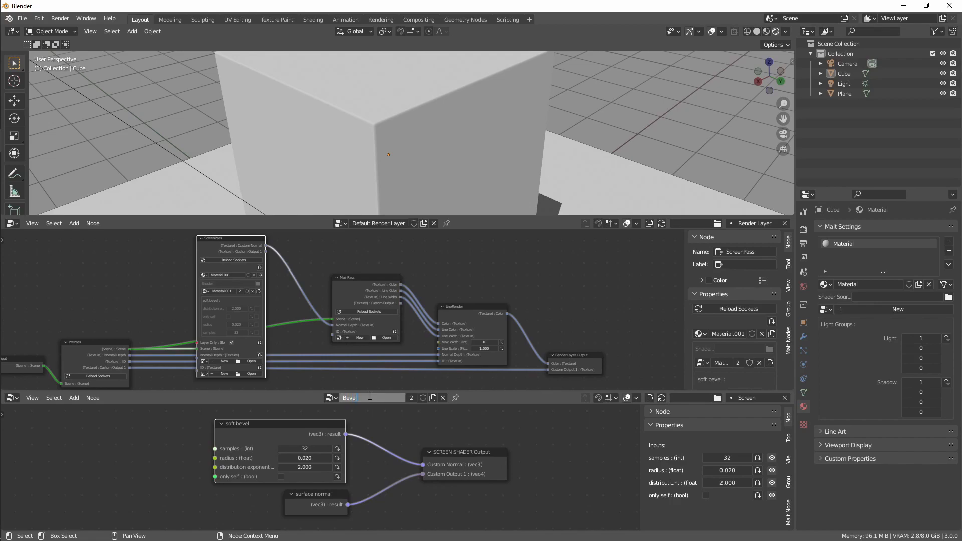
text(l)
key(Return)
Rename the ScreenPass's material as Bevel and reload the node tree.
double_click(223, 276)
text(Bevel)
key(Return)
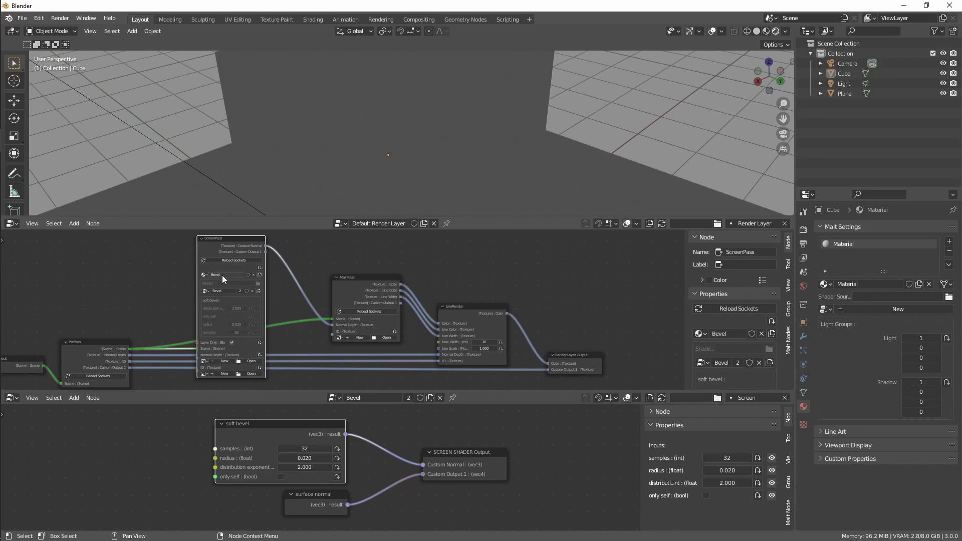
click(662, 398)
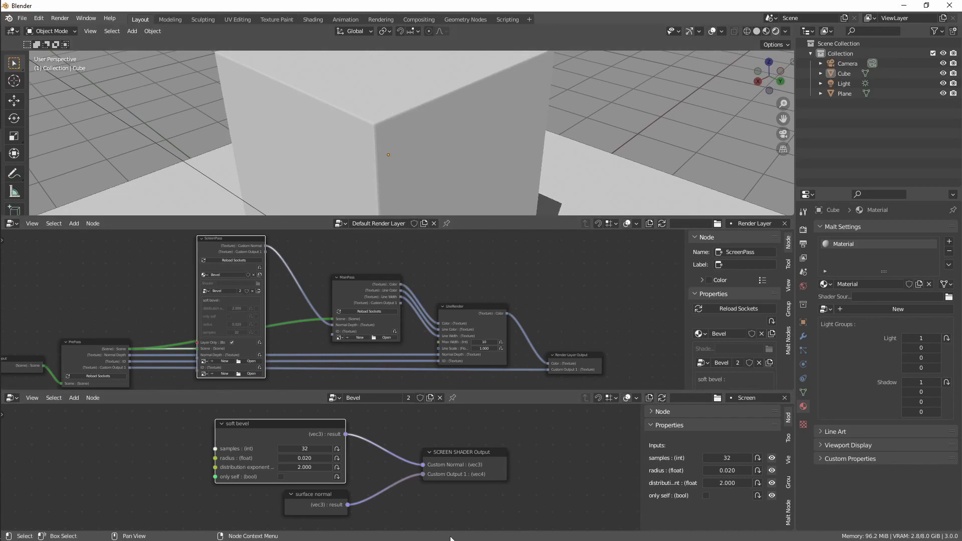
Swap the soft bevel and surface normal links on the screen shader output to compare the shading, and restore them.
scroll(403, 468, up, 1)
scroll(402, 469, down, 1)
drag(491, 392, 489, 370)
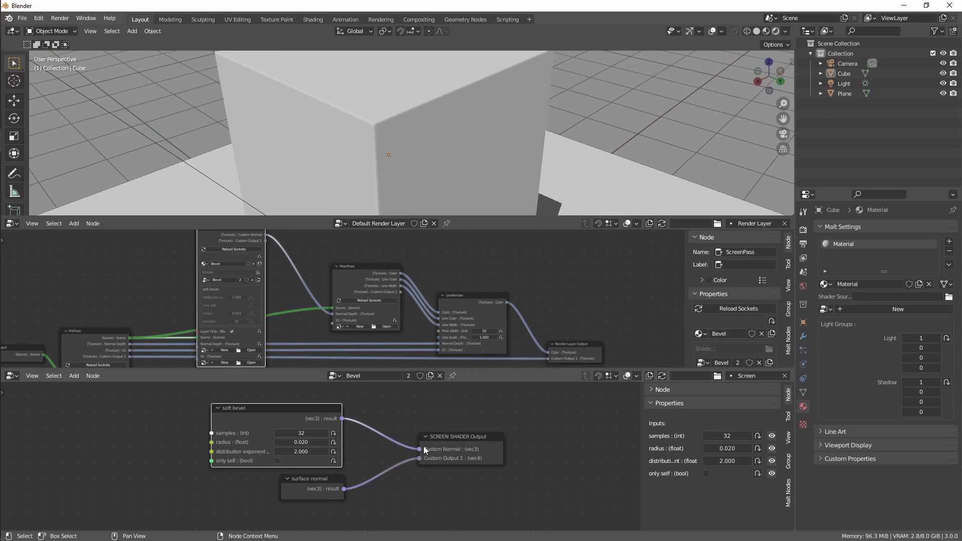
drag(420, 458, 420, 450)
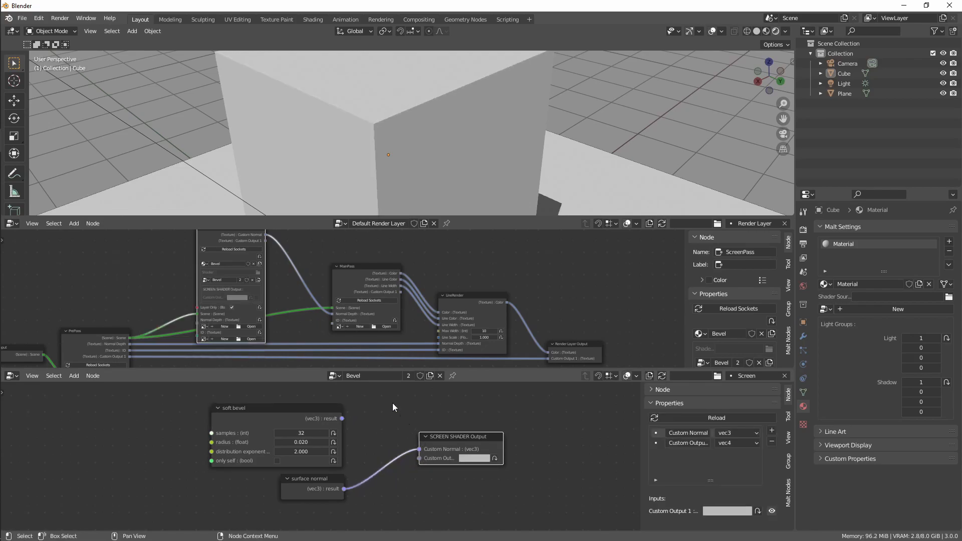
drag(342, 419, 420, 458)
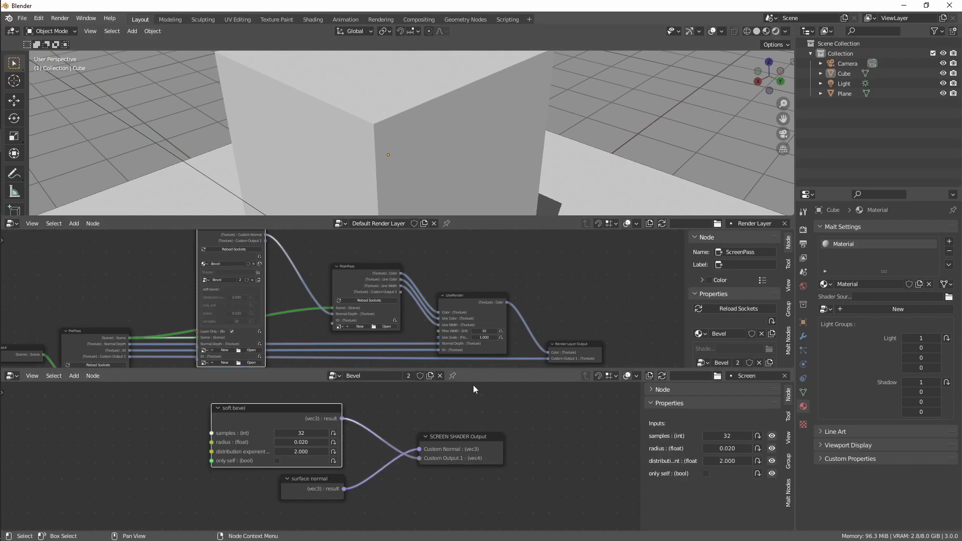
drag(343, 419, 416, 462)
drag(344, 488, 424, 460)
drag(515, 369, 515, 406)
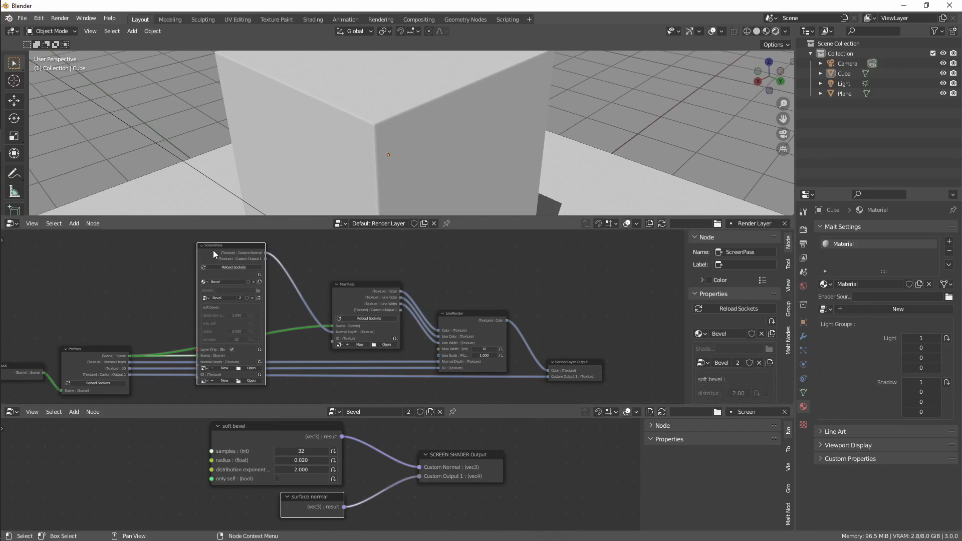
Enlarge the Bevel tree's editor and delete the surface normal node.
drag(214, 254, 215, 251)
drag(496, 405, 496, 375)
scroll(362, 410, down, 1)
mouse_move(360, 408)
middle_down()
mouse_move(336, 412)
mouse_move(374, 396)
middle_up()
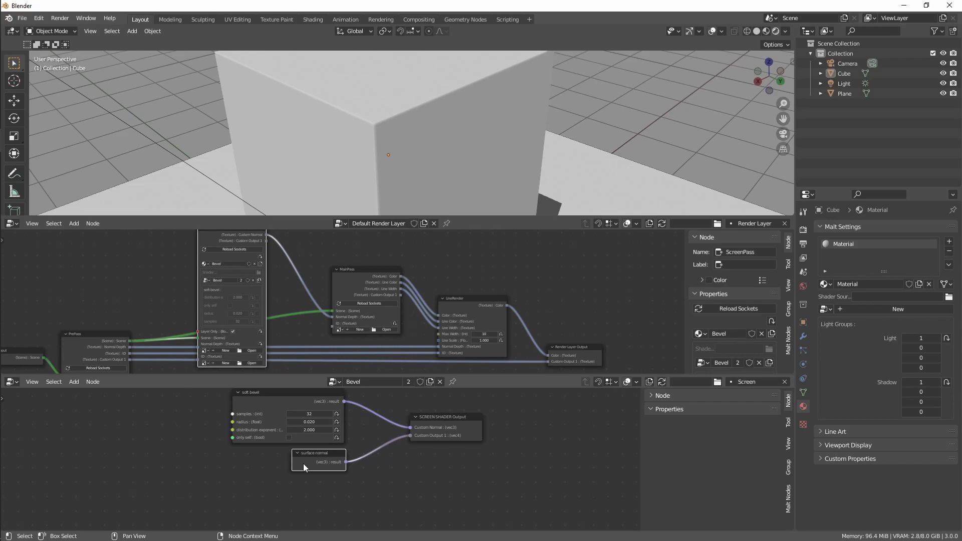
key(x)
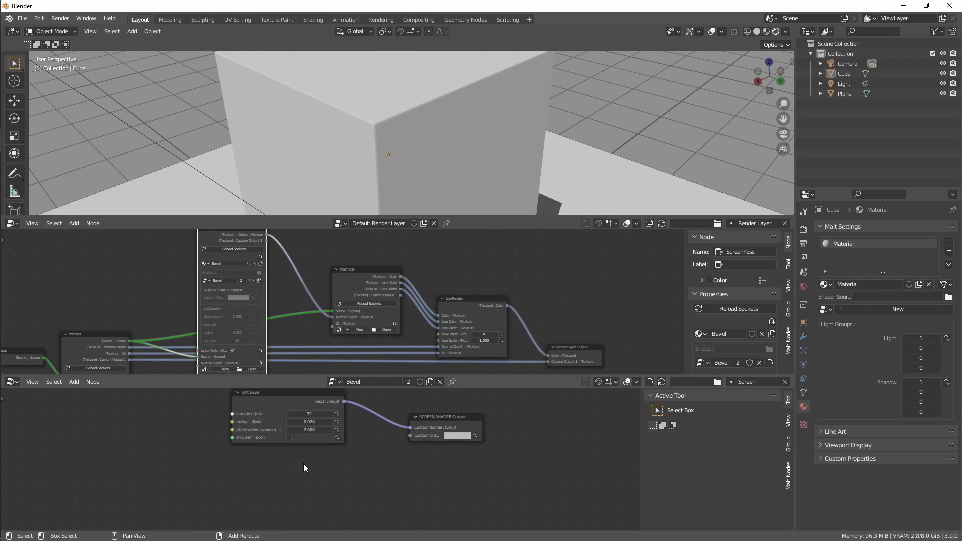
Add an ao filter node to the Bevel tree and connect its result to Custom Output 1 of the screen shader output.
key(shift+a)
mouse_move(304, 467)
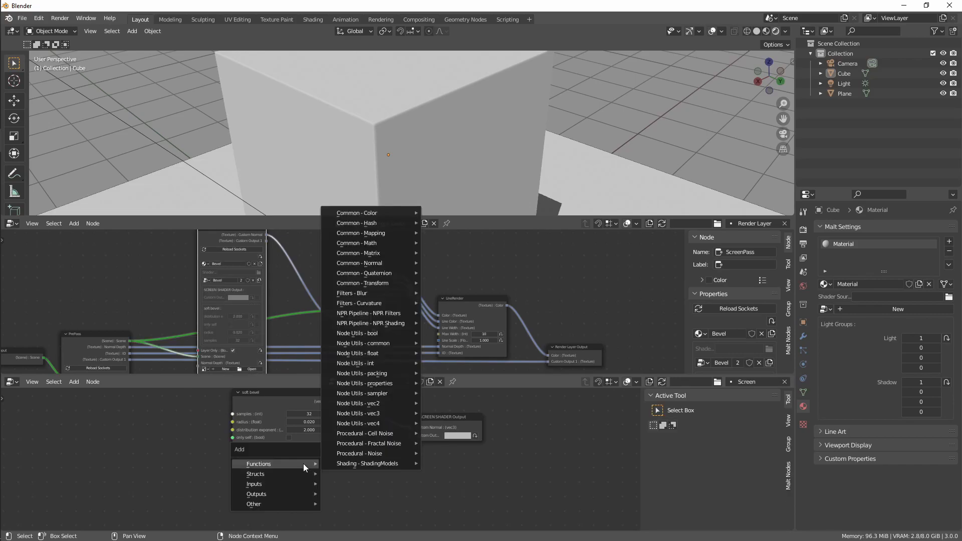
mouse_move(392, 375)
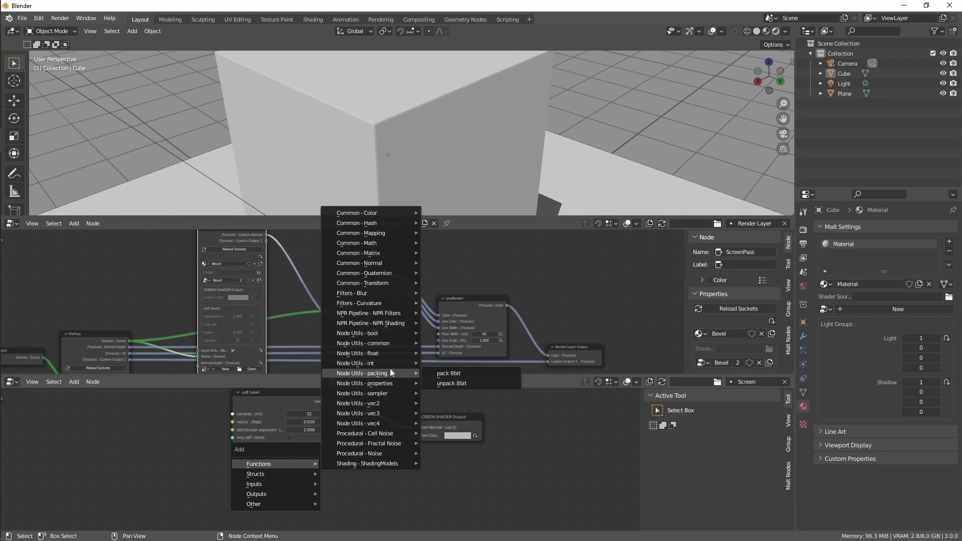
mouse_move(401, 313)
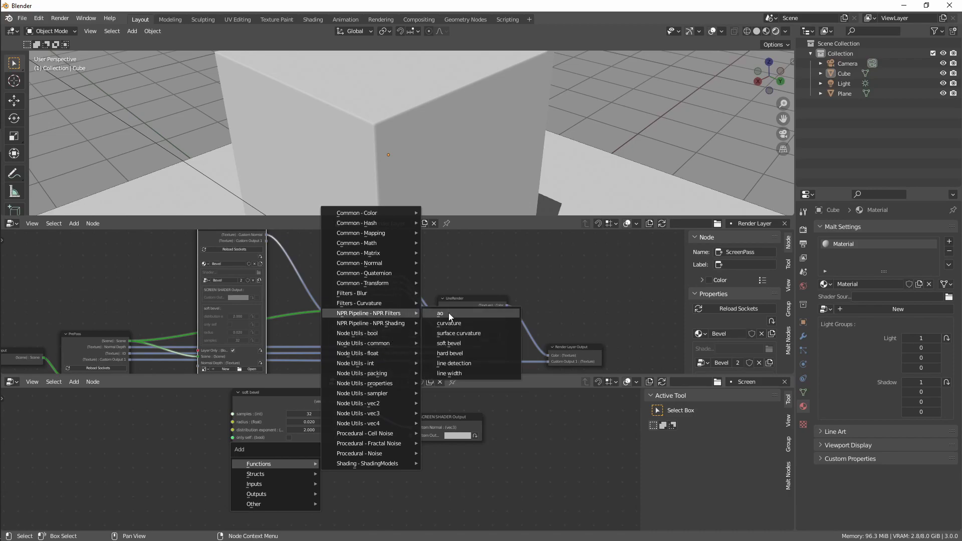
click(440, 329)
click(323, 477)
scroll(338, 474, up, 1)
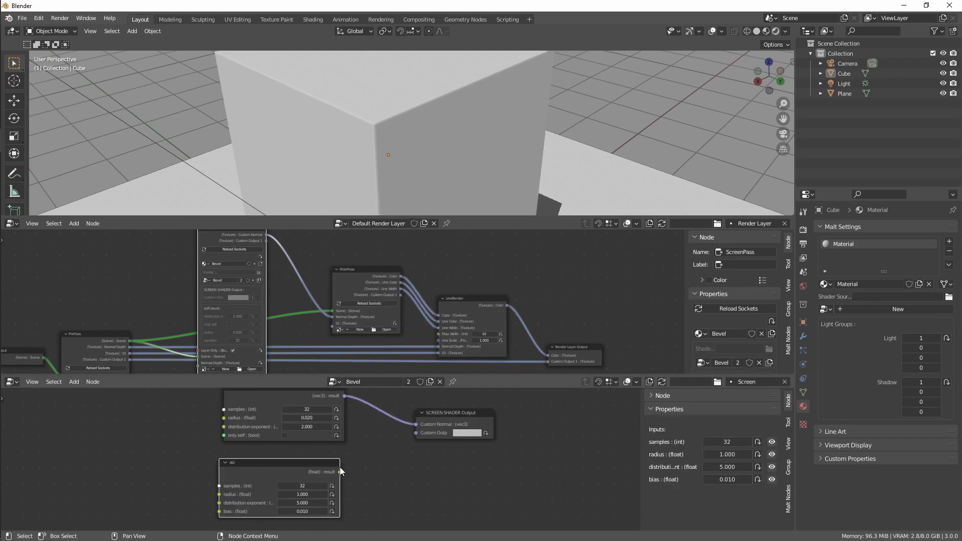
drag(339, 473, 417, 433)
Connect the ScreenPass's Custom Output 1 to the Render Layer Output's color and enlarge the 3D viewport to inspect the ambient occlusion.
scroll(300, 314, down, 1)
middle_drag(299, 310, 292, 310)
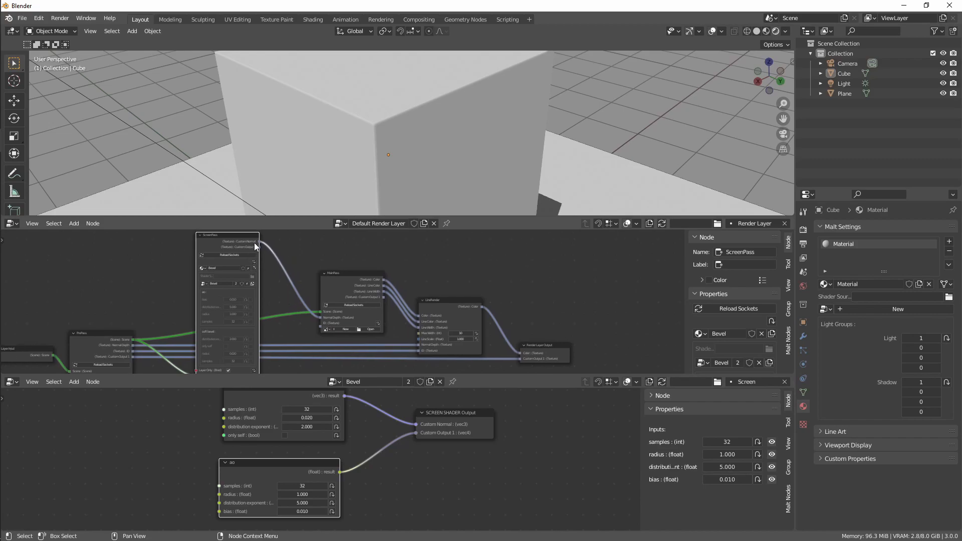
drag(261, 249, 517, 354)
scroll(392, 121, down, 4)
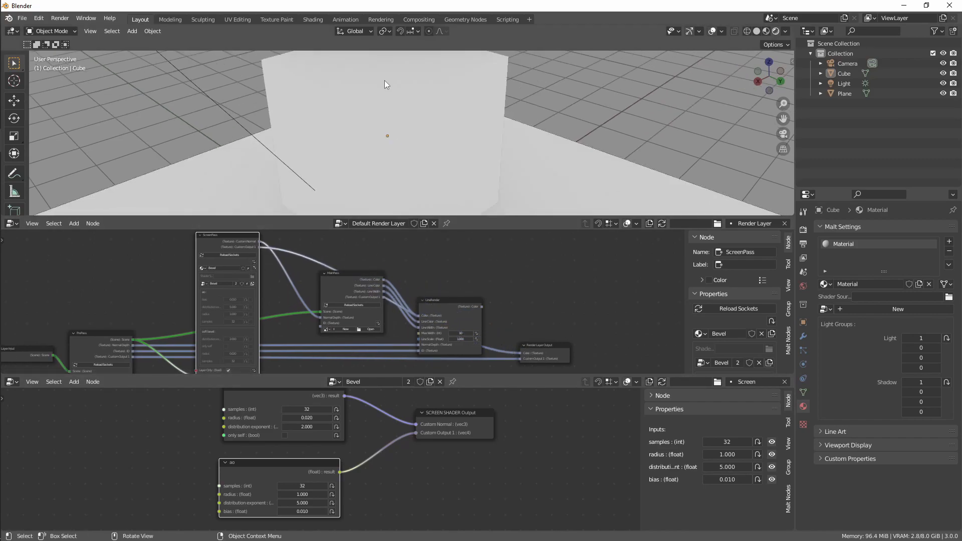
shift+middle_drag(444, 120, 438, 105)
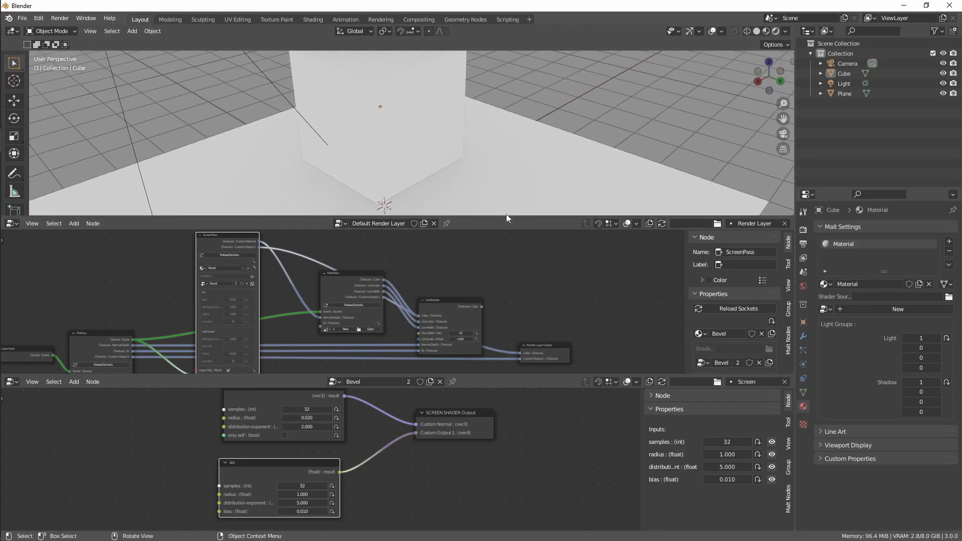
click(506, 215)
drag(506, 216, 506, 261)
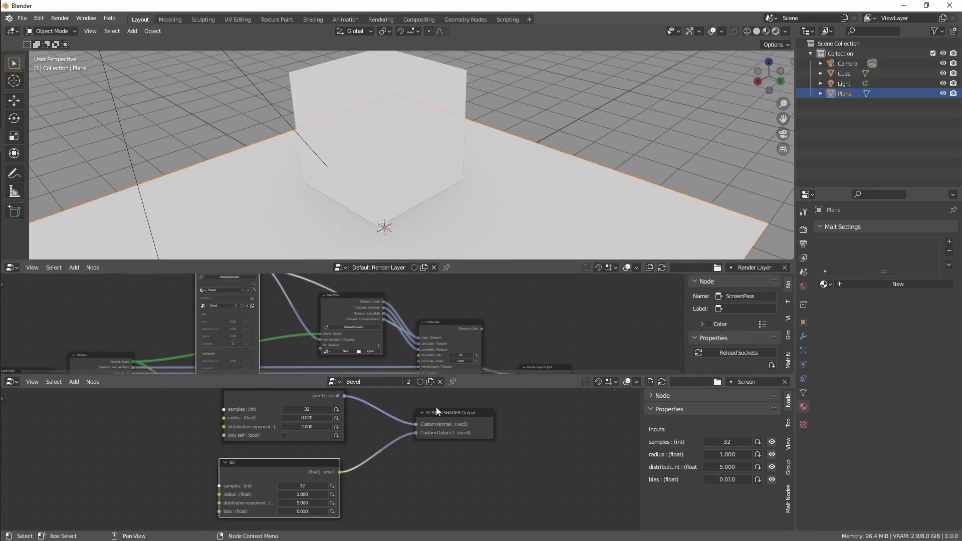
middle_drag(365, 219, 344, 203)
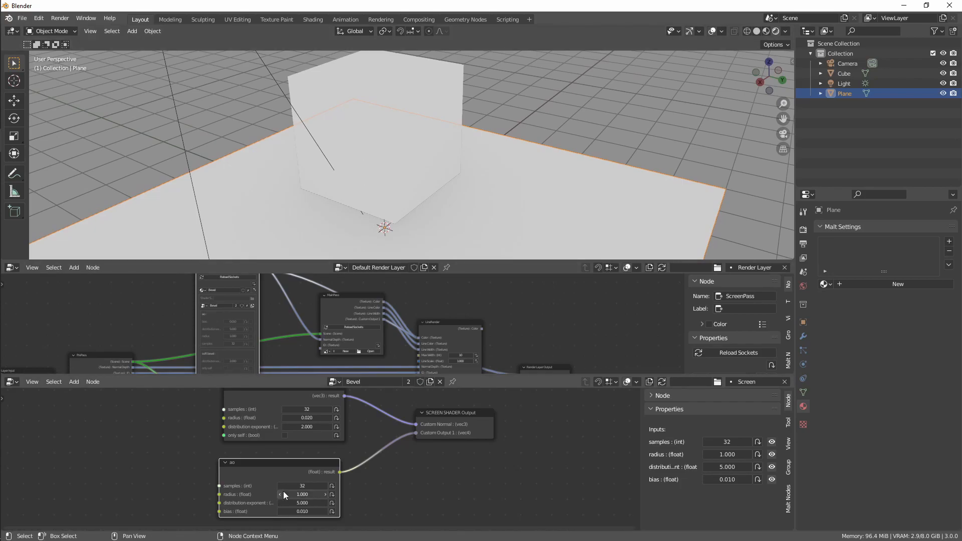
Insert a float pow node between the ao result and Custom Output 1 of the screen shader output.
drag(294, 462, 239, 466)
click(365, 464)
key(shift+a)
mouse_move(365, 465)
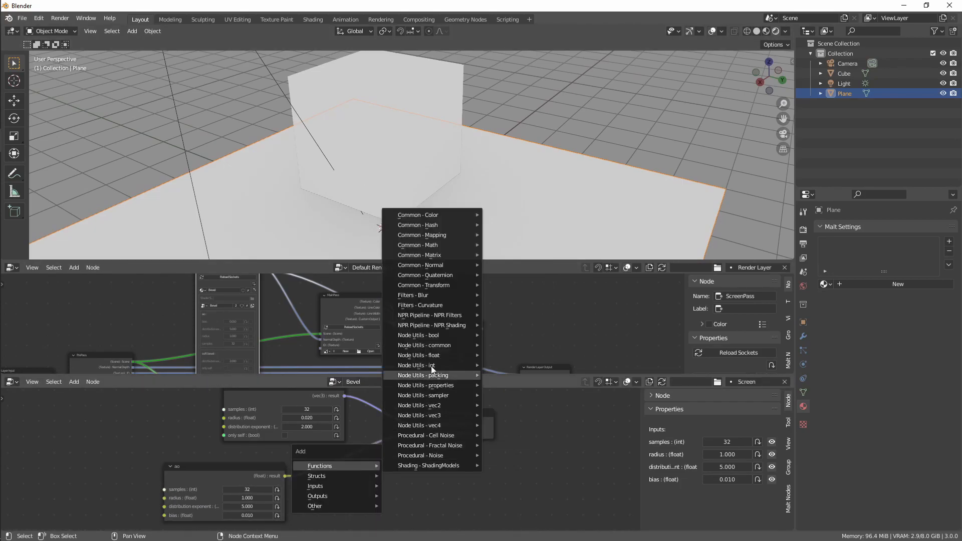
mouse_move(435, 354)
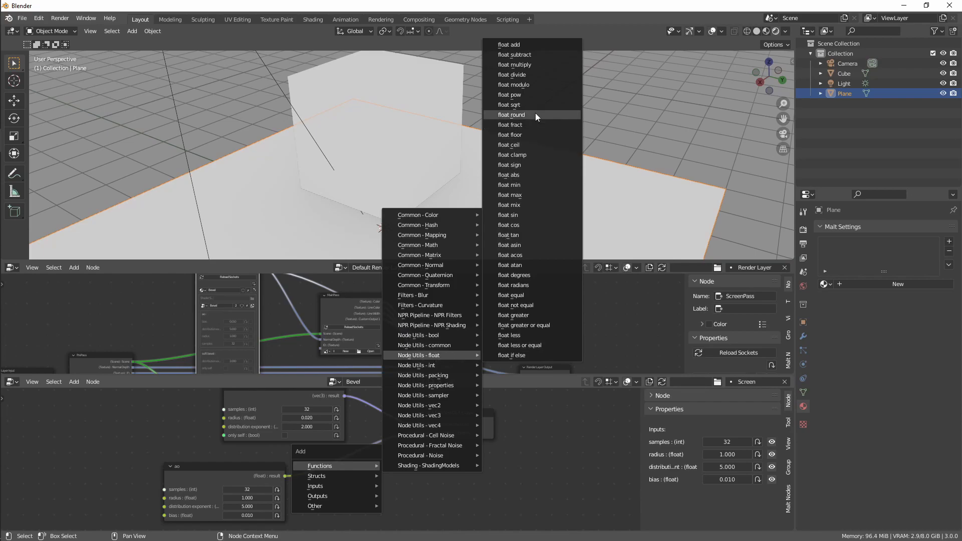
click(526, 95)
click(302, 471)
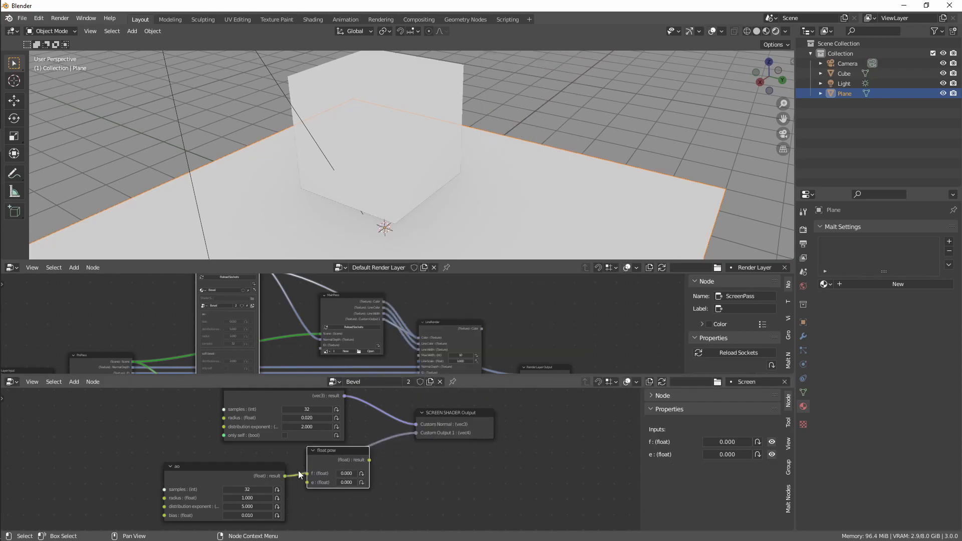
drag(369, 460, 417, 433)
Try an exponent of 5 on the float pow node, check the occlusion, and set the exponent to 2.
click(347, 482)
key(Return)
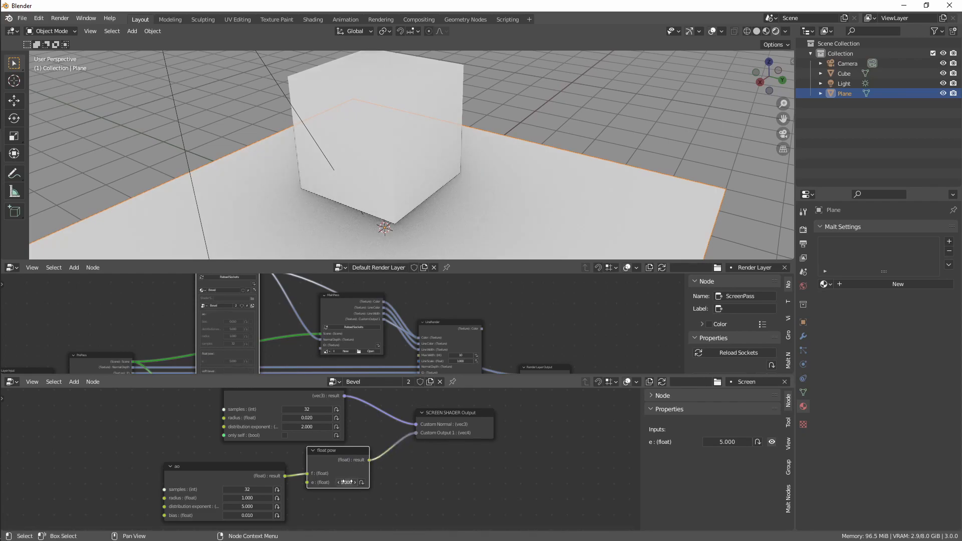
middle_drag(491, 212, 453, 234)
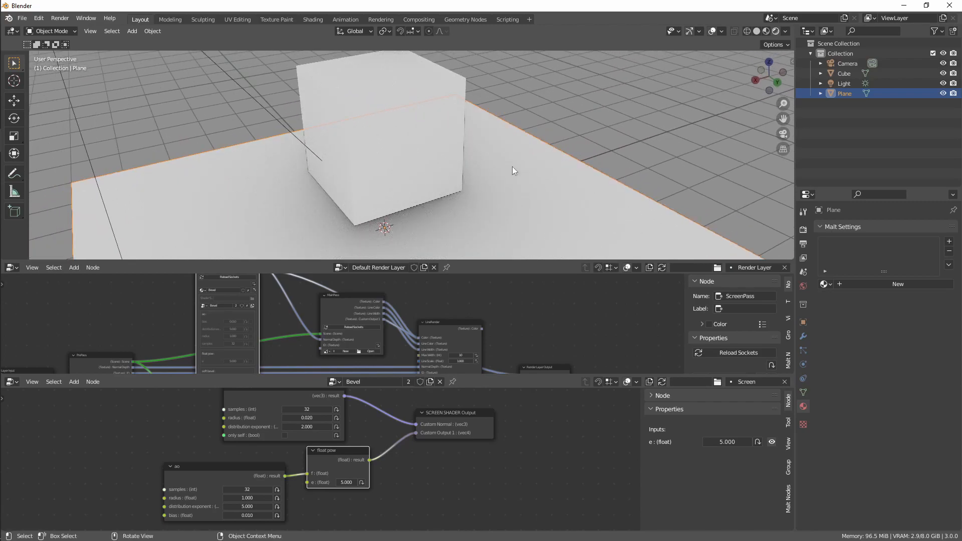
click(348, 481)
text(2)
key(Return)
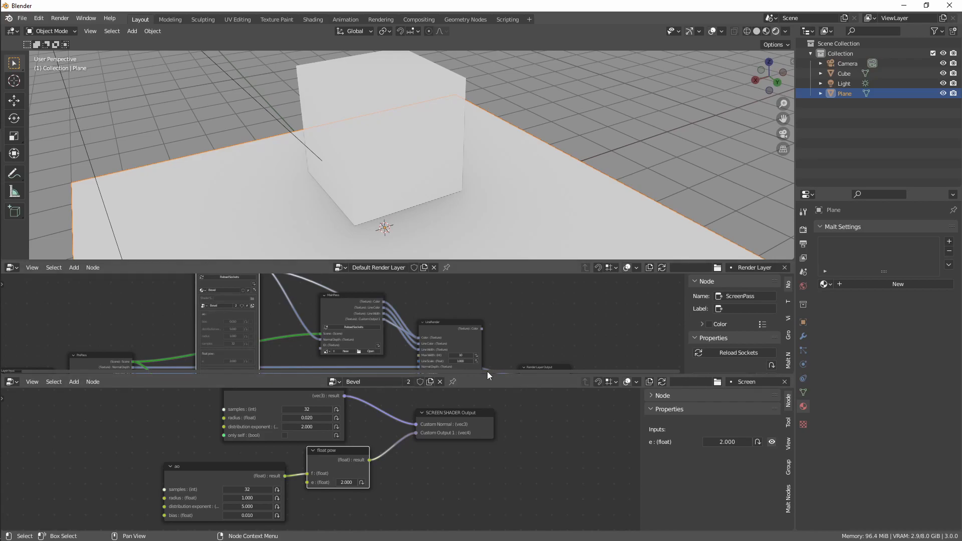
Select the MainPass node in the Default Render Layer tree and switch the Bevel tree's editor to the Default Mesh tree.
drag(491, 380, 491, 457)
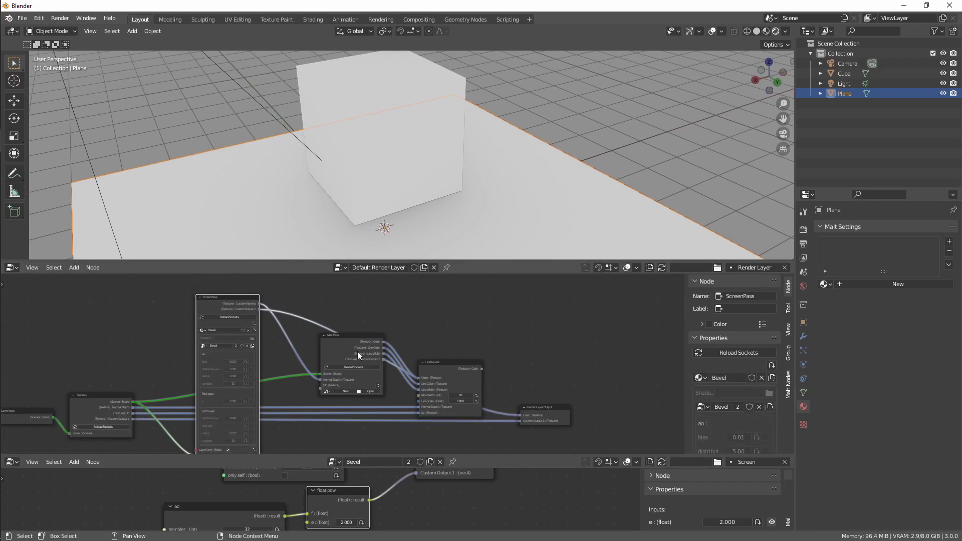
click(354, 347)
scroll(354, 381, up, 1)
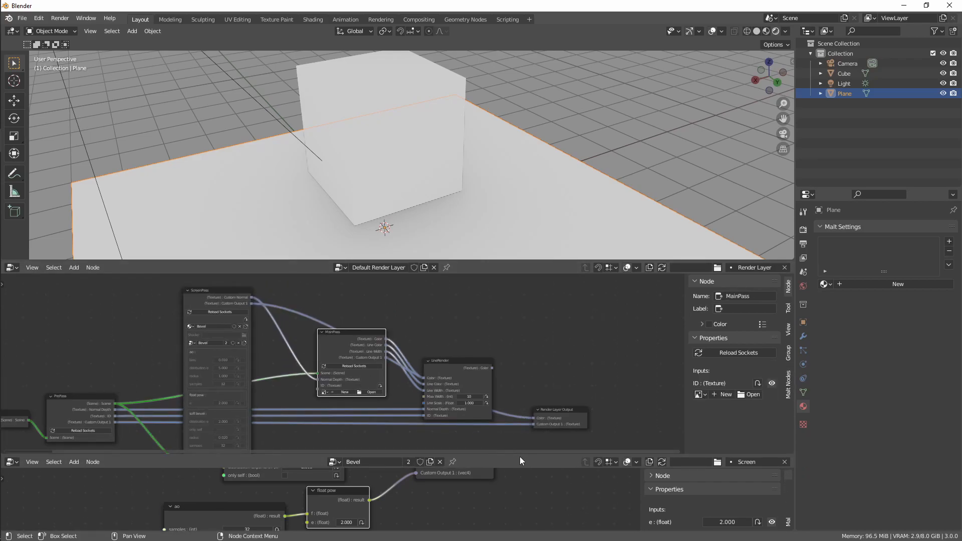
middle_drag(527, 432, 522, 432)
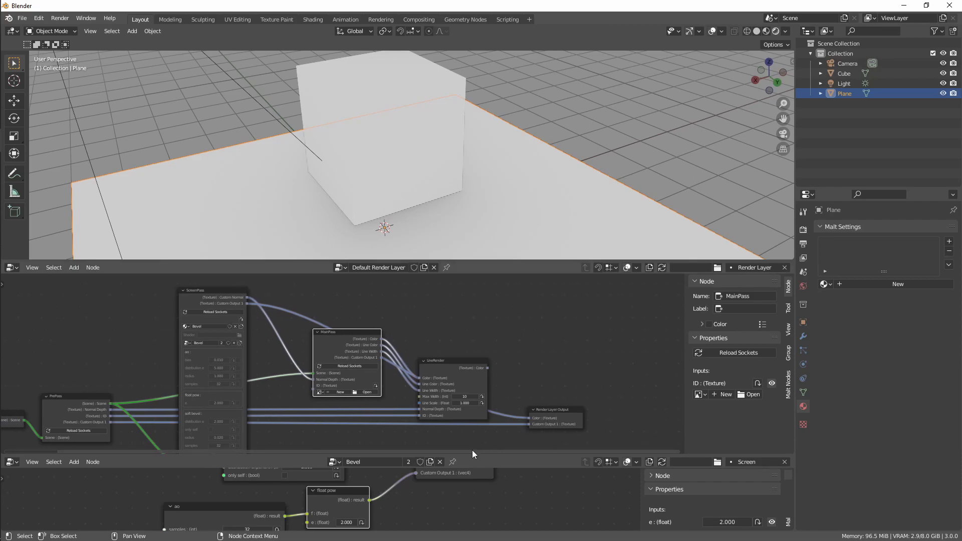
drag(464, 455, 465, 374)
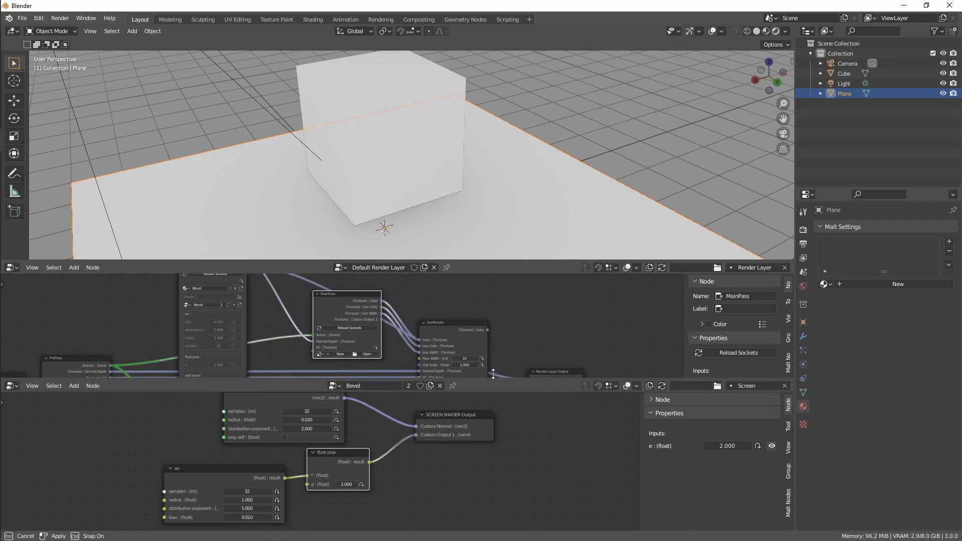
click(335, 379)
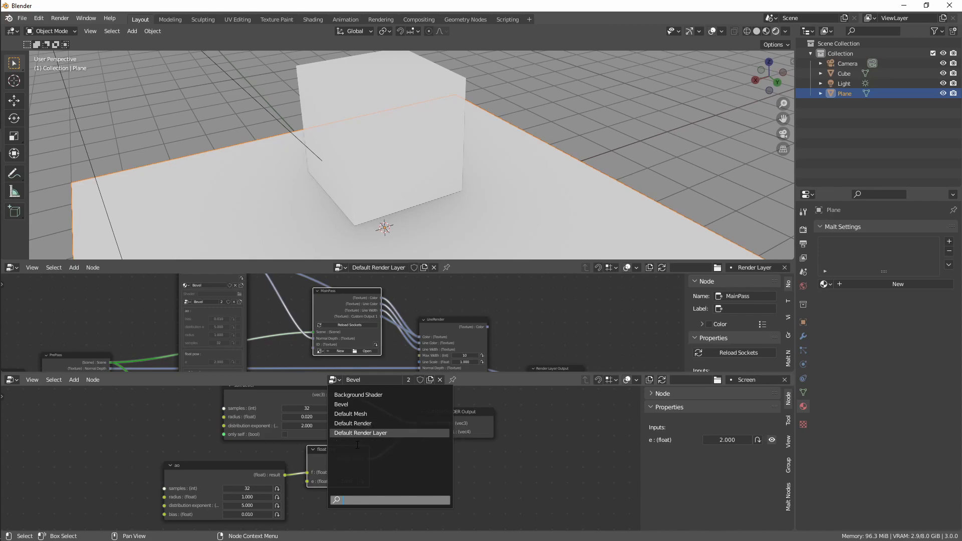
click(351, 414)
middle_drag(244, 446, 346, 432)
click(228, 446)
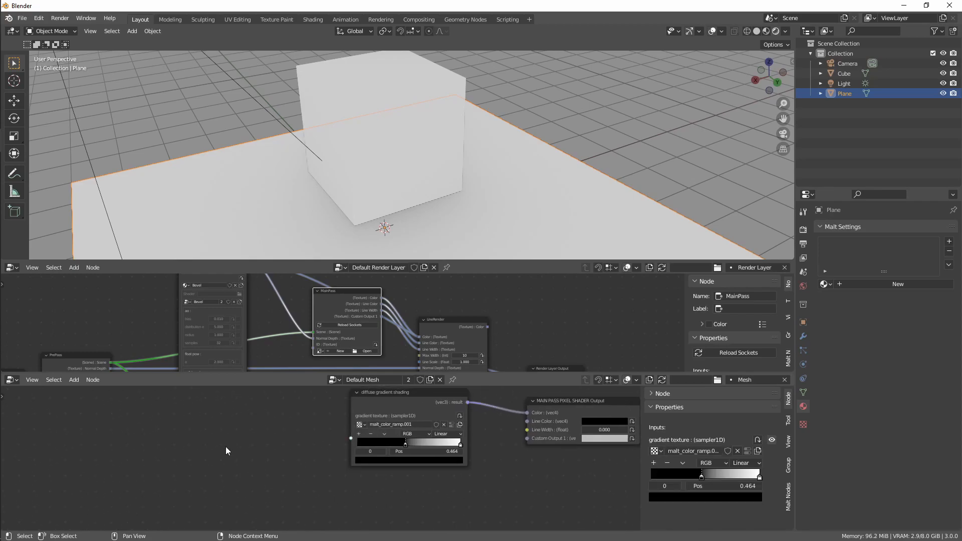
Add a MAIN_PASS_PIXEL_SHADER Input node with a sampler2D custom input named AO and reload the tree.
key(shift+a)
mouse_move(218, 447)
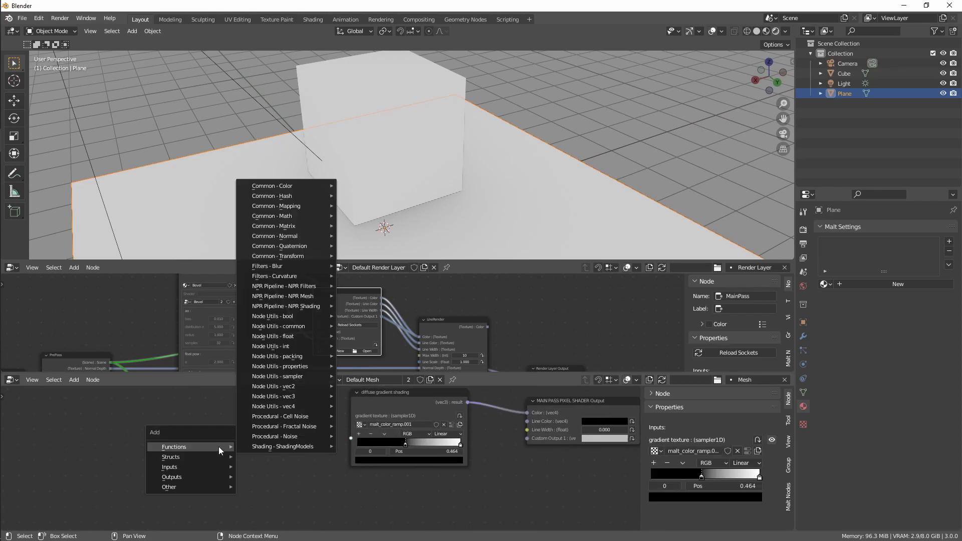
mouse_move(200, 468)
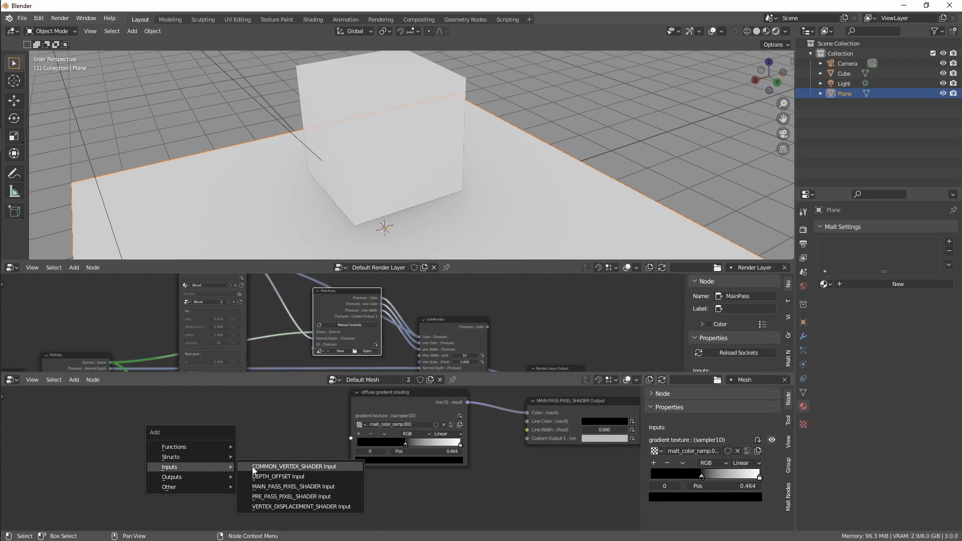
click(286, 491)
click(240, 441)
click(772, 435)
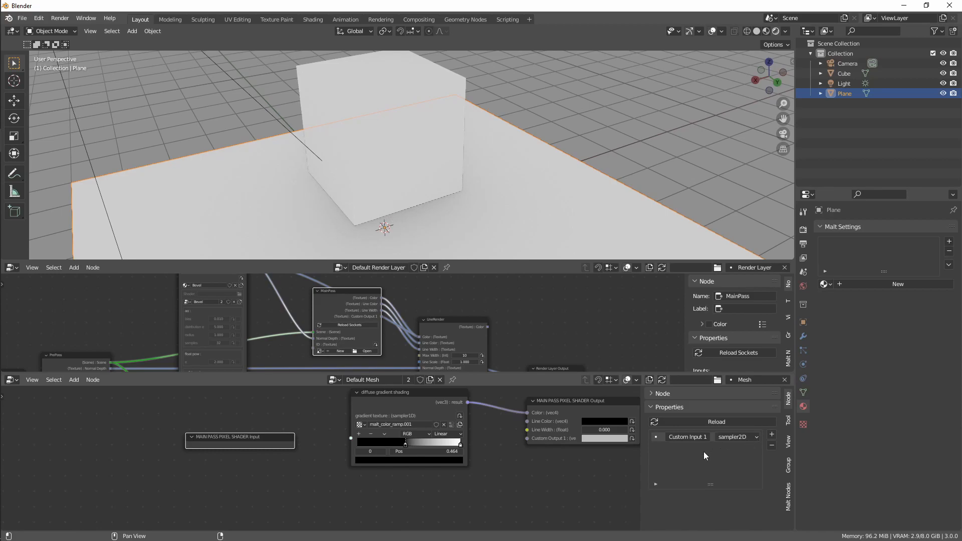
double_click(692, 437)
text(AO)
click(730, 421)
Move the diffuse gradient shading and pixel shader input nodes away from the output node to make room.
click(398, 394)
scroll(394, 411, down, 2)
drag(375, 407, 280, 404)
drag(241, 467, 226, 479)
Add a vec4 multiply node in front of the pixel shader output and move the pixel shader input node farther from it.
key(shift+a)
mouse_move(402, 463)
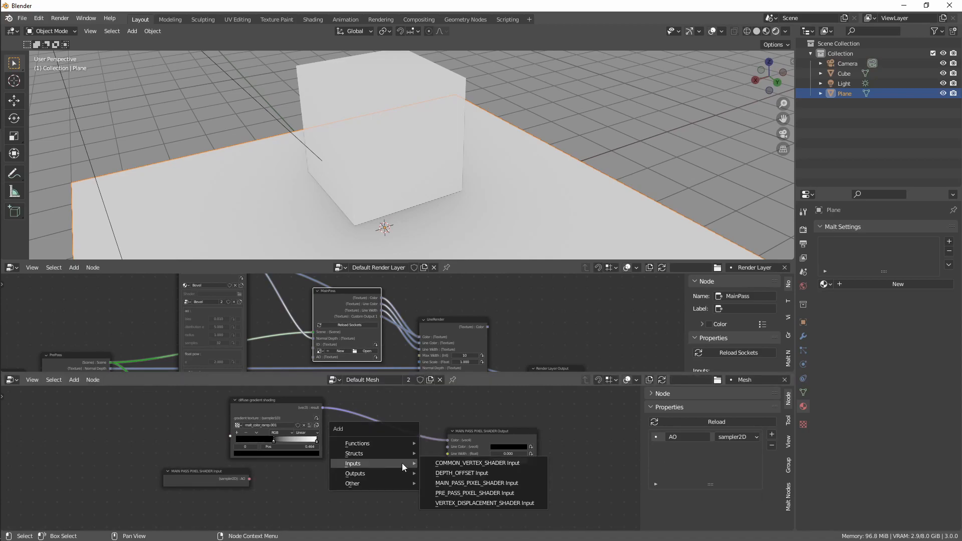
mouse_move(396, 440)
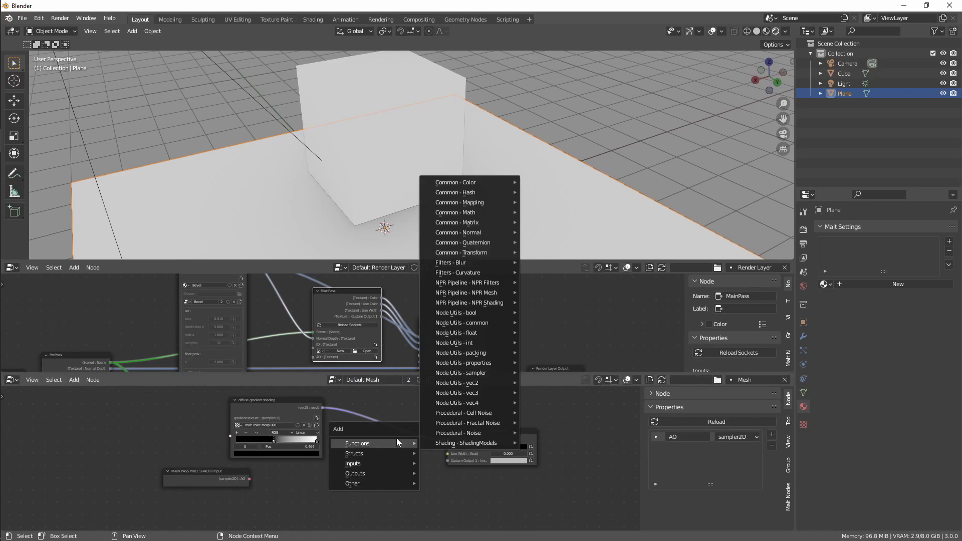
mouse_move(475, 402)
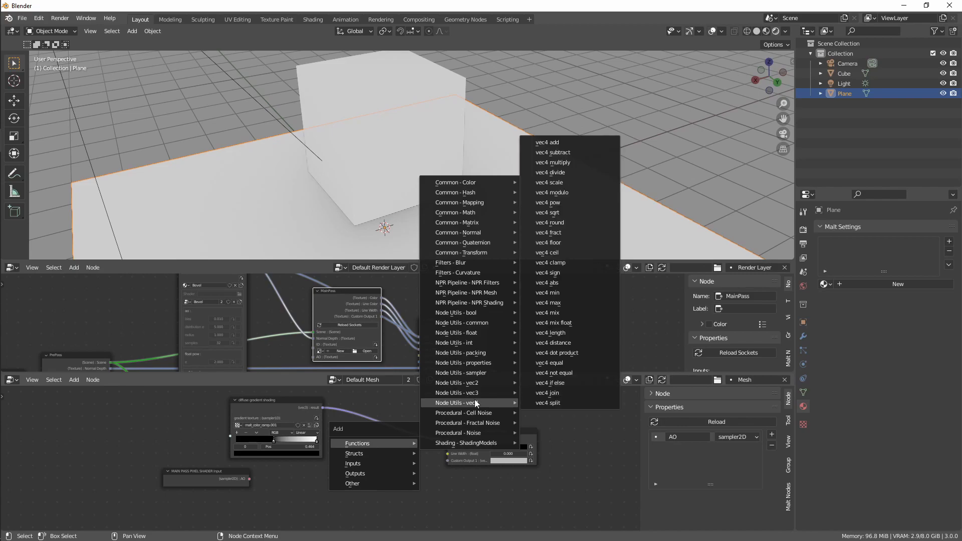
click(560, 164)
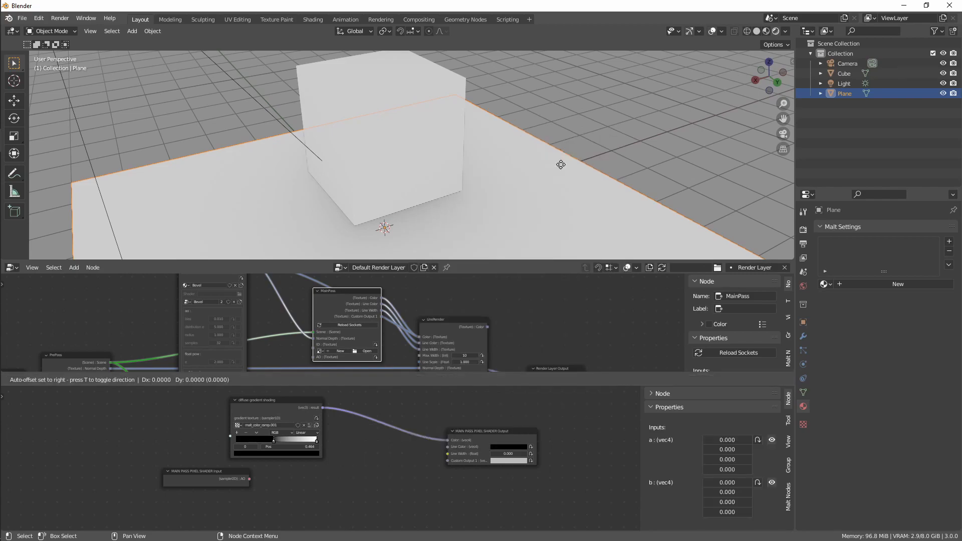
click(353, 433)
scroll(320, 432, up, 1)
middle_drag(282, 482, 273, 462)
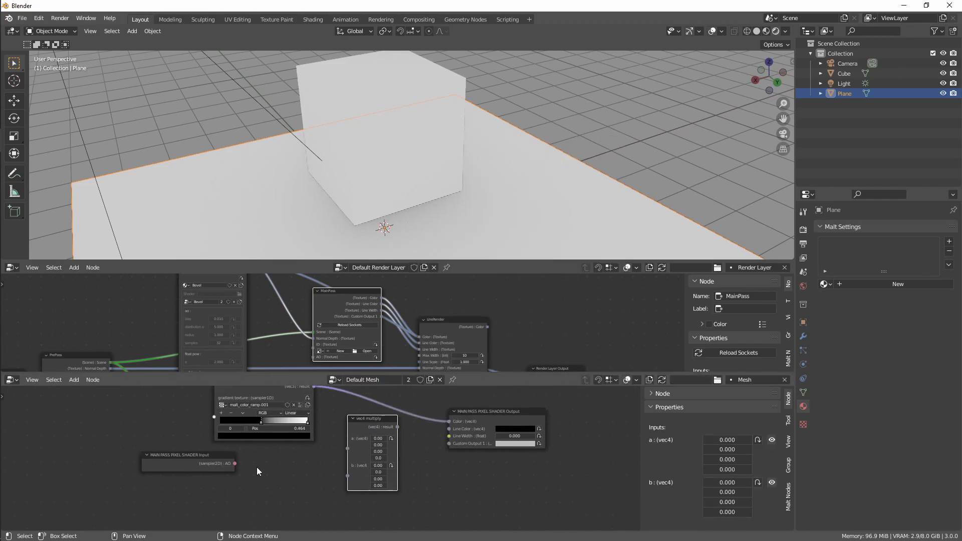
drag(228, 456, 199, 459)
scroll(239, 468, up, 1)
middle_drag(246, 465, 234, 463)
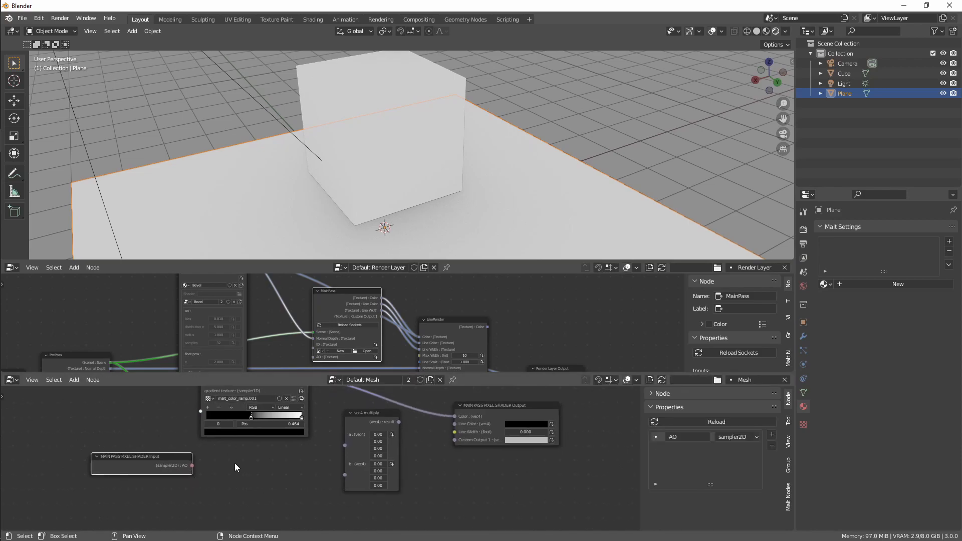
key(shift+a)
mouse_move(236, 466)
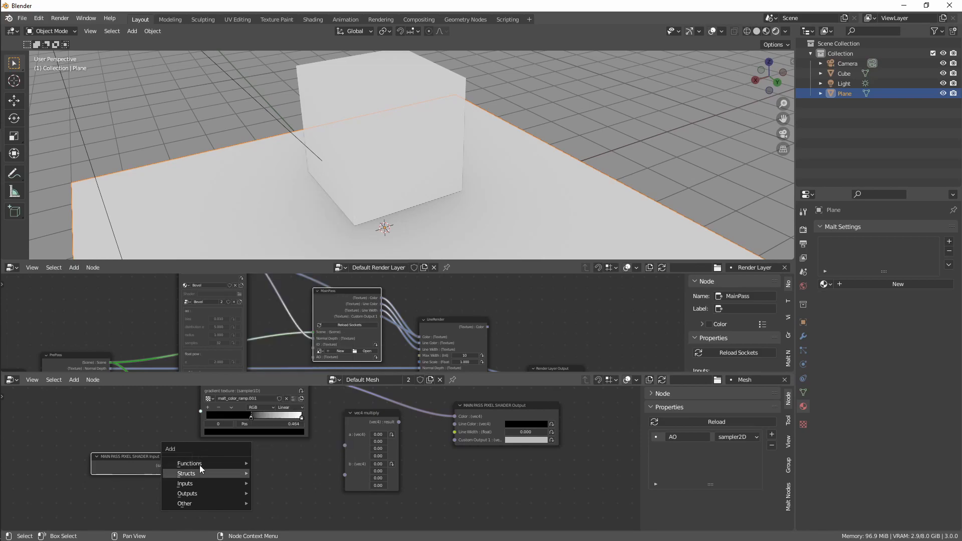
mouse_move(205, 461)
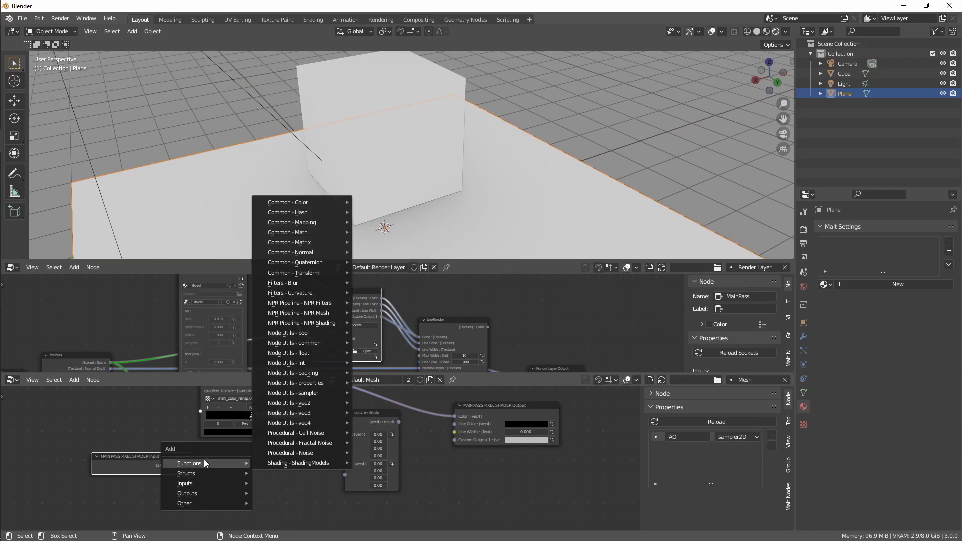
key(Escape)
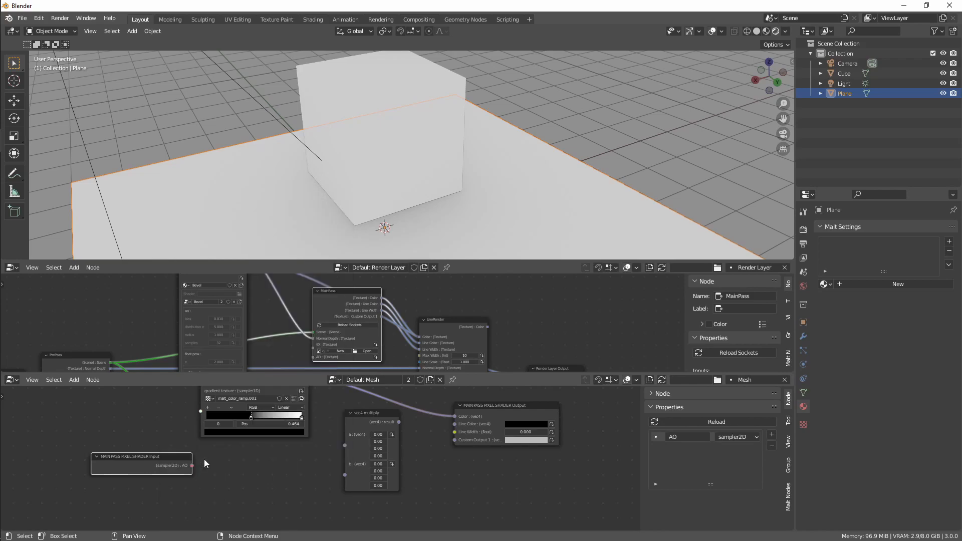
Add a sampler2D sample node and connect the pixel shader input's AO output to its t input.
key(F3)
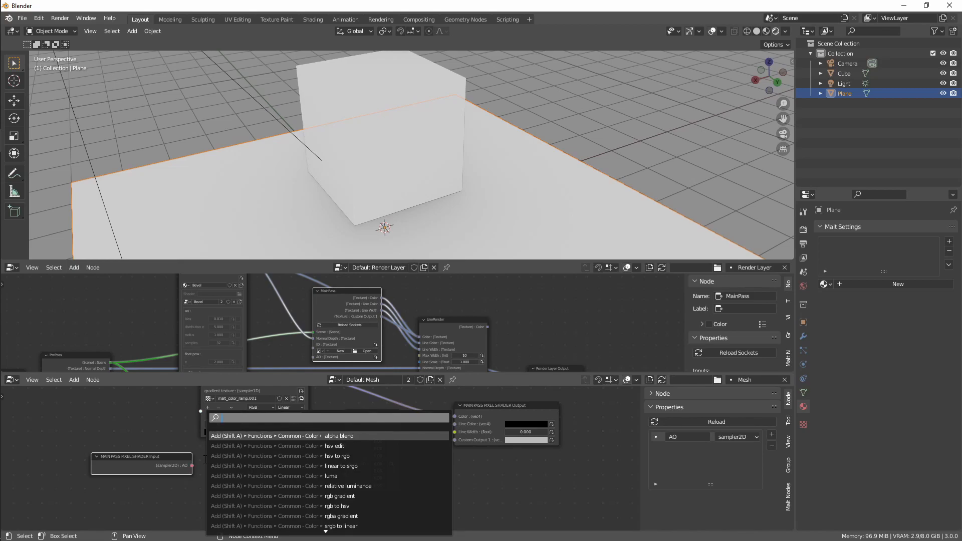
text(sampl)
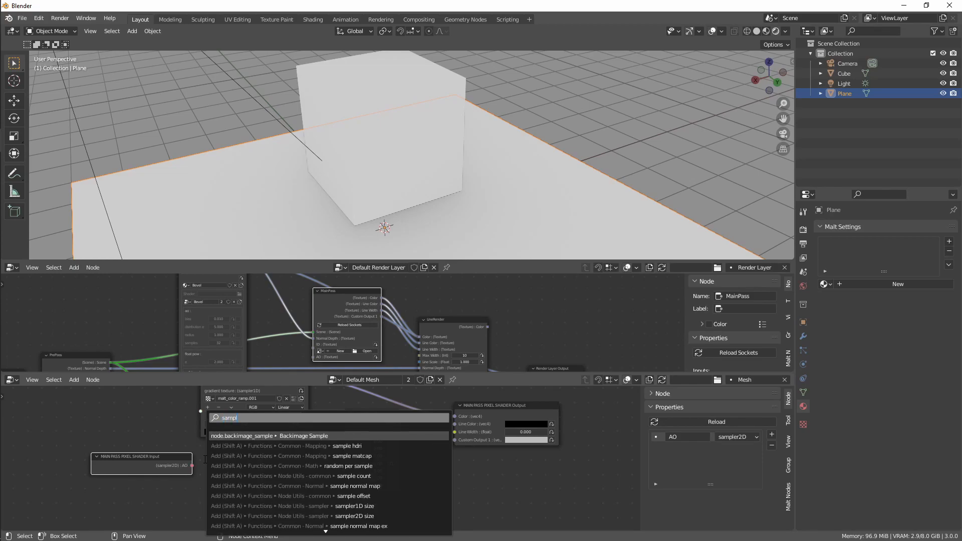
text(er2d)
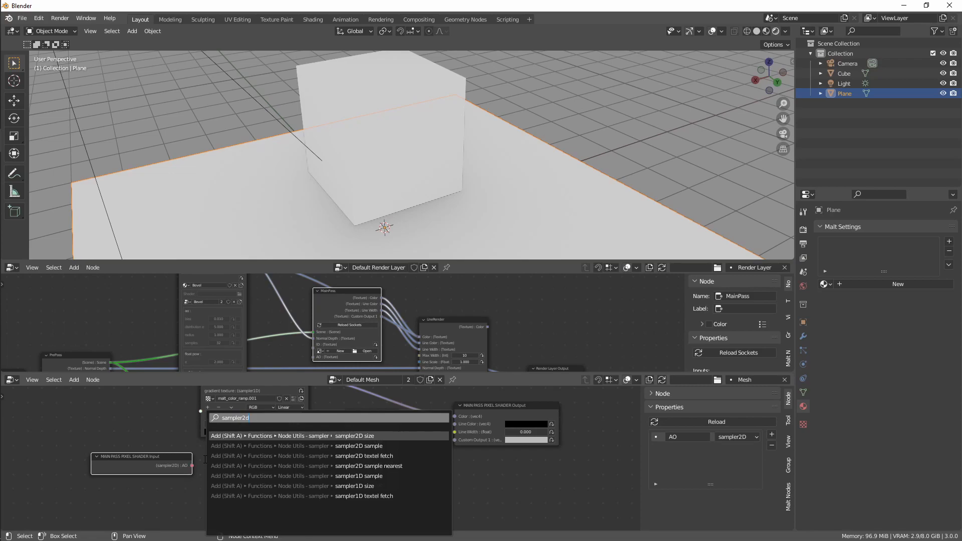
key(Down)
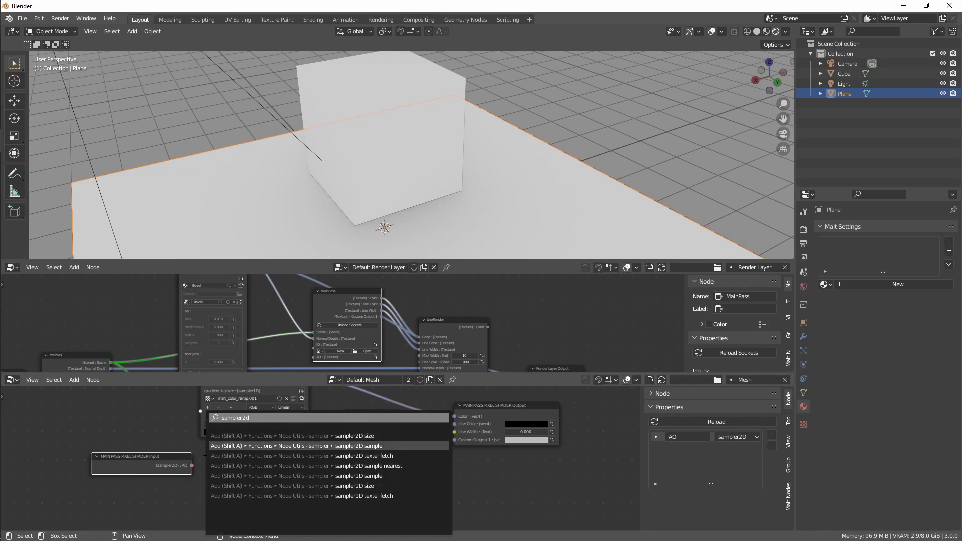
key(Return)
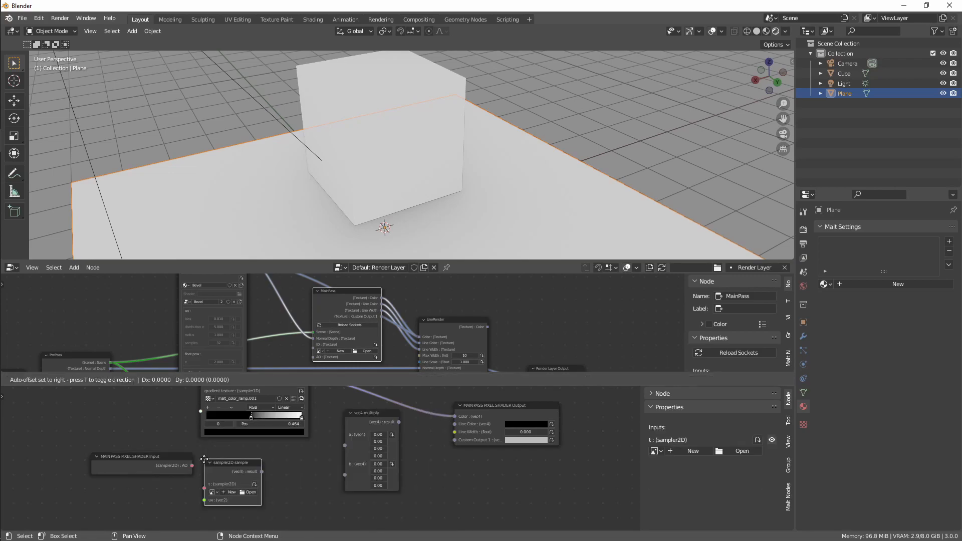
click(238, 458)
drag(192, 465, 264, 486)
middle_drag(328, 463, 297, 467)
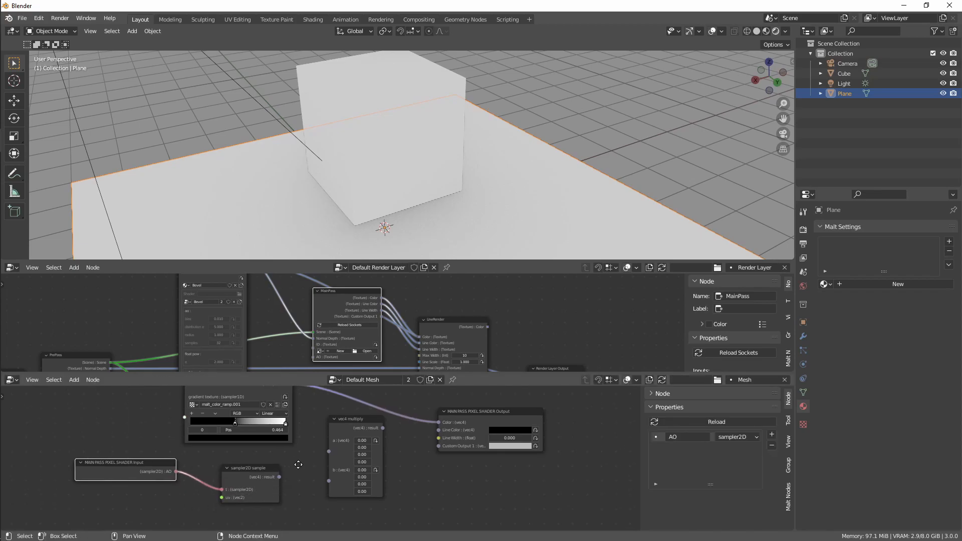
In the Default Render Layer tree, connect the ScreenPass Custom Output 1 to the MainPass AO input.
scroll(299, 463, down, 1)
mouse_move(285, 349)
middle_down()
mouse_move(303, 335)
mouse_move(294, 365)
mouse_move(294, 352)
middle_up()
scroll(302, 335, down, 2)
scroll(271, 312, down, 1)
click(262, 283)
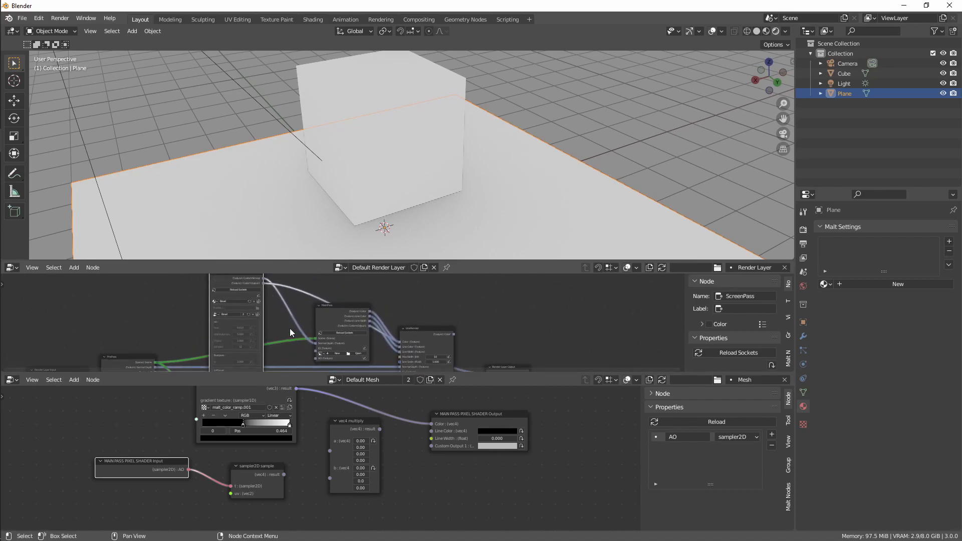
drag(265, 284, 316, 332)
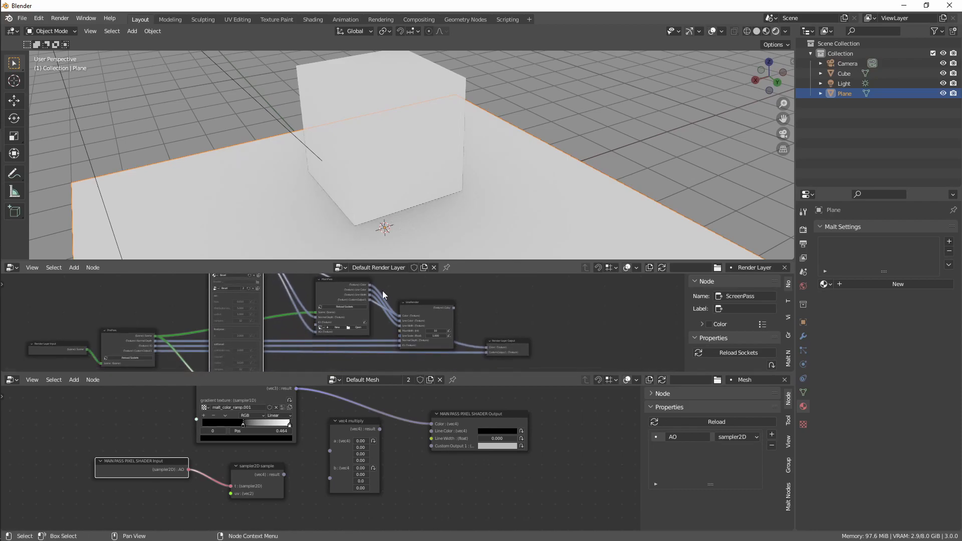
Give the render layer editor more height and connect the sampler2D sample result to the pixel shader output's Color.
drag(507, 261, 507, 199)
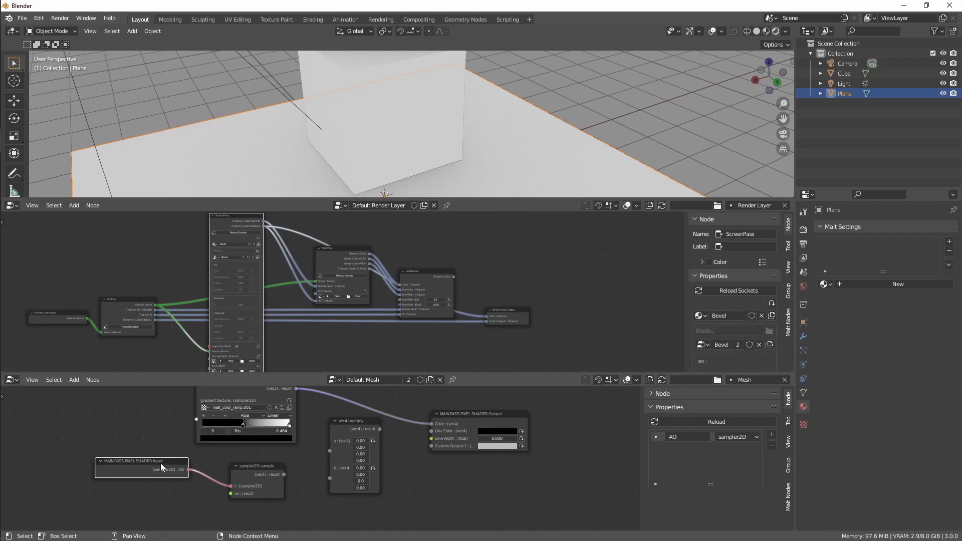
drag(177, 463, 184, 466)
middle_drag(297, 456, 279, 476)
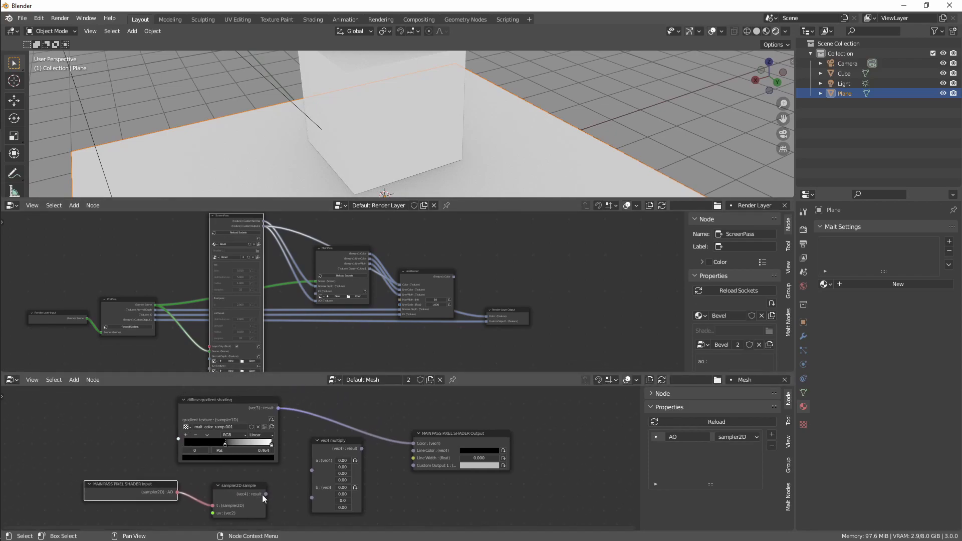
drag(267, 494, 414, 445)
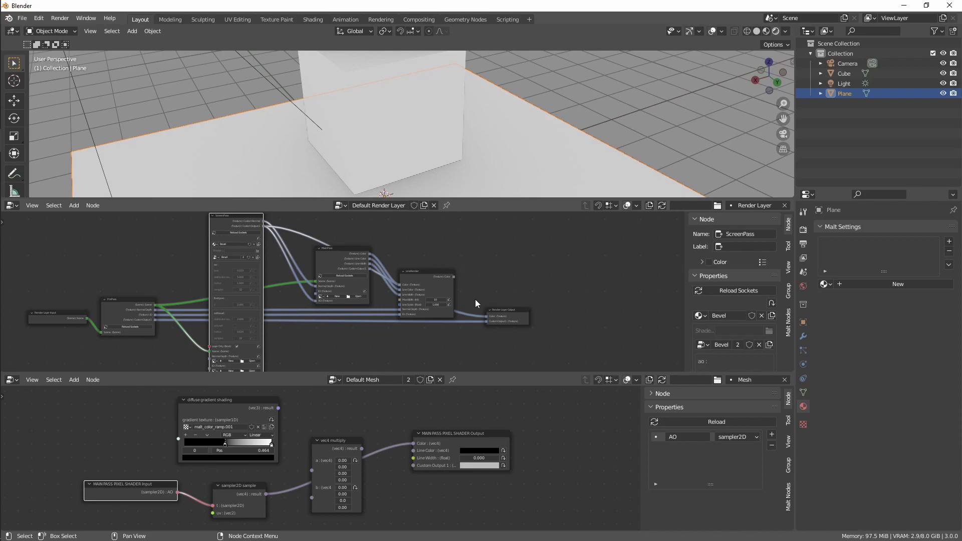
Connect the LineRender node's Color output to the Color input of the Render Layer Output.
scroll(481, 308, up, 2)
drag(446, 268, 486, 319)
scroll(469, 125, down, 2)
middle_drag(460, 156, 410, 159)
middle_drag(256, 489, 339, 449)
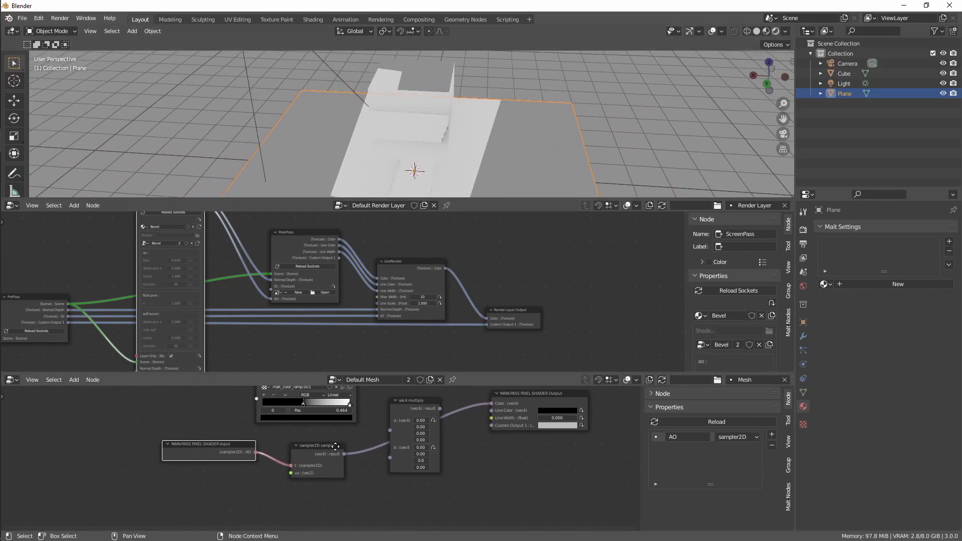
Shift the sampler2D sample node slightly and add a screen uv node below the pixel shader input node.
drag(316, 451, 321, 457)
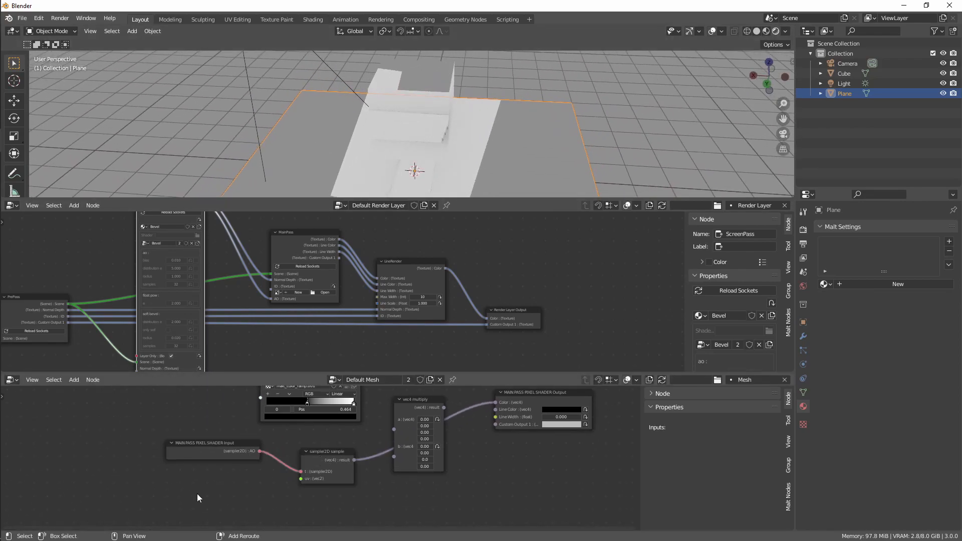
key(shift+a)
mouse_move(181, 495)
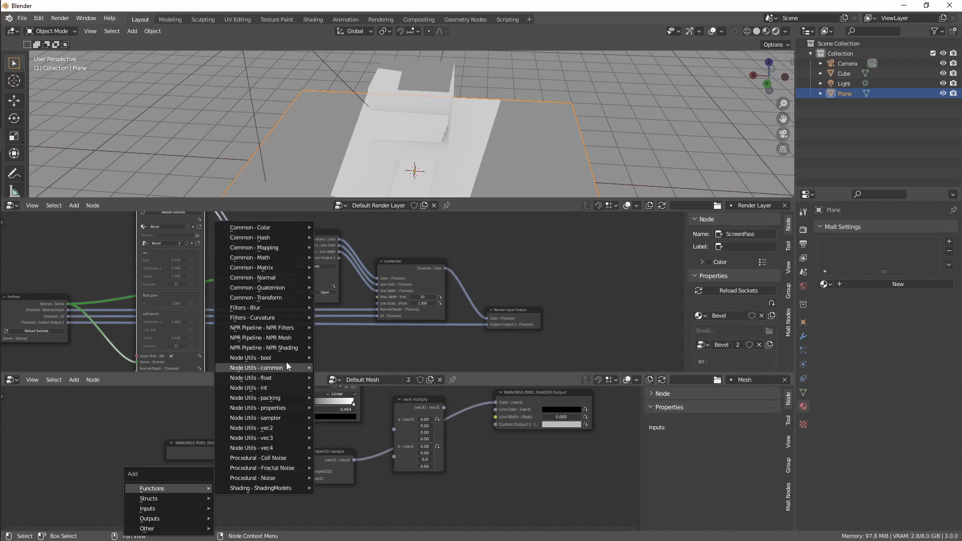
mouse_move(287, 299)
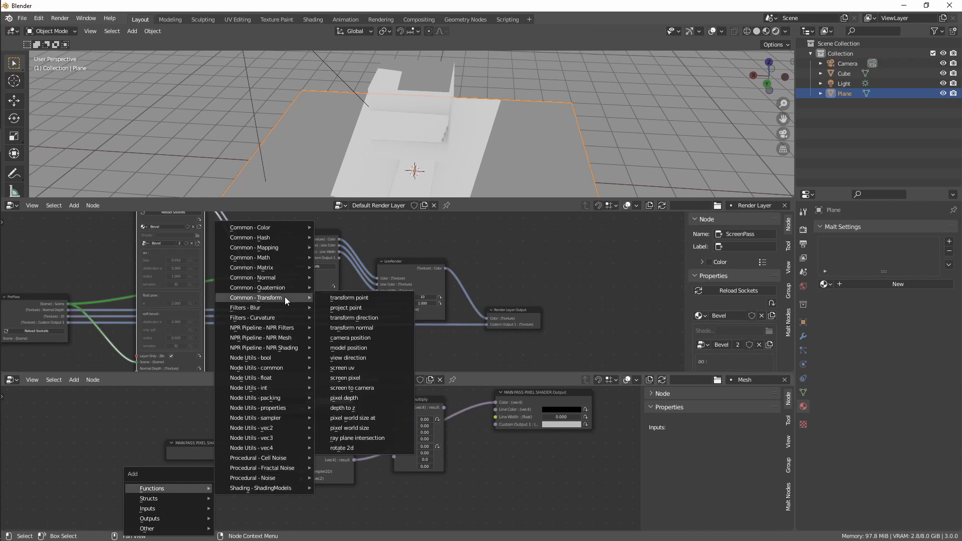
click(345, 368)
click(223, 491)
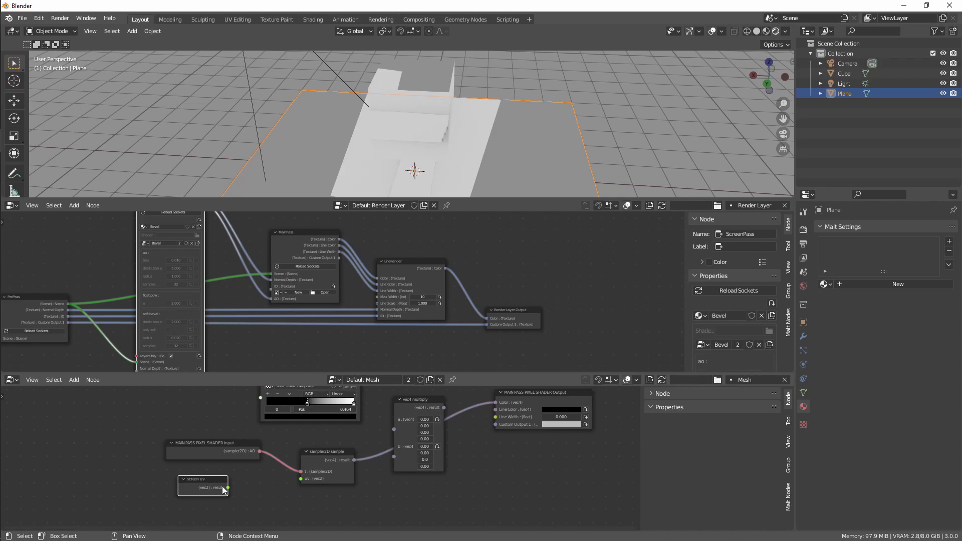
Connect the screen uv result to the uv input of the sampler2D sample node and tidy the screen uv node's position.
key(F3)
key(Return)
click(280, 479)
scroll(280, 479, up, 2)
middle_drag(280, 479, 237, 489)
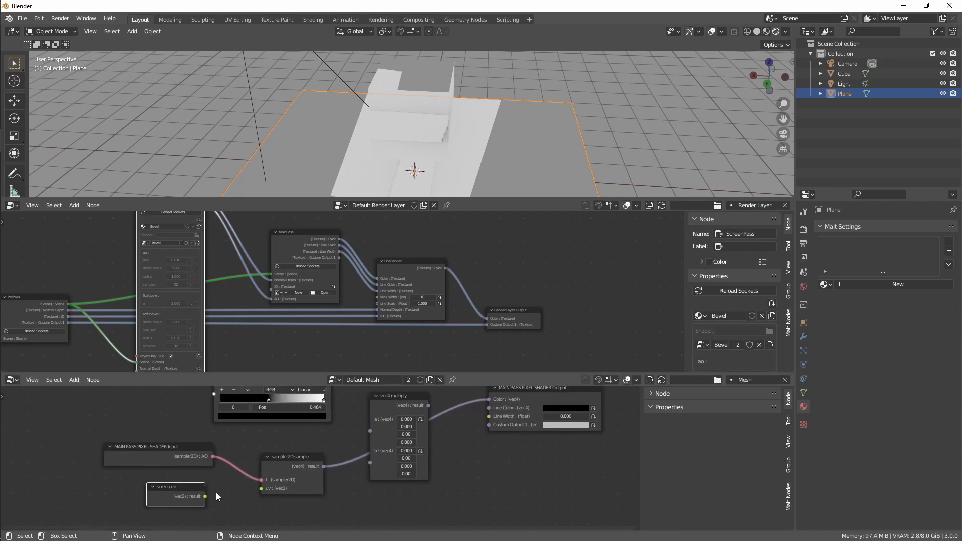
drag(206, 497, 262, 489)
drag(178, 494, 187, 494)
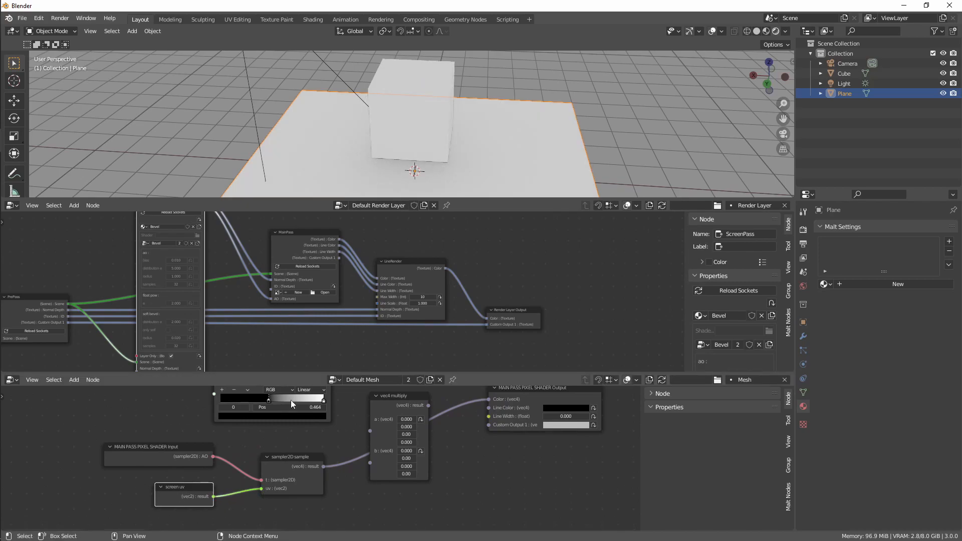
middle_drag(429, 94, 450, 132)
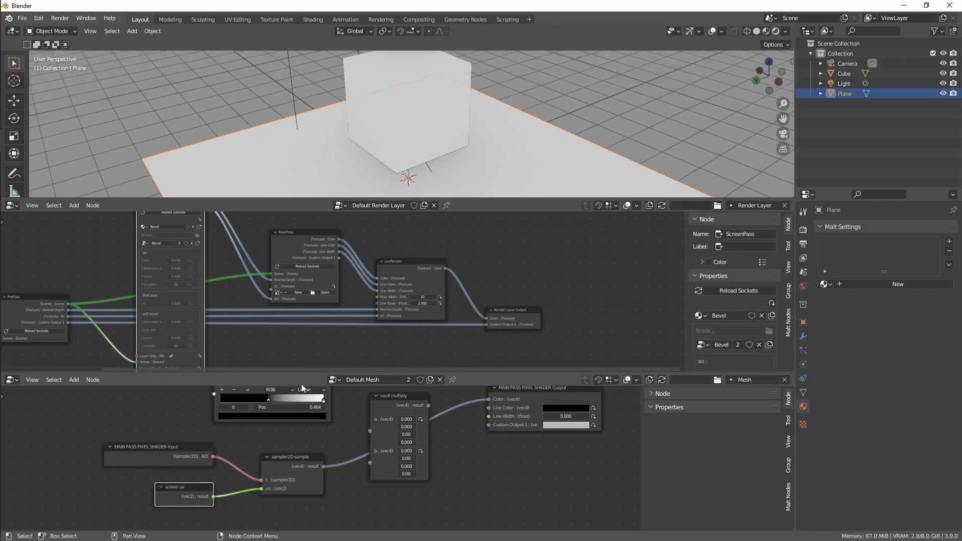
key(shift+a)
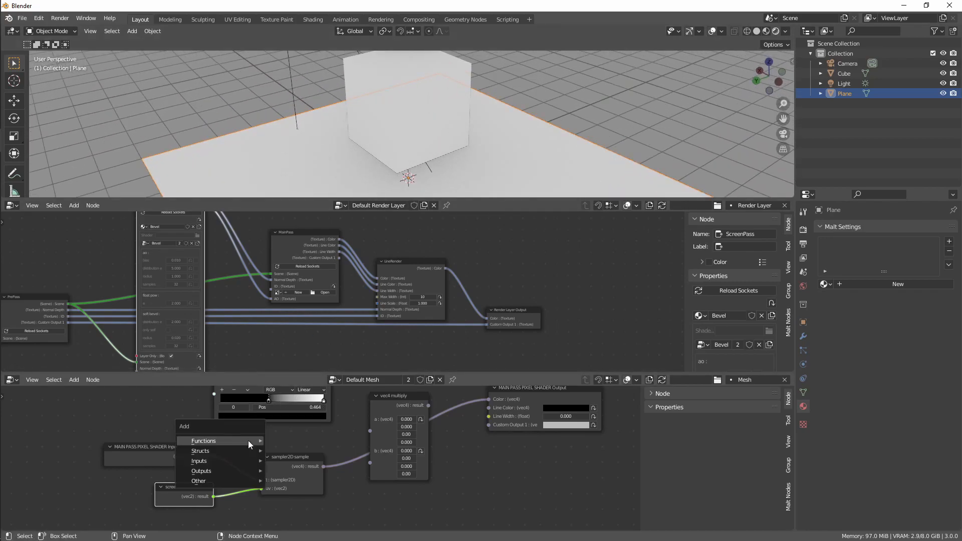
mouse_move(248, 440)
mouse_move(284, 441)
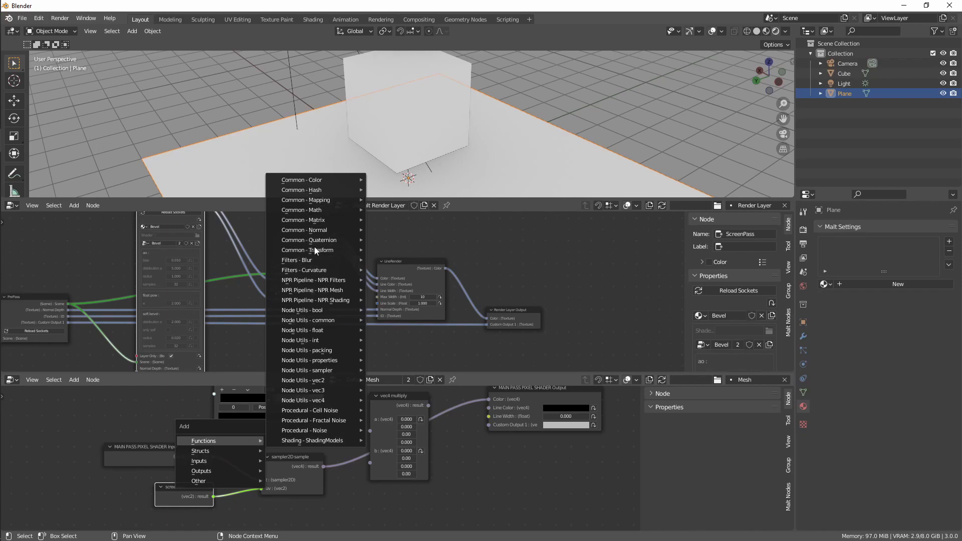
mouse_move(326, 198)
mouse_move(323, 371)
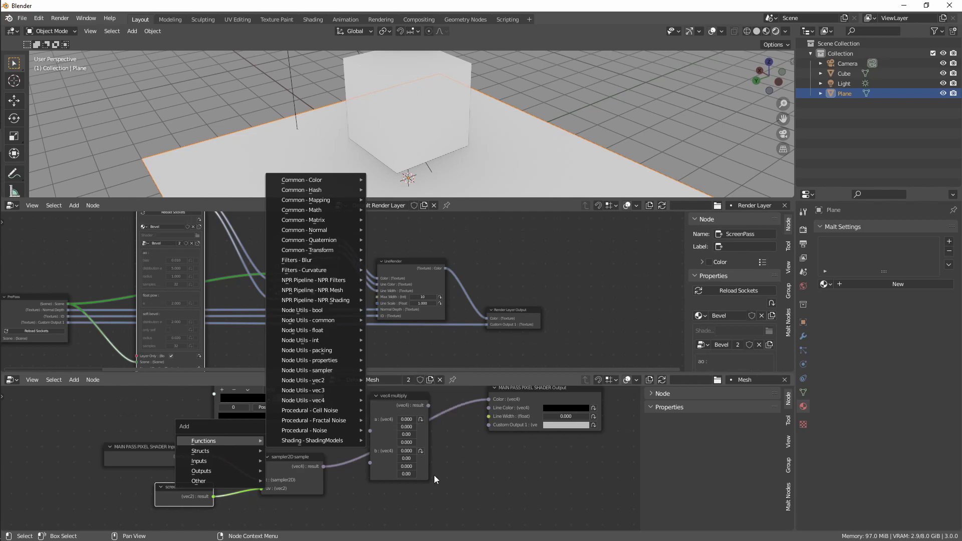
click(384, 510)
Multiply the diffuse gradient shading by the sampled AO through the vec4 multiply node and connect its result to the output's Color.
scroll(377, 502, down, 2)
middle_drag(377, 500, 358, 510)
middle_drag(324, 432, 293, 447)
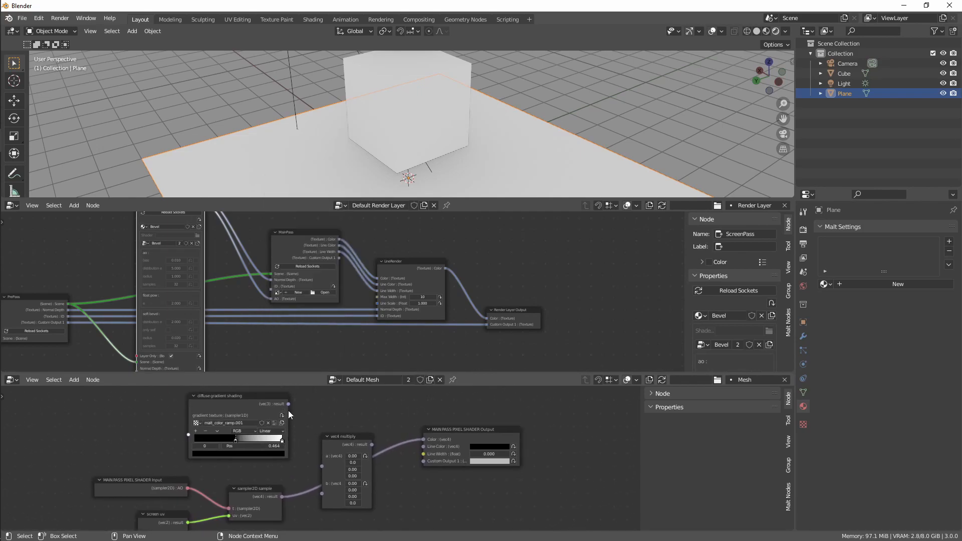
mouse_move(289, 405)
mouse_down()
mouse_move(331, 470)
mouse_move(323, 466)
mouse_up()
drag(282, 497, 330, 472)
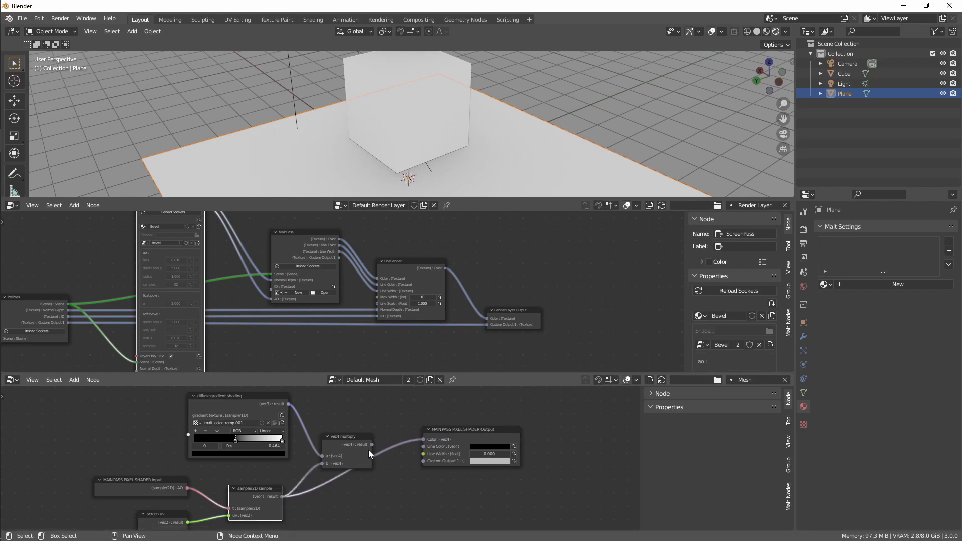
drag(371, 445, 424, 440)
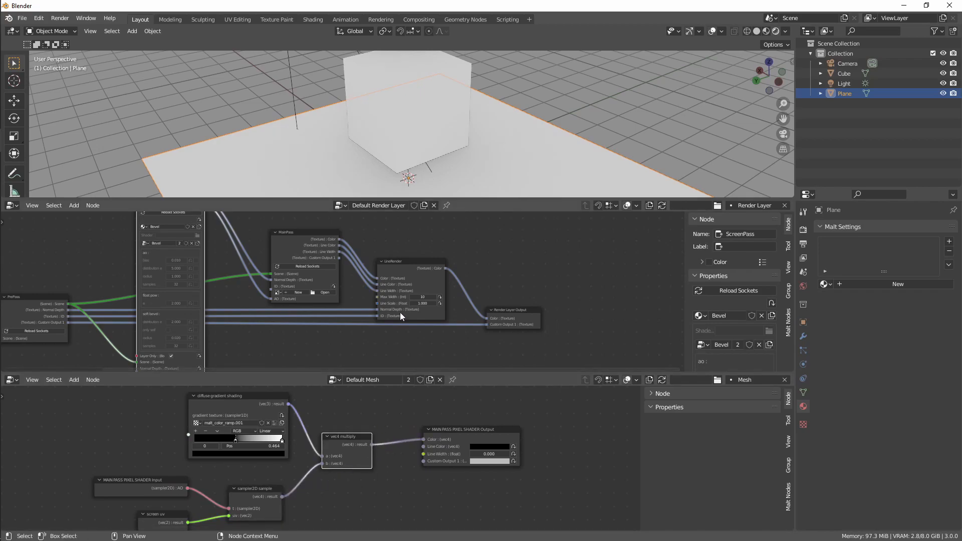
mouse_move(441, 153)
middle_down()
mouse_move(454, 130)
mouse_move(431, 139)
mouse_move(440, 144)
middle_up()
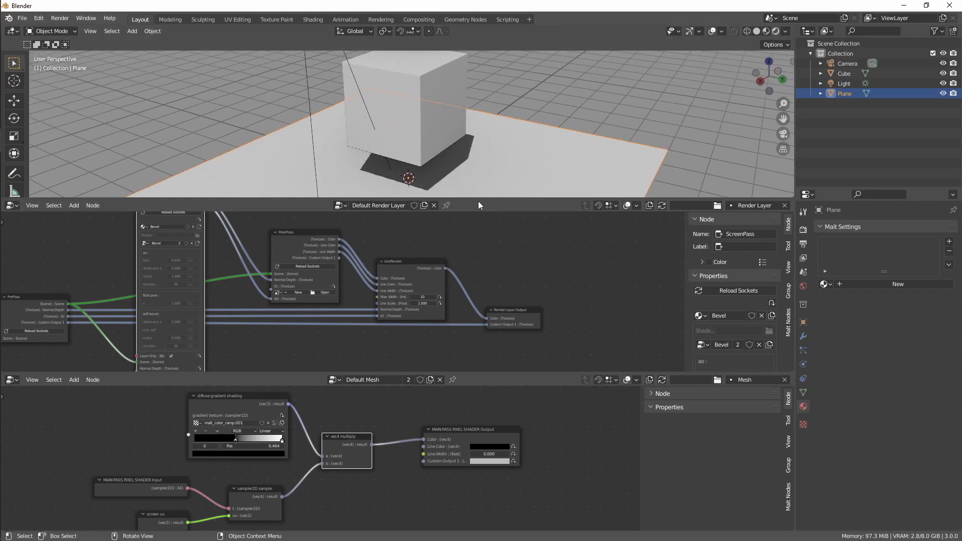
Give the render layer editor more height and move the LineRender and Render Layer Output nodes farther from MainPass.
drag(504, 371, 494, 407)
scroll(410, 365, down, 1)
middle_drag(403, 363, 461, 344)
middle_drag(374, 334, 332, 350)
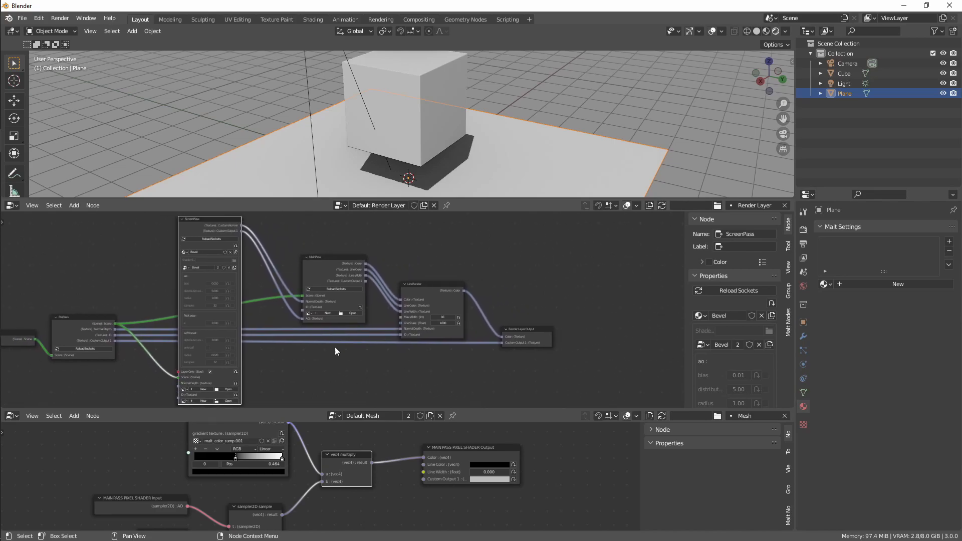
drag(409, 372, 569, 278)
drag(444, 290, 528, 294)
click(444, 261)
key(shift+a)
mouse_move(431, 253)
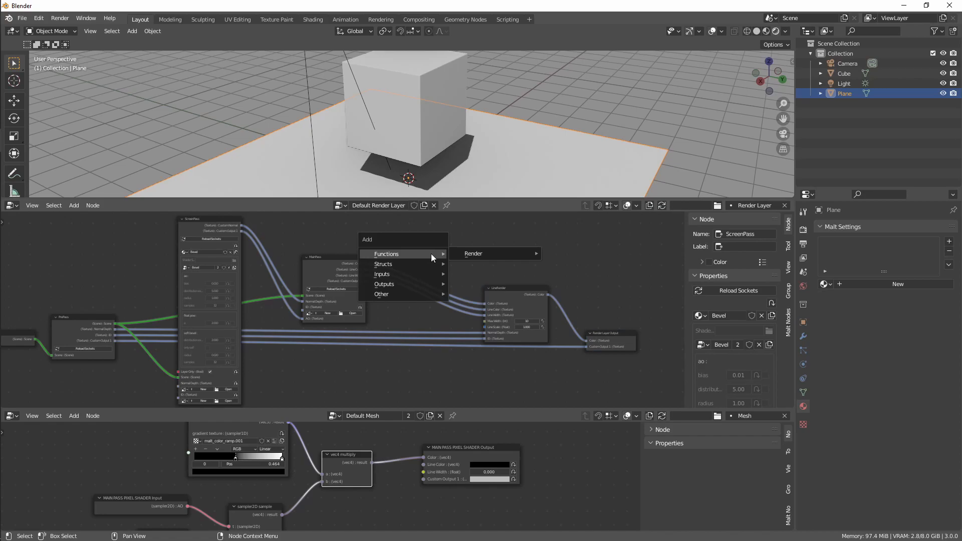
mouse_move(468, 254)
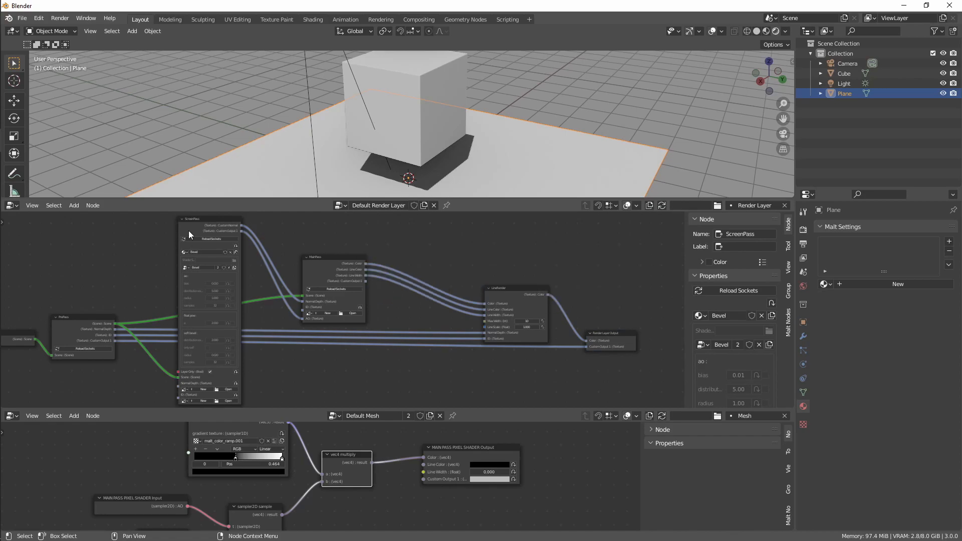
scroll(194, 307, up, 2)
scroll(194, 307, down, 2)
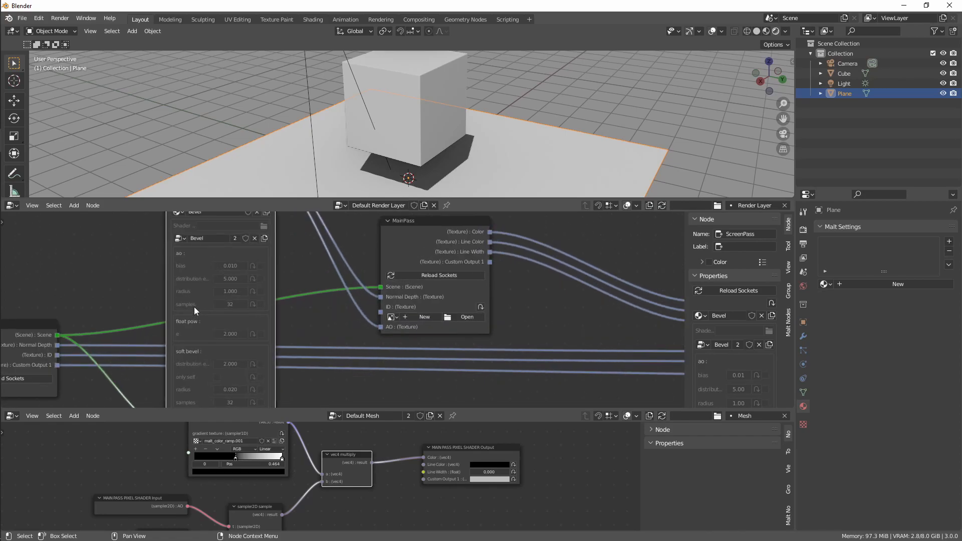
scroll(264, 369, down, 1)
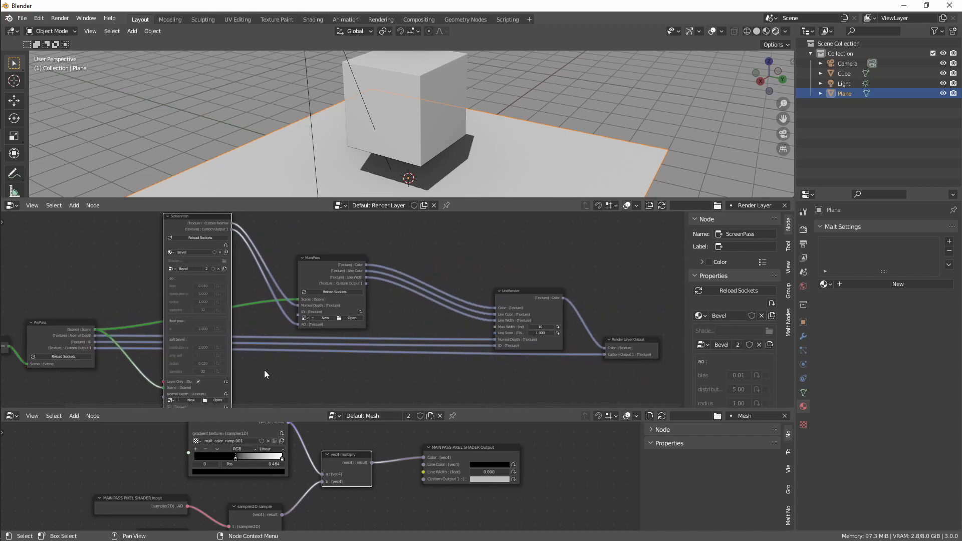
Switch the Default Mesh tree's editor to the Bevel tree and give that editor more height.
click(334, 417)
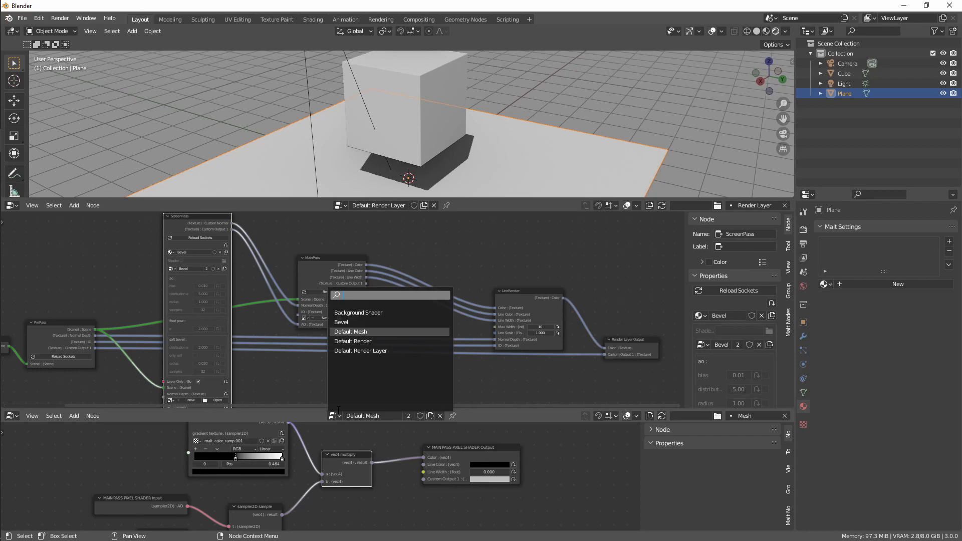
click(343, 322)
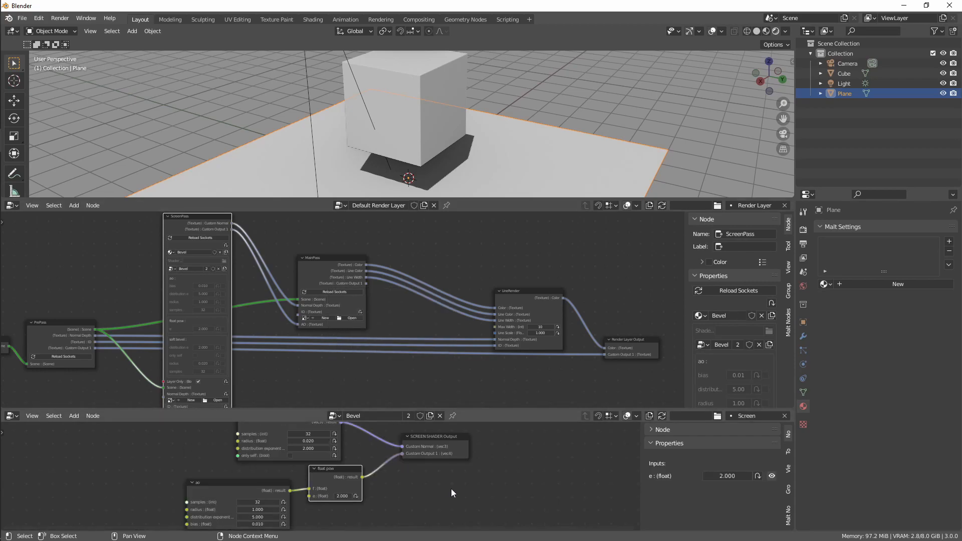
middle_drag(450, 489, 410, 491)
drag(473, 408, 387, 363)
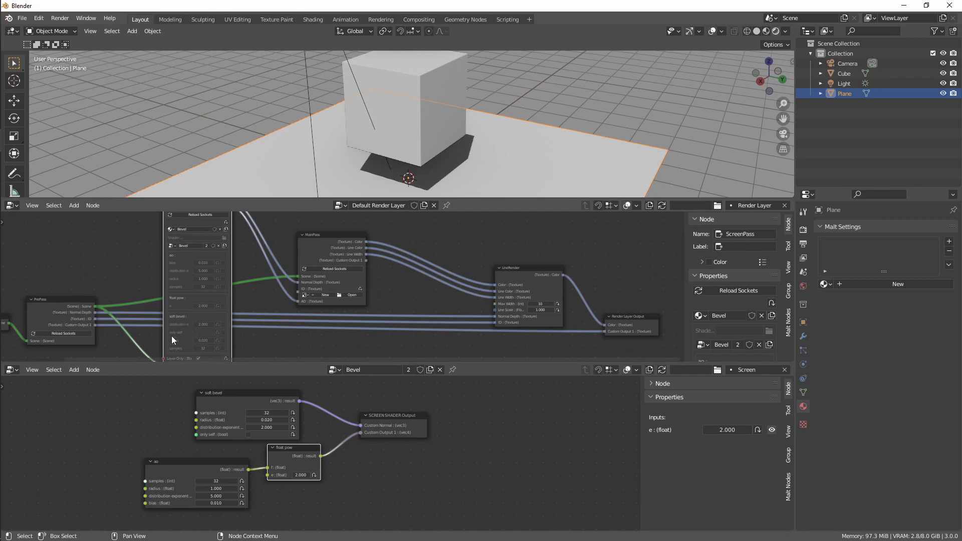
Move the soft bevel node away from the shader output and hide its samples, radius, distribution exponent and only self parameters.
click(235, 399)
drag(243, 397, 201, 396)
click(772, 430)
click(771, 442)
click(771, 455)
click(772, 468)
Hide the ao node's samples, radius, distribution exponent and bias parameters.
click(216, 467)
click(772, 430)
click(772, 442)
click(772, 455)
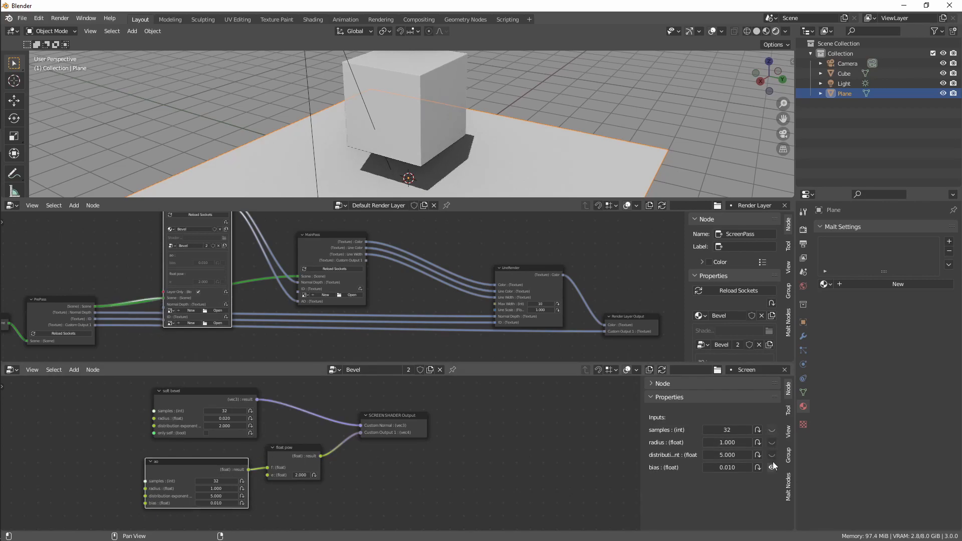
click(771, 468)
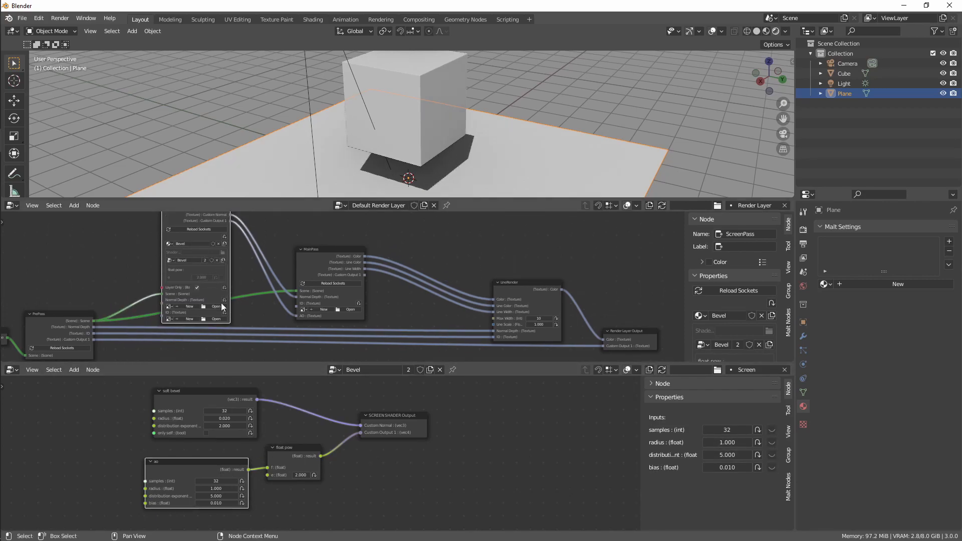
Hide the float pow node's e parameter and shift the ScreenPass node slightly down in the render layer graph.
click(275, 459)
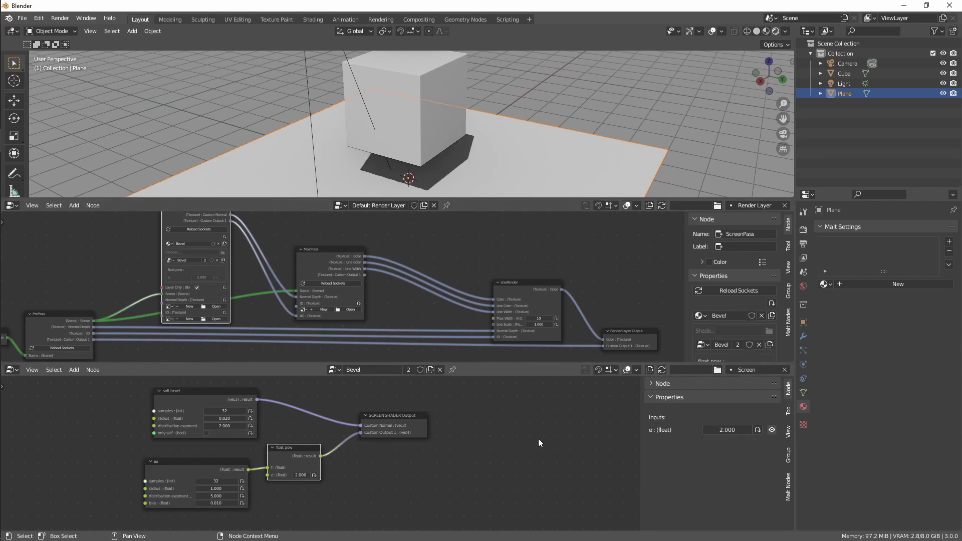
click(772, 430)
middle_drag(216, 244, 203, 263)
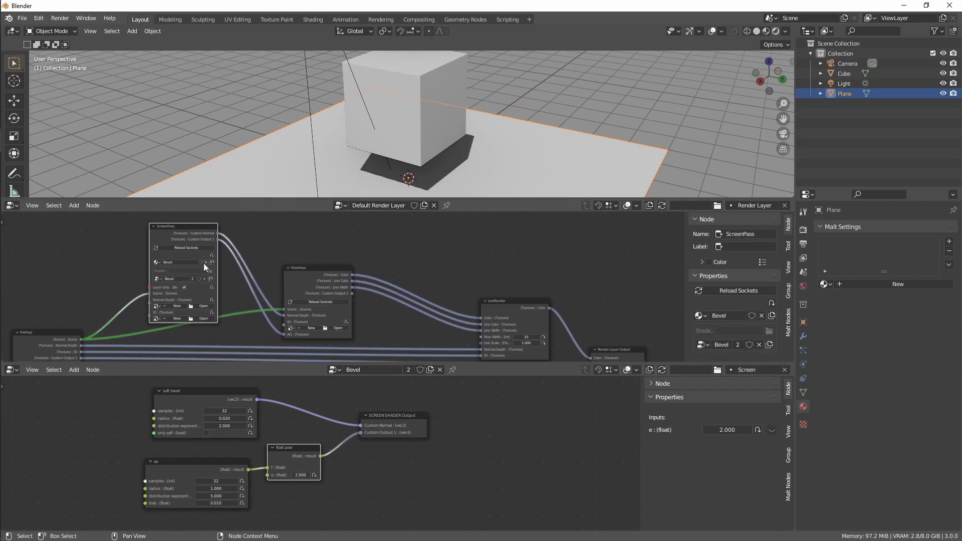
drag(184, 227, 183, 235)
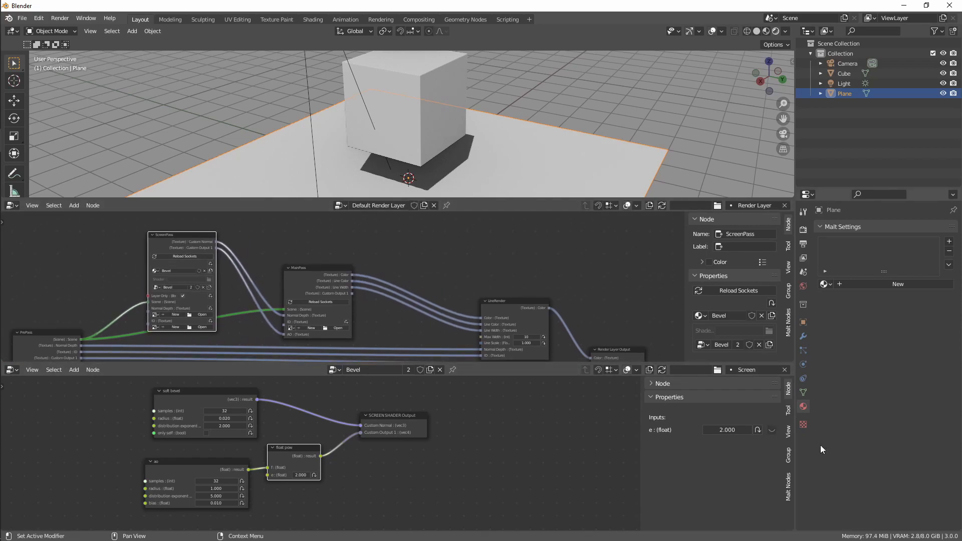
click(771, 430)
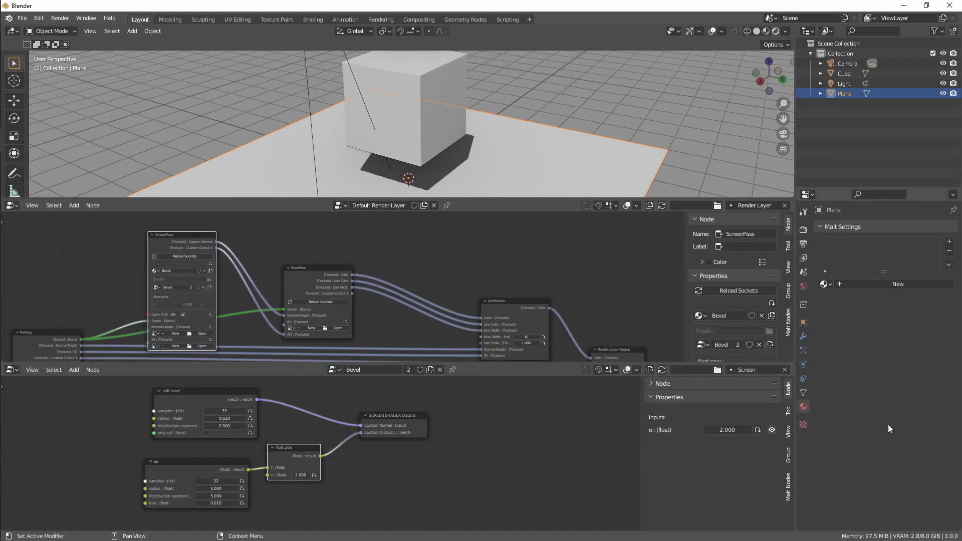
click(773, 429)
Add a second ScreenPass node to the render layer graph between MainPass and LineRender.
middle_drag(402, 271, 344, 240)
scroll(382, 257, down, 1)
key(shift+a)
mouse_move(343, 241)
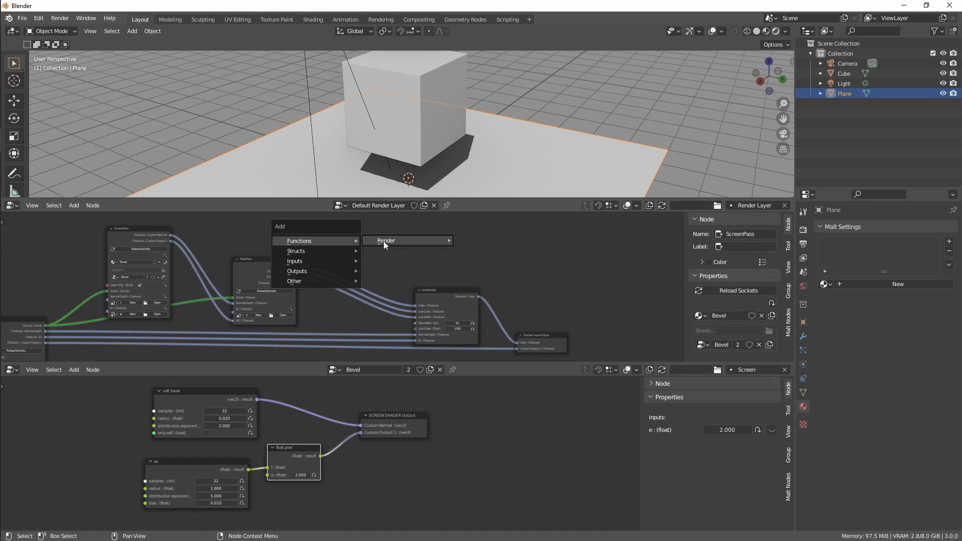
mouse_move(384, 241)
click(496, 290)
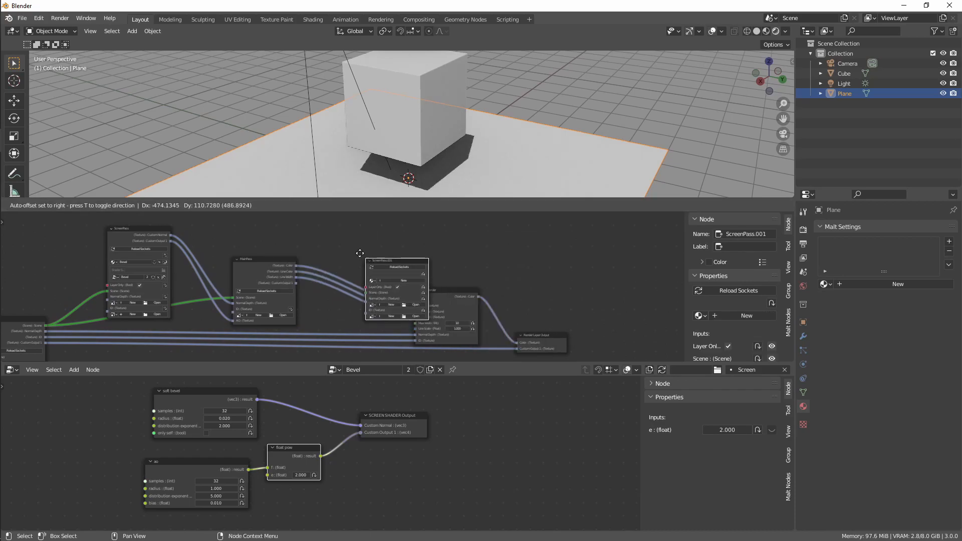
click(327, 239)
Connect PrePass's Scene output to the second ScreenPass's Scene input and create a new material for that node.
scroll(349, 277, up, 2)
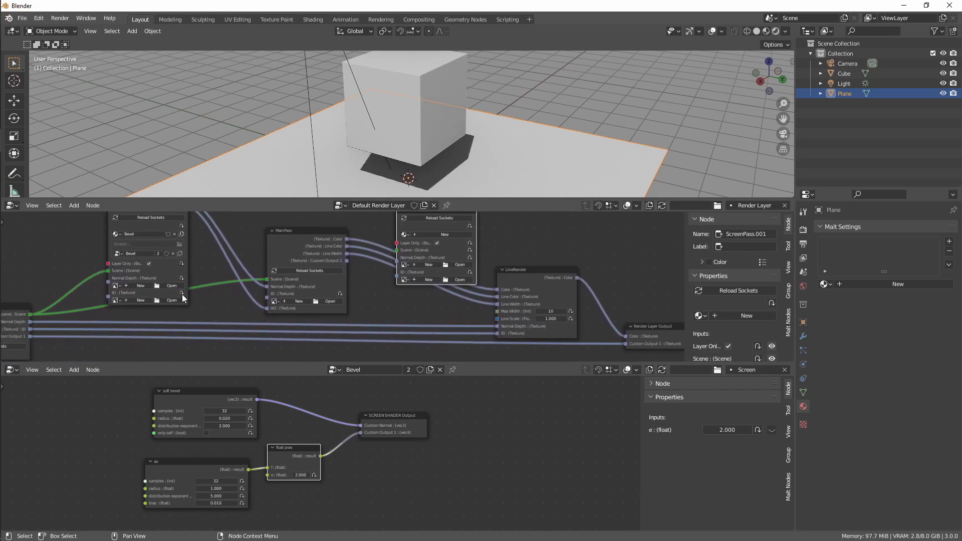
scroll(201, 292, down, 1)
middle_drag(201, 293, 284, 300)
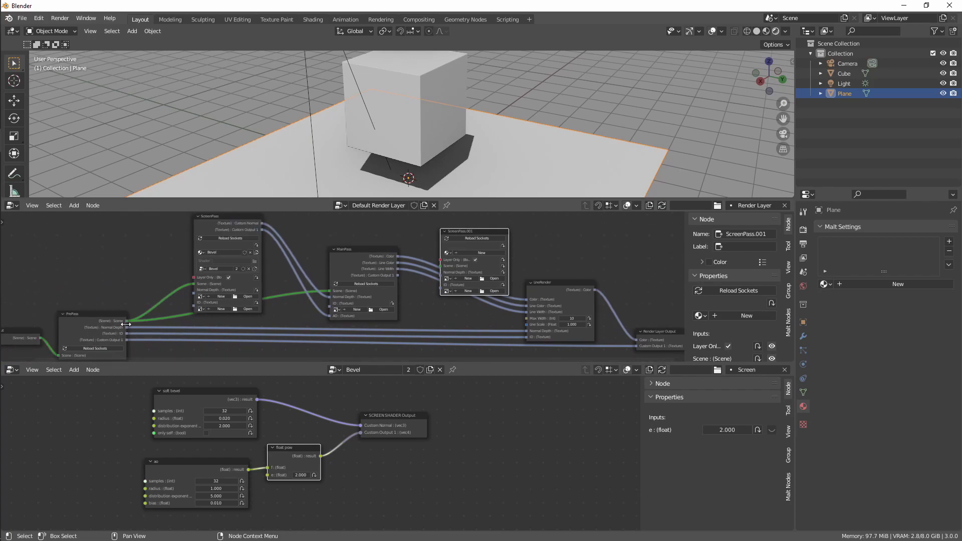
drag(127, 321, 444, 266)
click(481, 252)
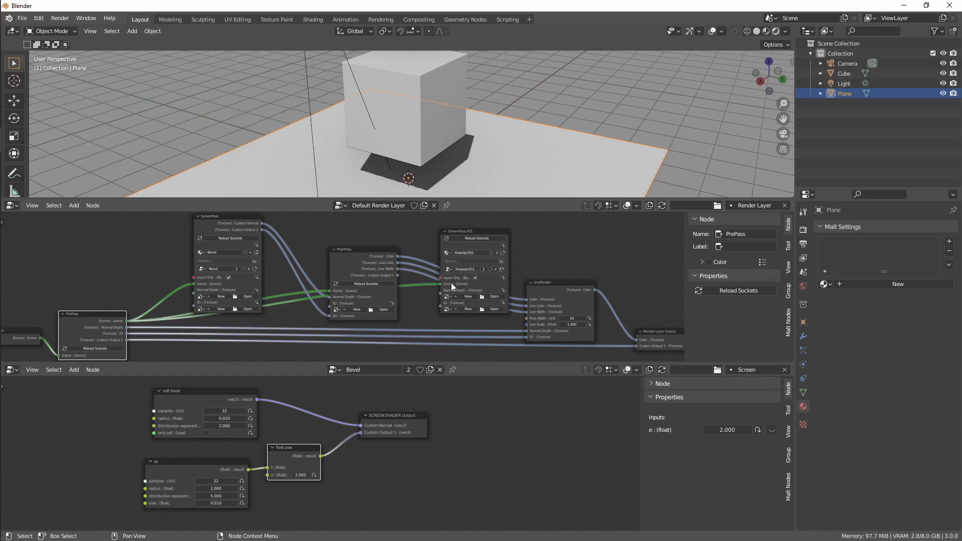
Rename the second ScreenPass's material and its shader node tree to Line.
text(Line)
scroll(470, 251, up, 3)
double_click(459, 287)
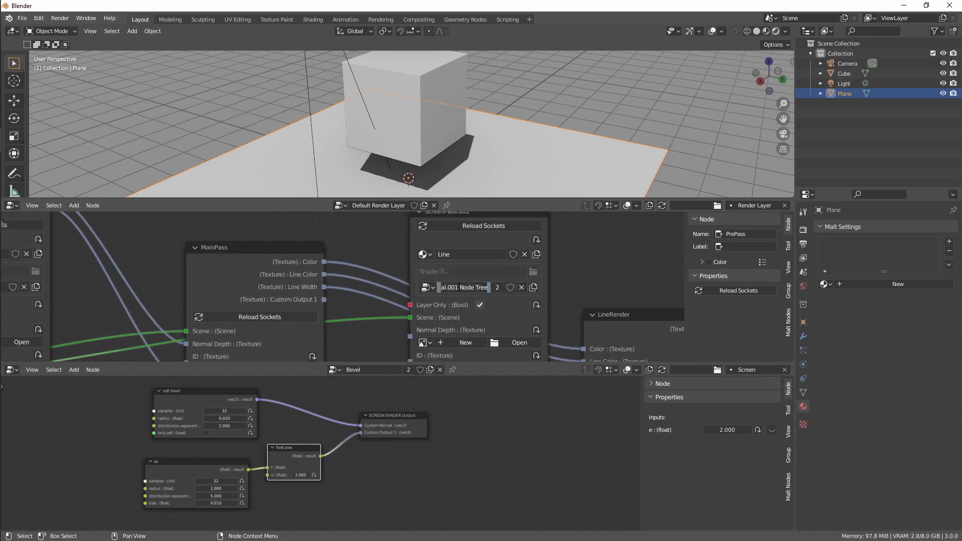
text(Li)
Switch the Bevel tree's editor to the Line tree and set its graph type to Screen.
middle_drag(473, 483, 490, 482)
click(334, 369)
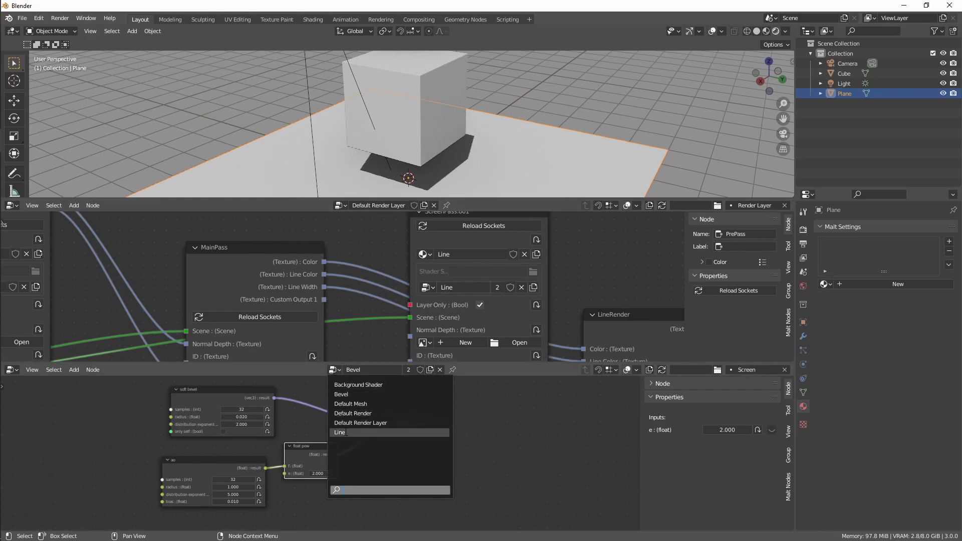
click(332, 433)
middle_drag(327, 434, 348, 436)
key(shift+a)
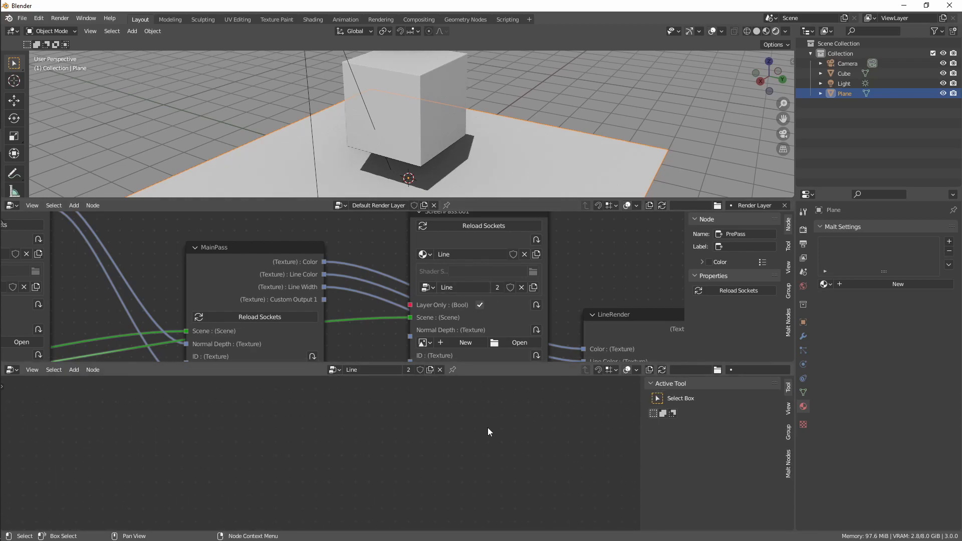
click(746, 370)
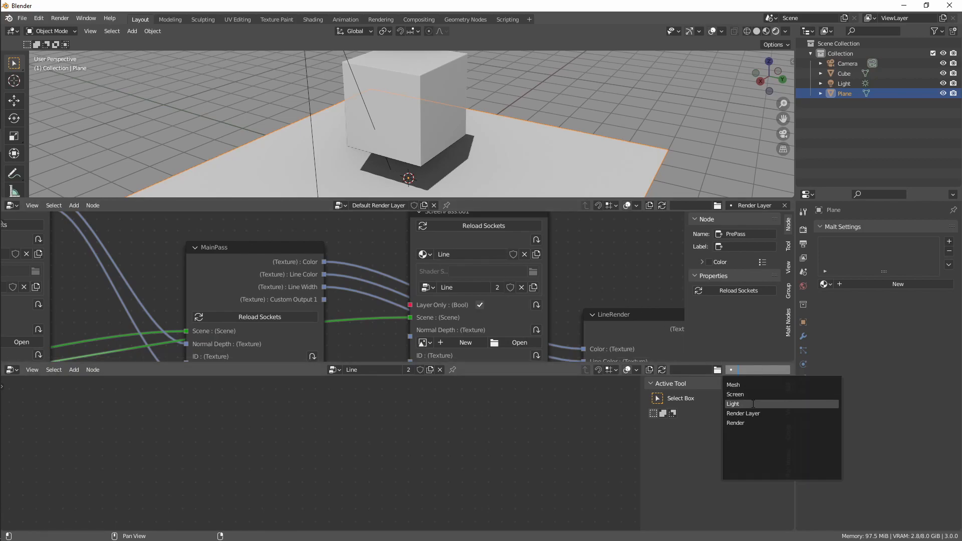
click(749, 398)
scroll(593, 256, down, 3)
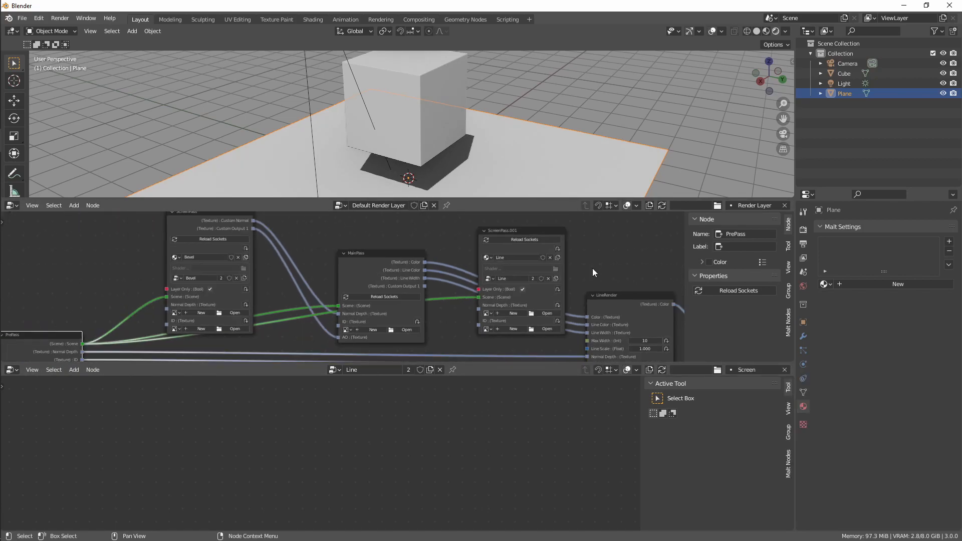
scroll(518, 251, down, 1)
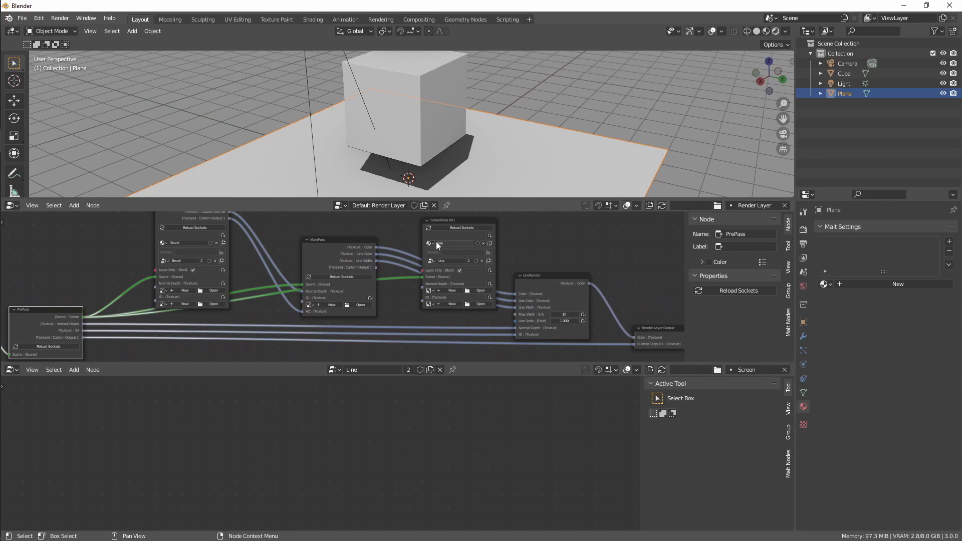
scroll(452, 218, down, 1)
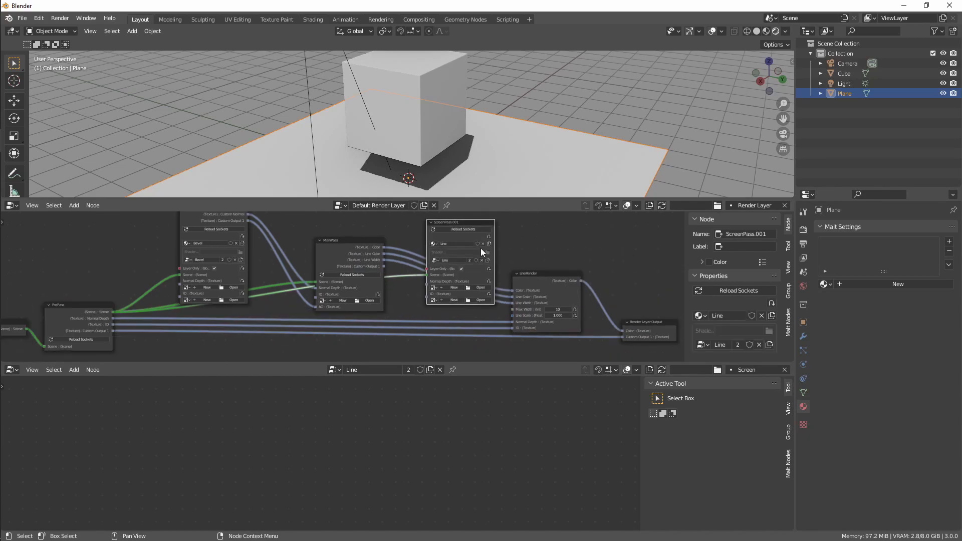
middle_drag(501, 247, 436, 245)
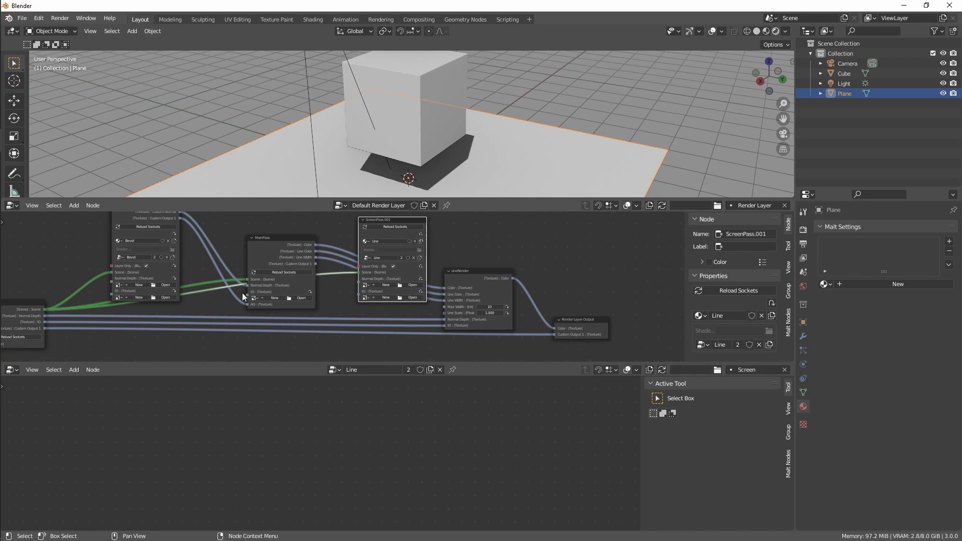
middle_drag(207, 241, 299, 252)
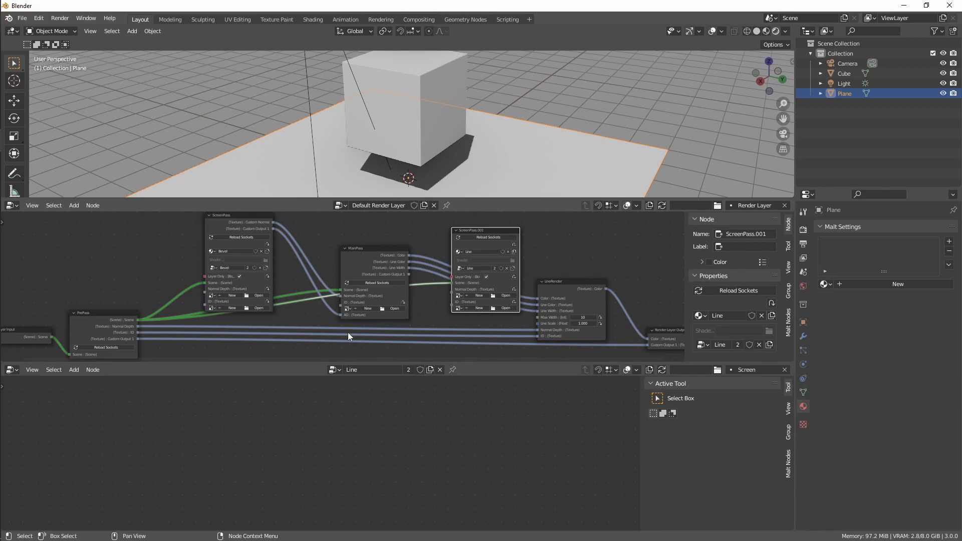
Switch the Line tree's editor to the Default Mesh tree and give that editor more height.
click(335, 369)
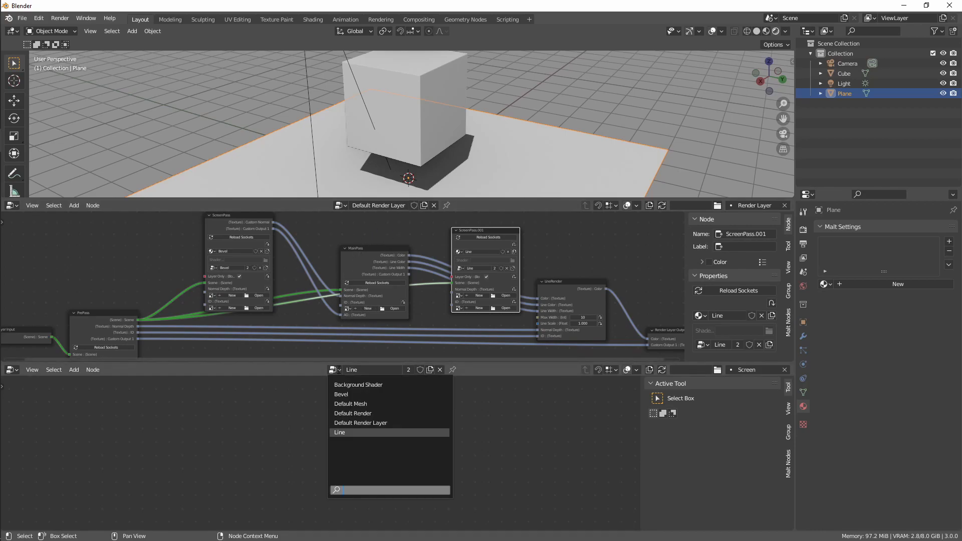
click(352, 403)
drag(465, 429, 446, 434)
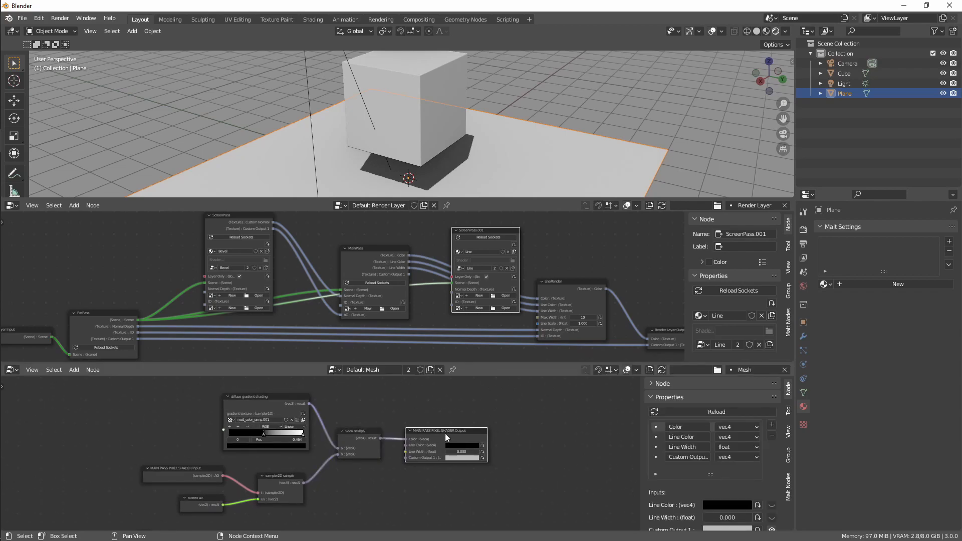
middle_drag(436, 408, 426, 405)
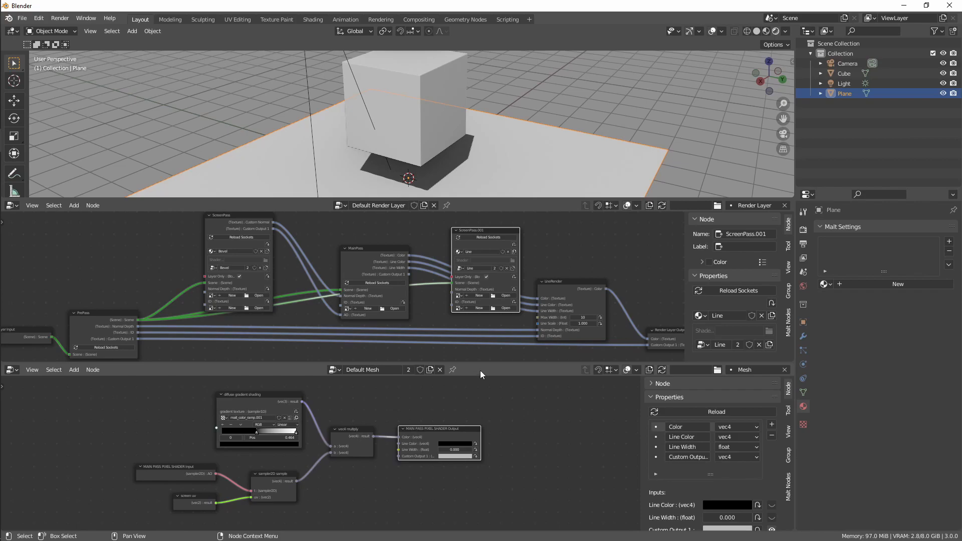
drag(488, 362, 488, 331)
scroll(441, 398, up, 1)
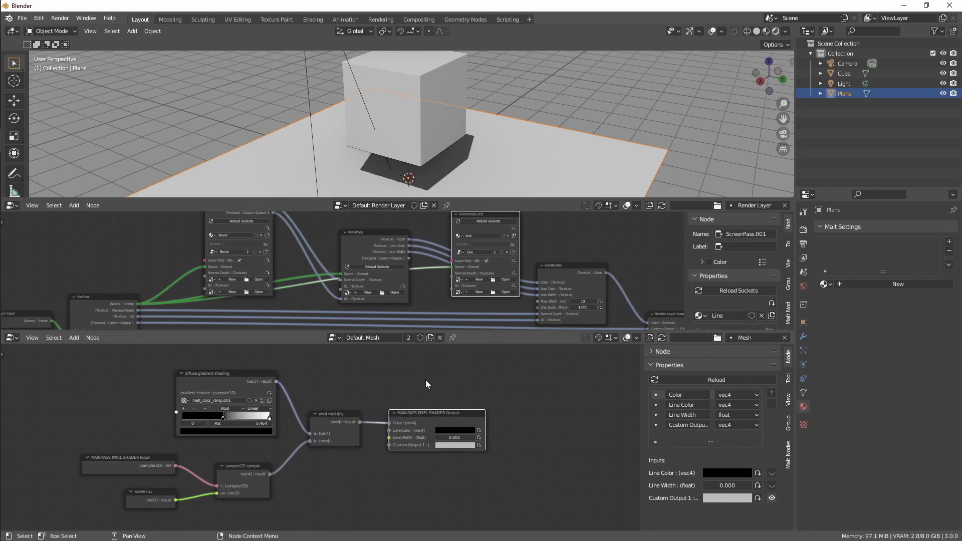
Create a new node tree in place of Default Mesh, set its graph type to Mesh and add a MAIN_PASS_PIXEL_SHADER output node.
click(440, 337)
click(407, 339)
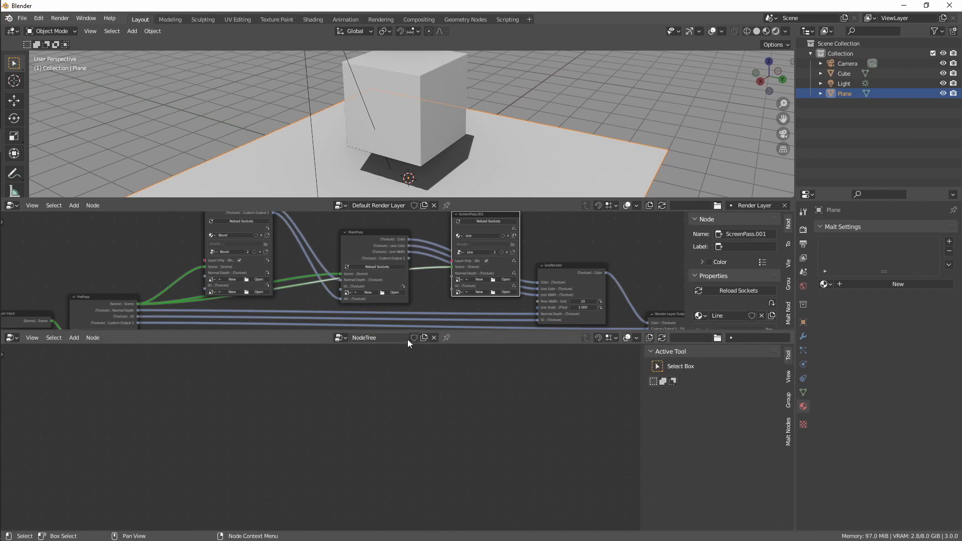
click(733, 338)
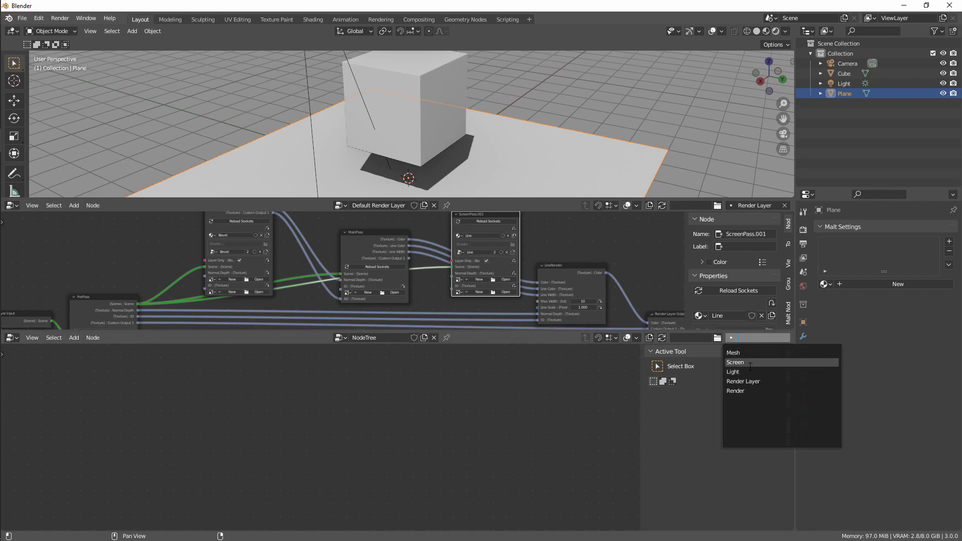
click(734, 353)
key(shift+a)
mouse_move(395, 417)
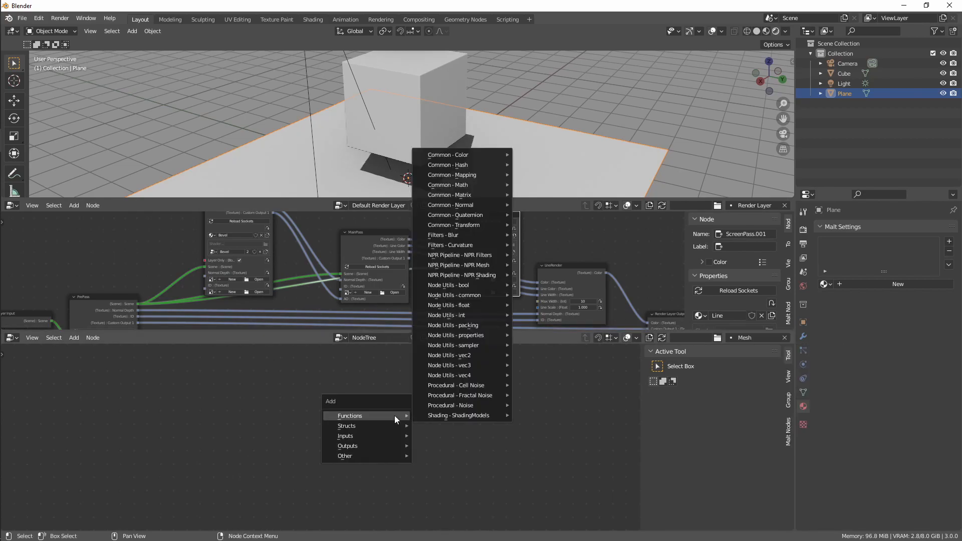
mouse_move(381, 446)
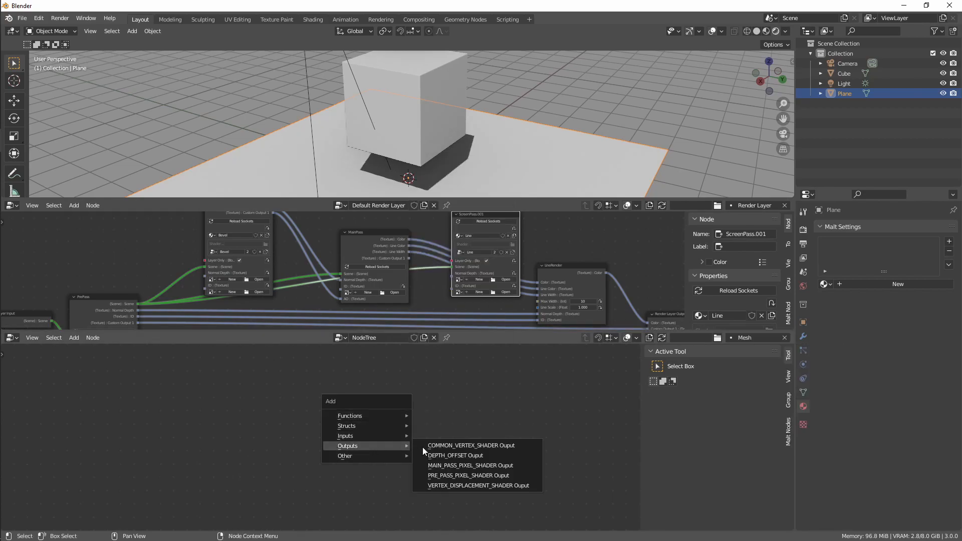
click(451, 466)
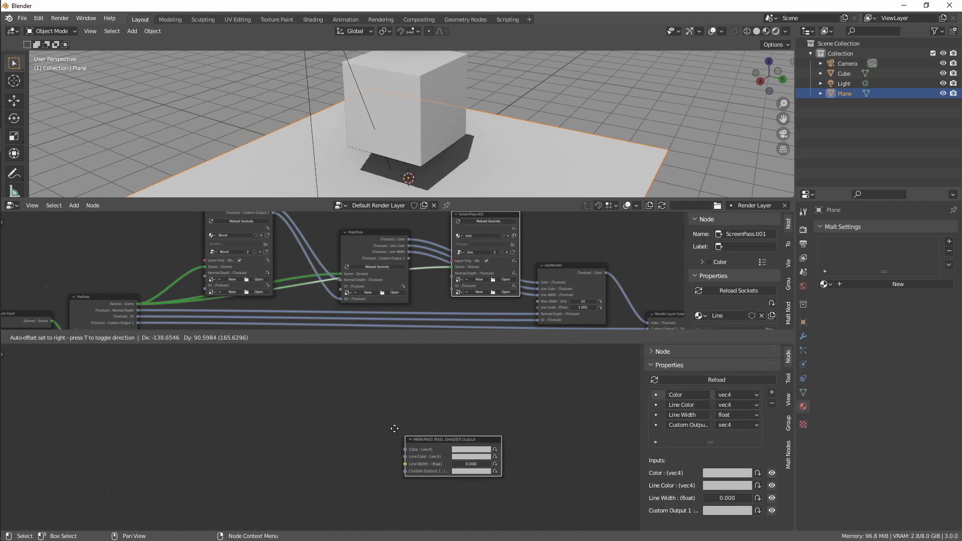
scroll(440, 452, up, 3)
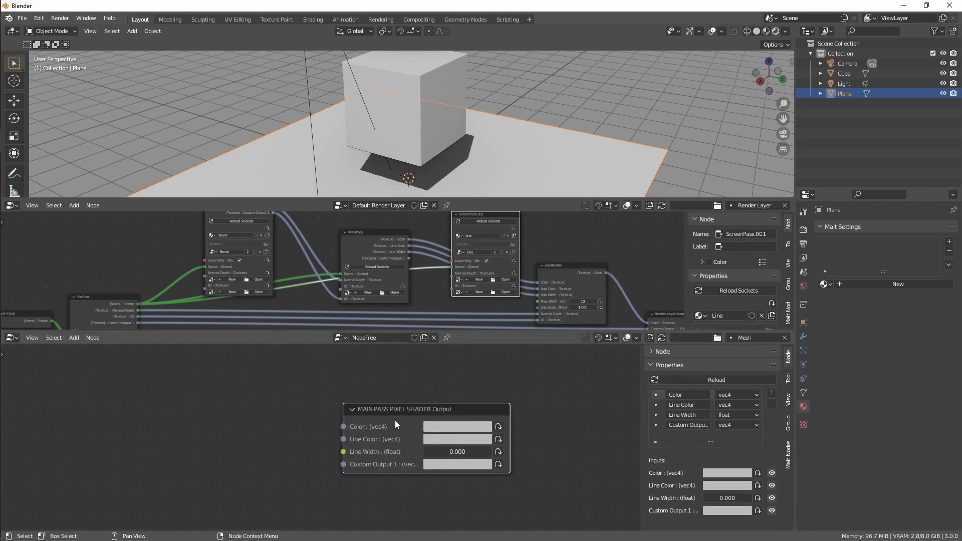
Return the mesh editor to the Default Mesh tree and give the render layer editor more height.
click(341, 337)
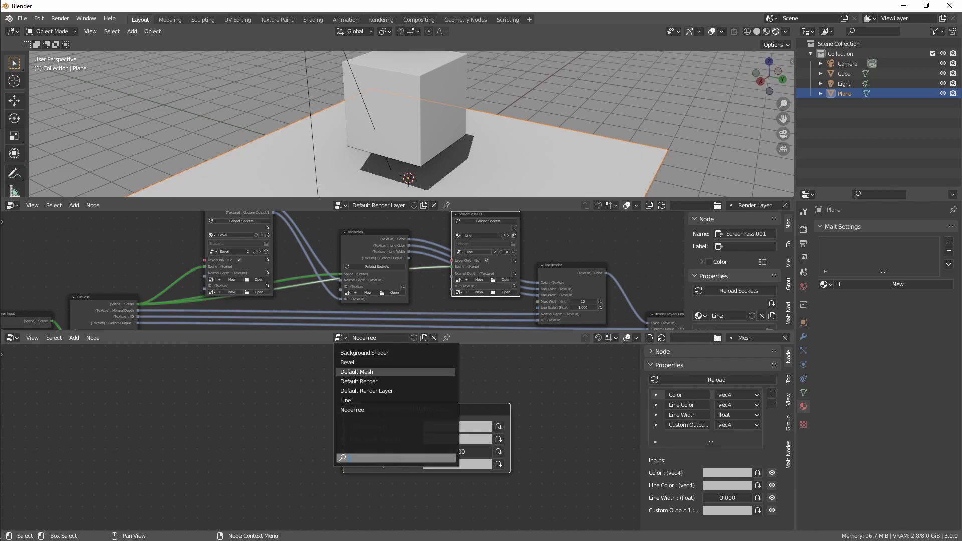
click(360, 372)
scroll(443, 406, down, 3)
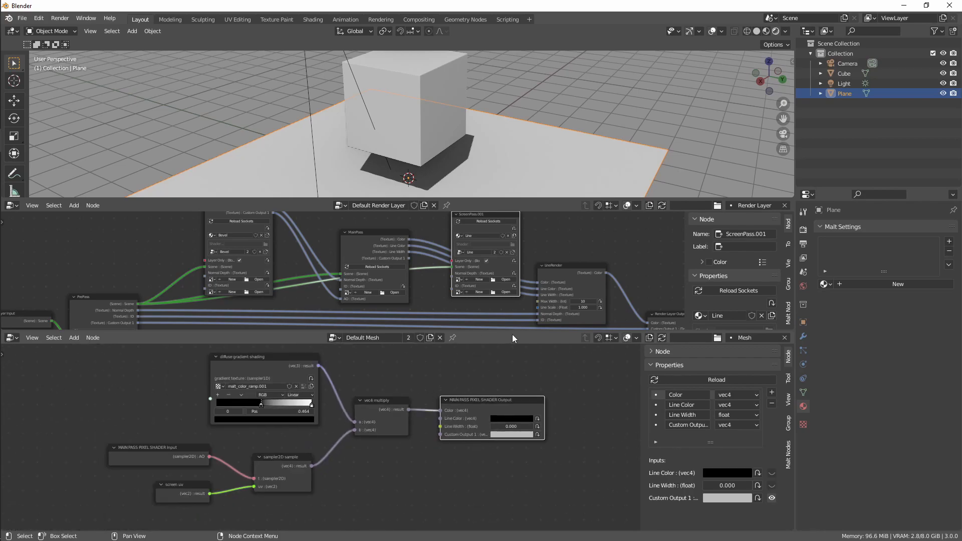
drag(505, 329, 506, 387)
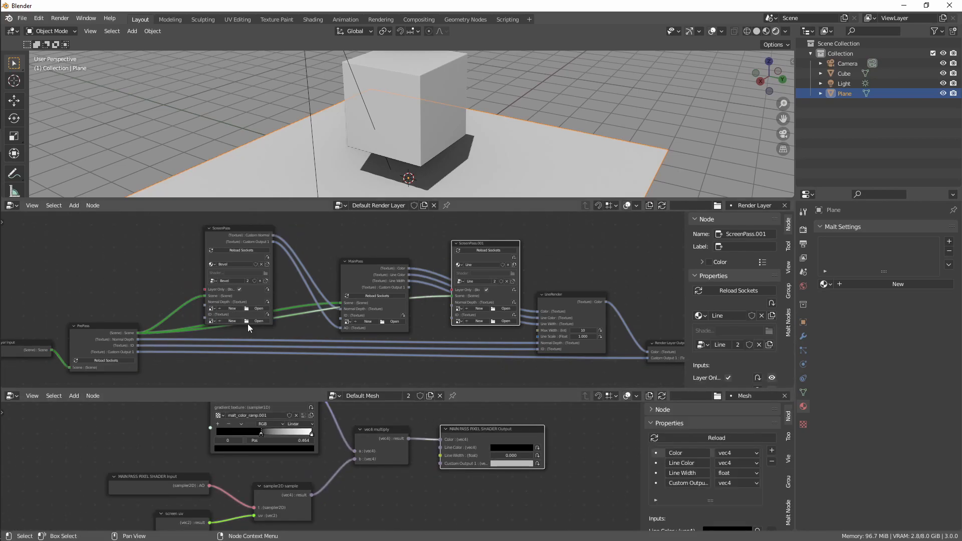
Move the MainPass node slightly closer to the first ScreenPass node.
drag(373, 276, 356, 269)
scroll(356, 266, up, 1)
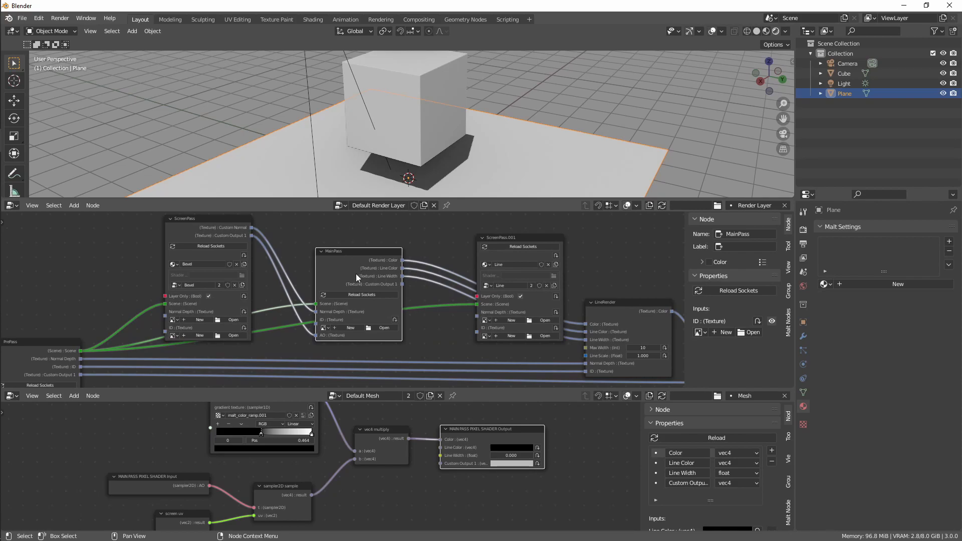
middle_drag(77, 338, 123, 321)
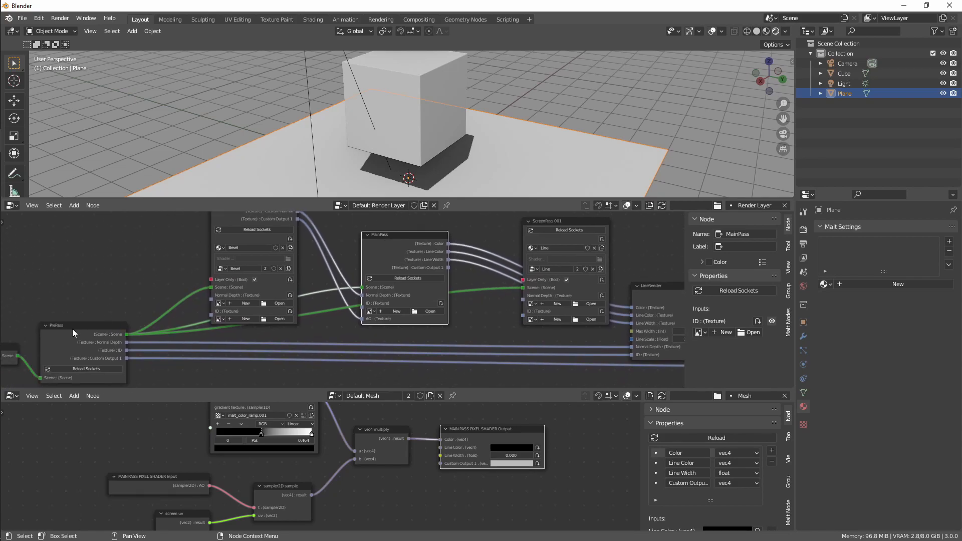
Select the second ScreenPass node and switch the Default Mesh editor to the Line tree.
middle_drag(439, 312, 353, 323)
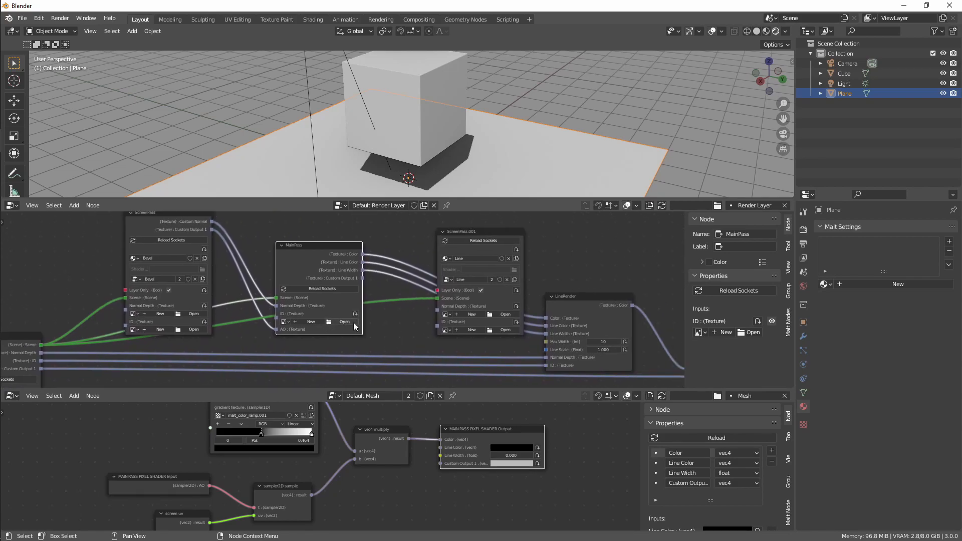
click(479, 235)
click(333, 396)
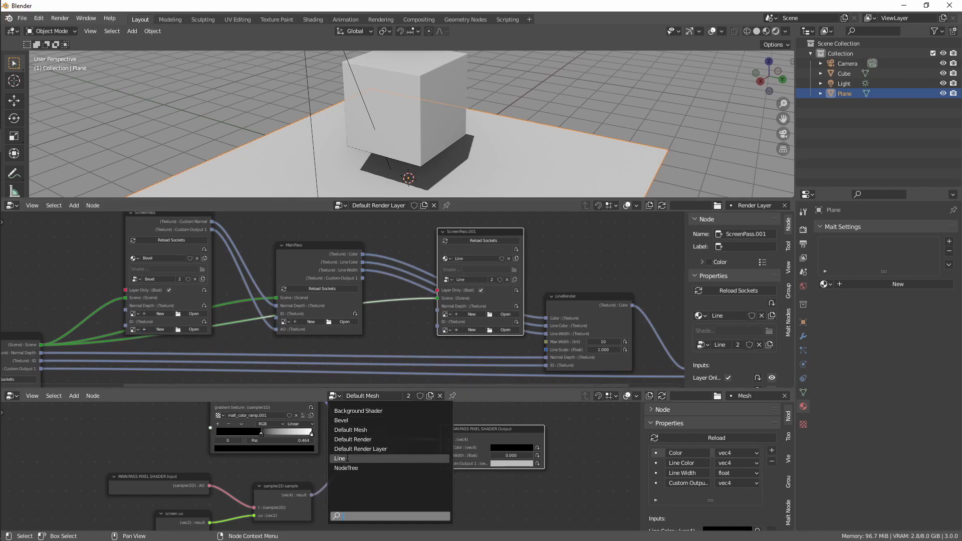
click(358, 459)
scroll(395, 324, down, 1)
scroll(401, 319, down, 1)
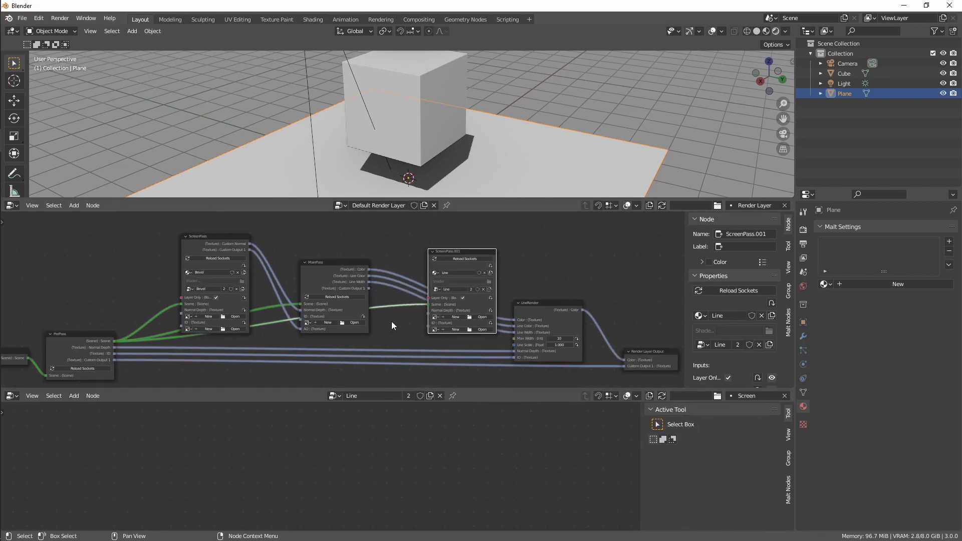
scroll(392, 320, down, 1)
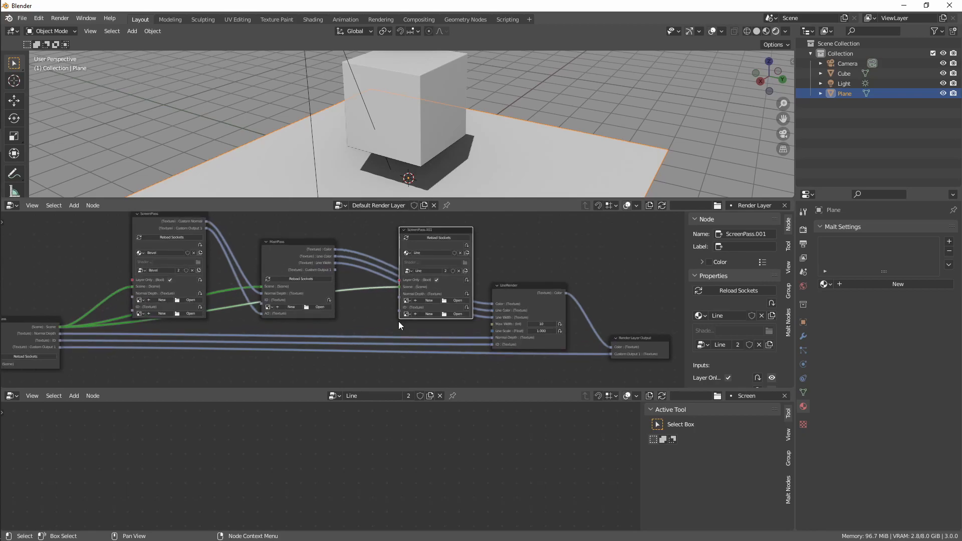
Move the second ScreenPass node slightly closer to MainPass and select the first ScreenPass node.
drag(421, 244, 398, 255)
scroll(283, 303, up, 2)
middle_drag(211, 323, 273, 340)
middle_drag(111, 325, 127, 309)
scroll(292, 249, up, 1)
click(254, 223)
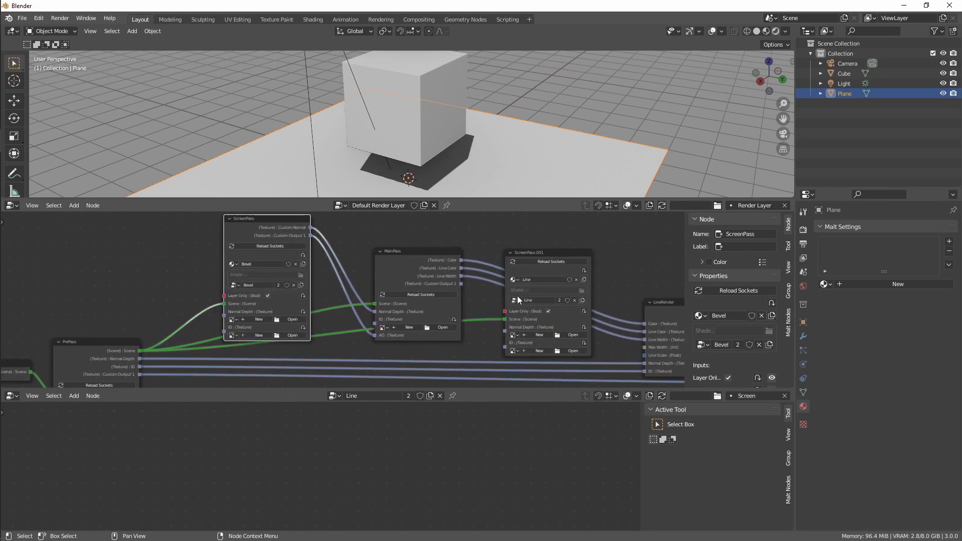
scroll(255, 323, down, 1)
middle_drag(254, 323, 231, 312)
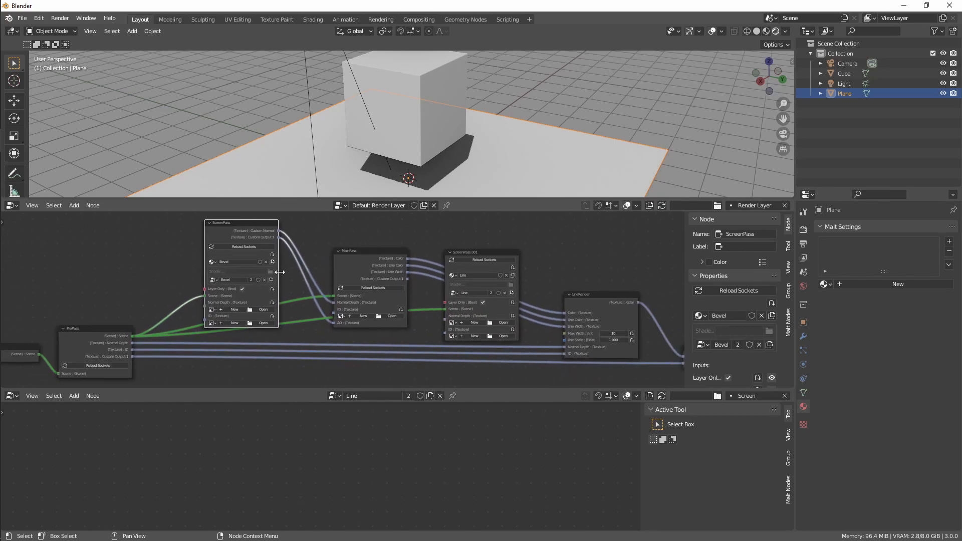
Examine the RenderLayers node in the Default Render tree and return to the Default Render Layer tree.
click(339, 205)
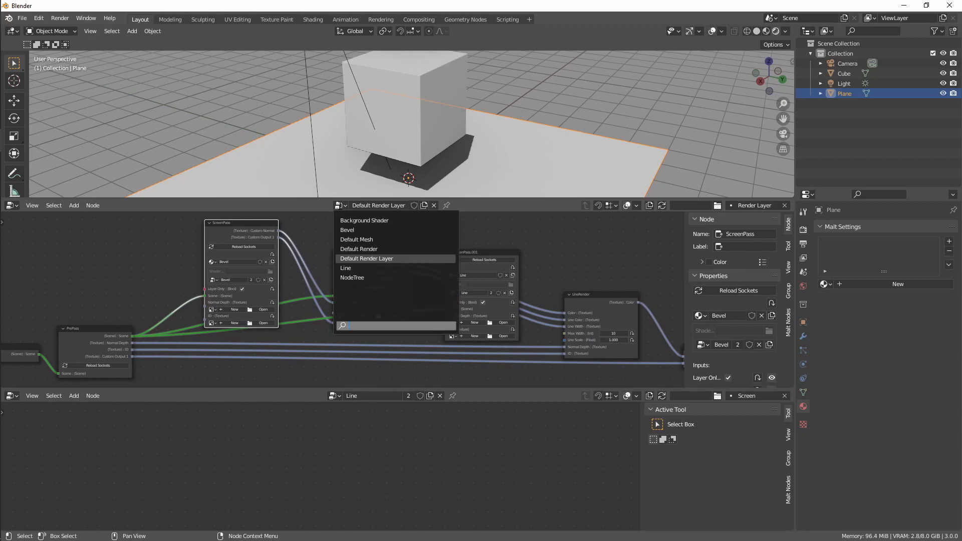
click(359, 249)
scroll(273, 284, up, 4)
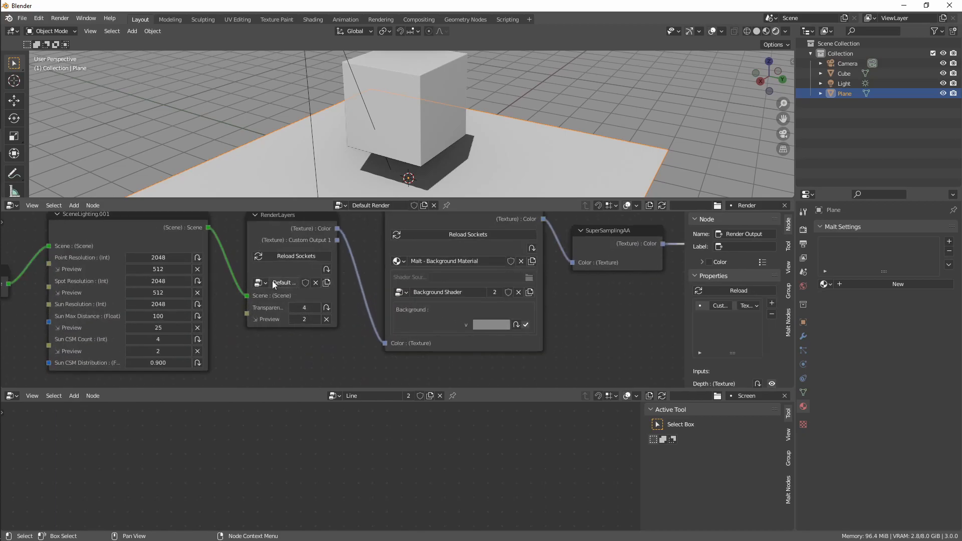
click(339, 205)
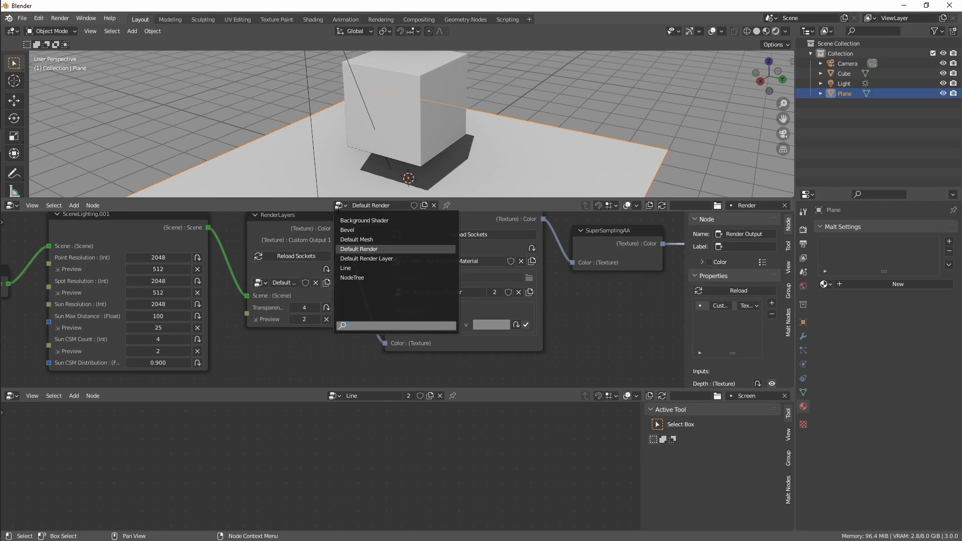
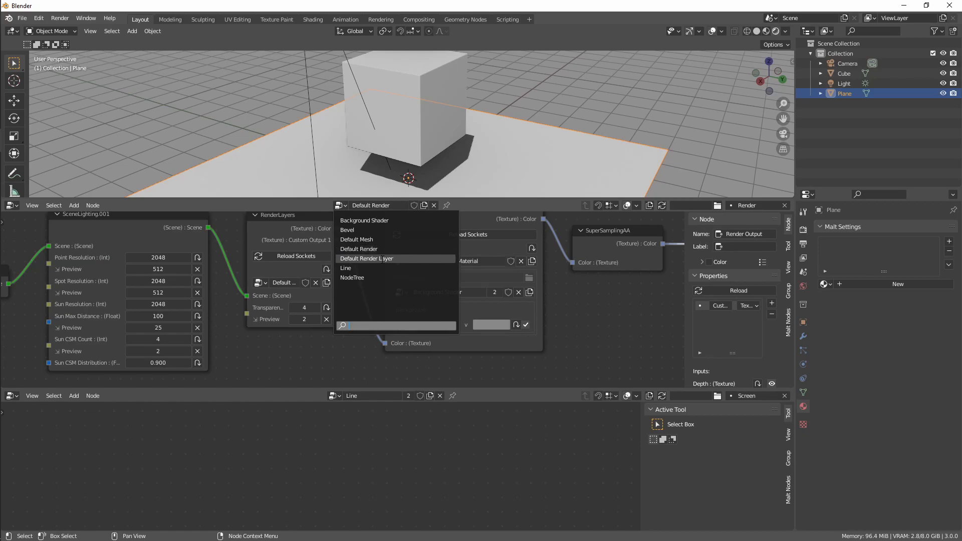
click(366, 259)
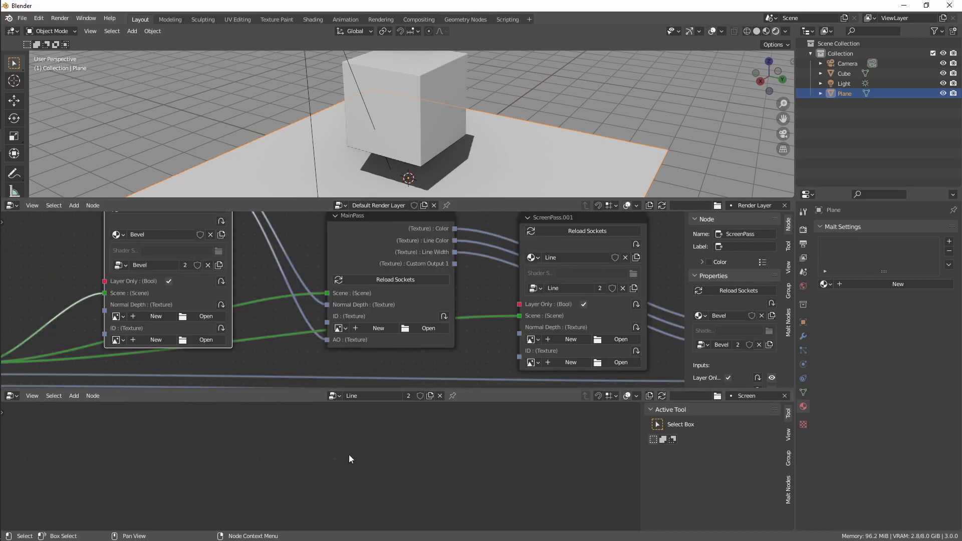
Add a SCREEN_SHADER output node to the empty Line tree.
key(shift+a)
mouse_move(336, 455)
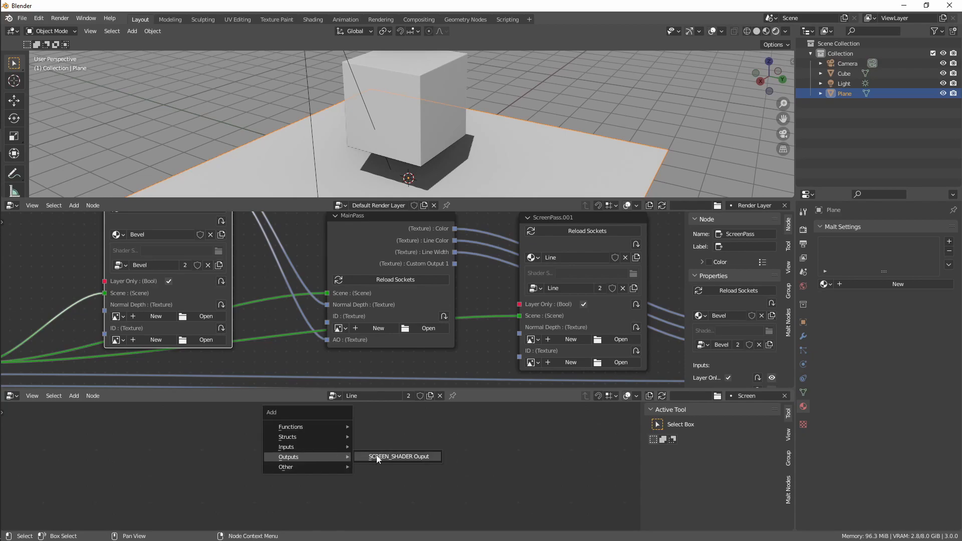
click(372, 455)
click(429, 466)
Add a custom output to the SCREEN_SHADER output node, set its type to vec4 and name it Line Color.
click(771, 449)
click(729, 452)
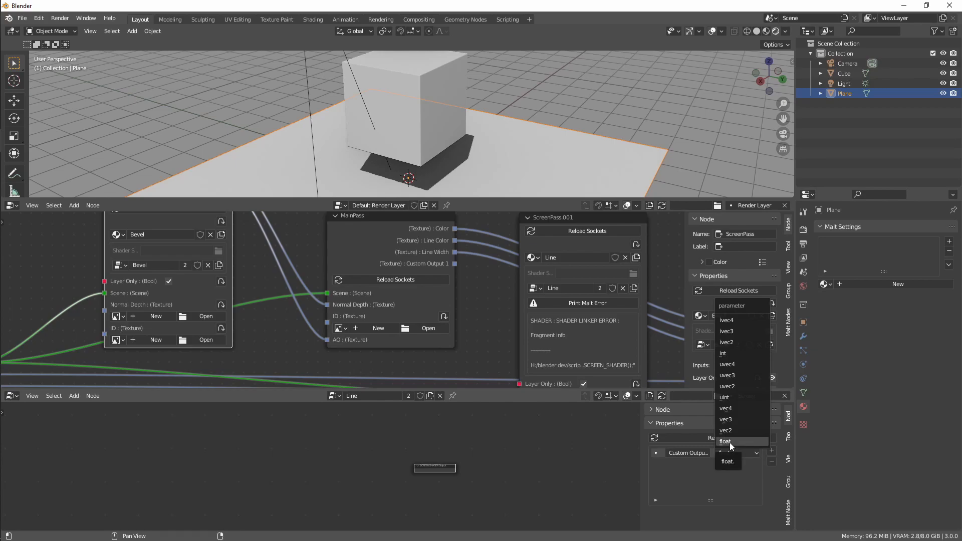
click(729, 442)
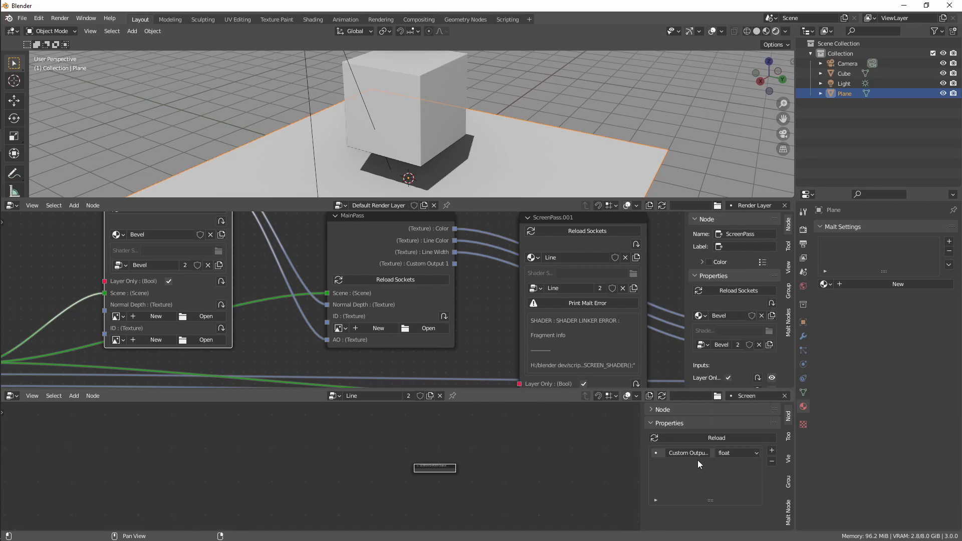
click(745, 455)
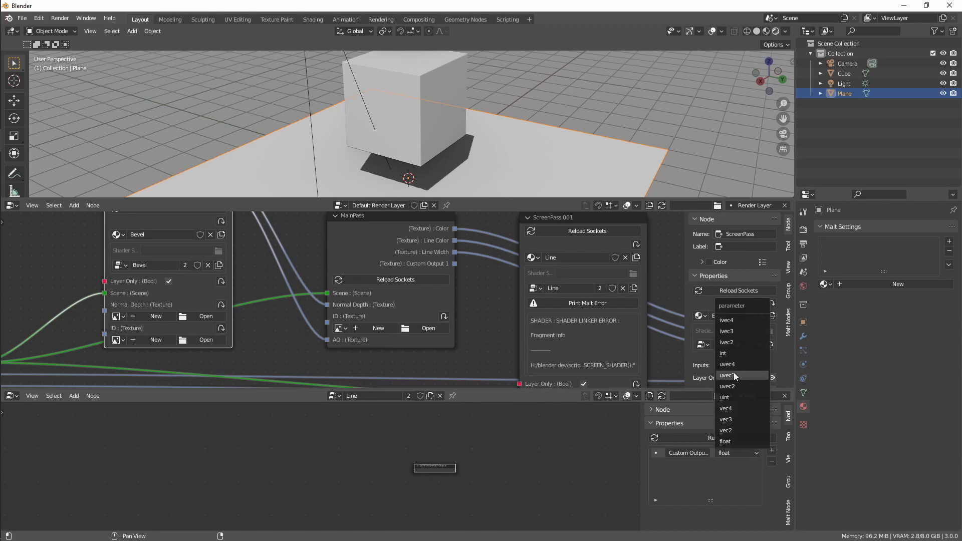
click(739, 407)
double_click(704, 449)
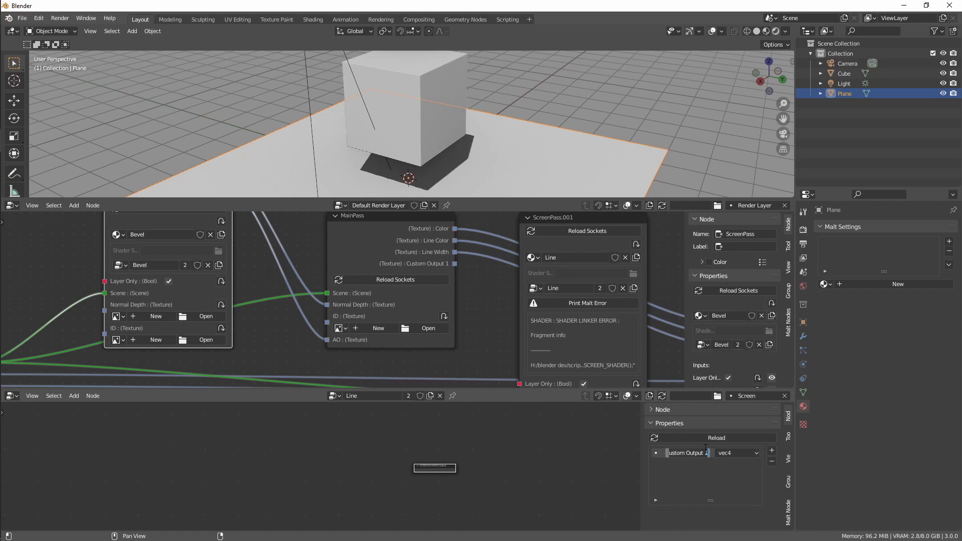
text(Line Color)
key(Return)
Add a second float output named Line Width and reload the Line tree.
click(772, 451)
text(Line Width)
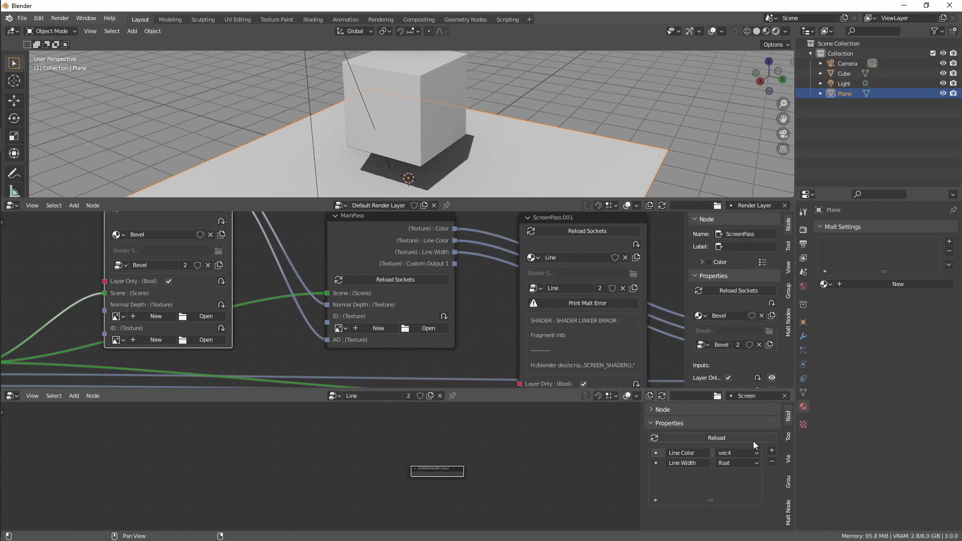
click(718, 437)
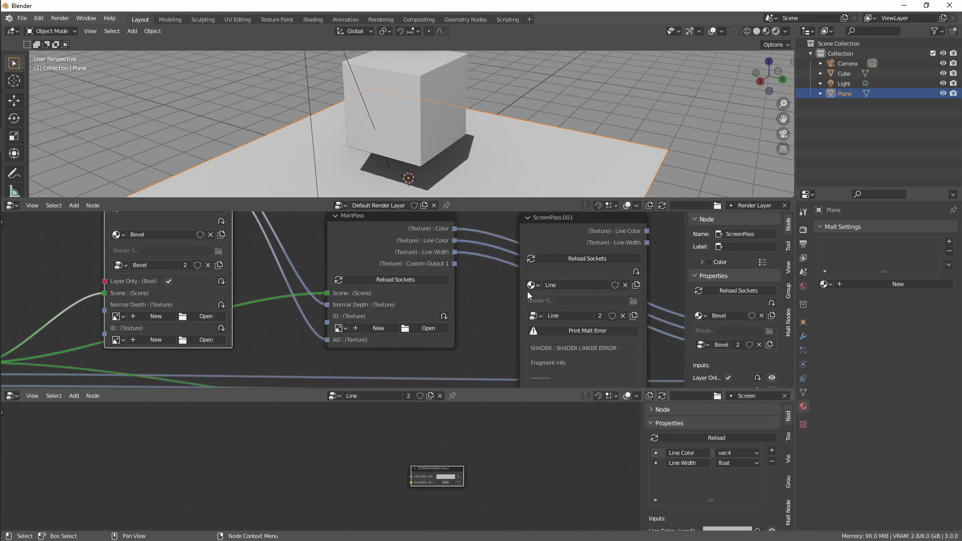
Rearrange the render layer tree by moving the second ScreenPass node below MainPass and raising the LineRender node.
scroll(527, 291, down, 2)
scroll(488, 322, down, 3)
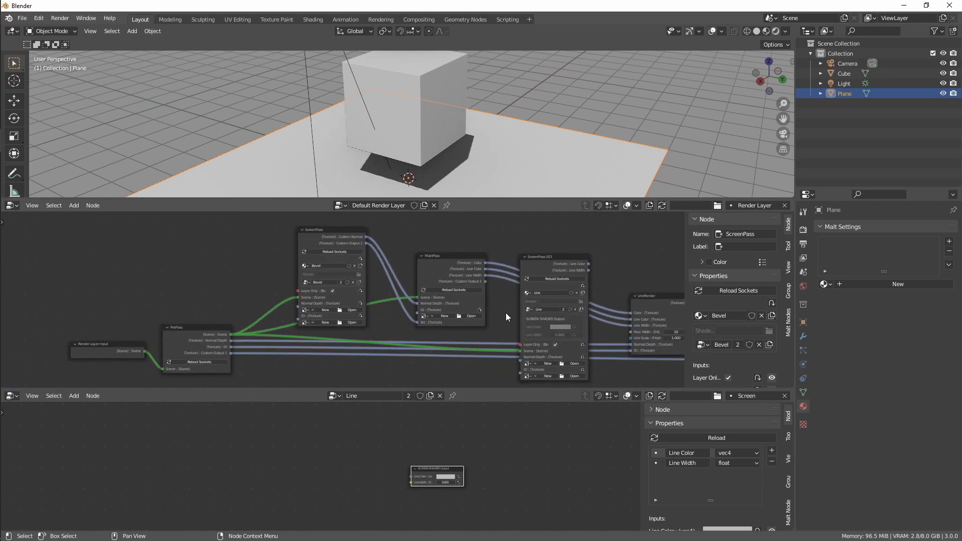
middle_drag(508, 315, 426, 278)
scroll(446, 283, up, 2)
middle_drag(512, 297, 488, 318)
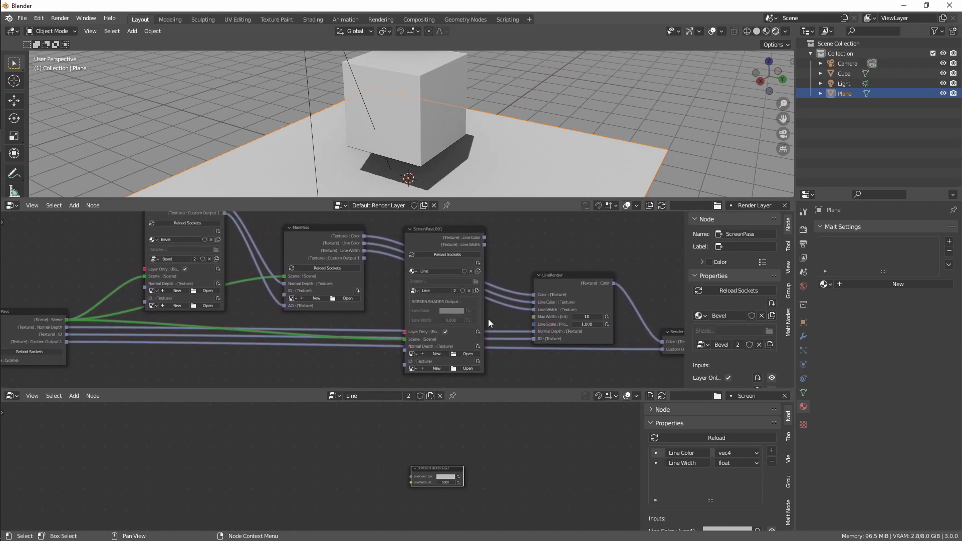
middle_drag(380, 307, 322, 322)
scroll(338, 287, down, 3)
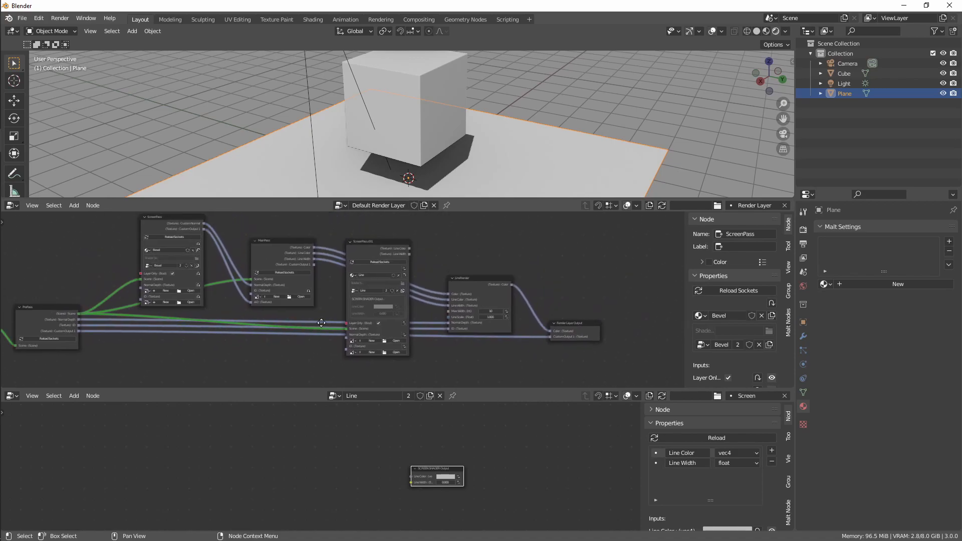
drag(365, 242, 359, 303)
drag(477, 284, 487, 259)
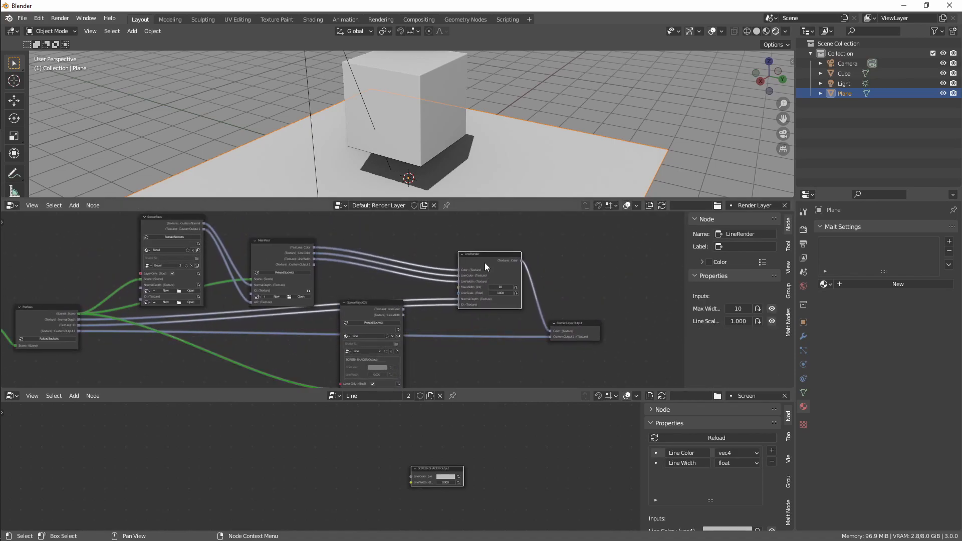
scroll(445, 275, up, 2)
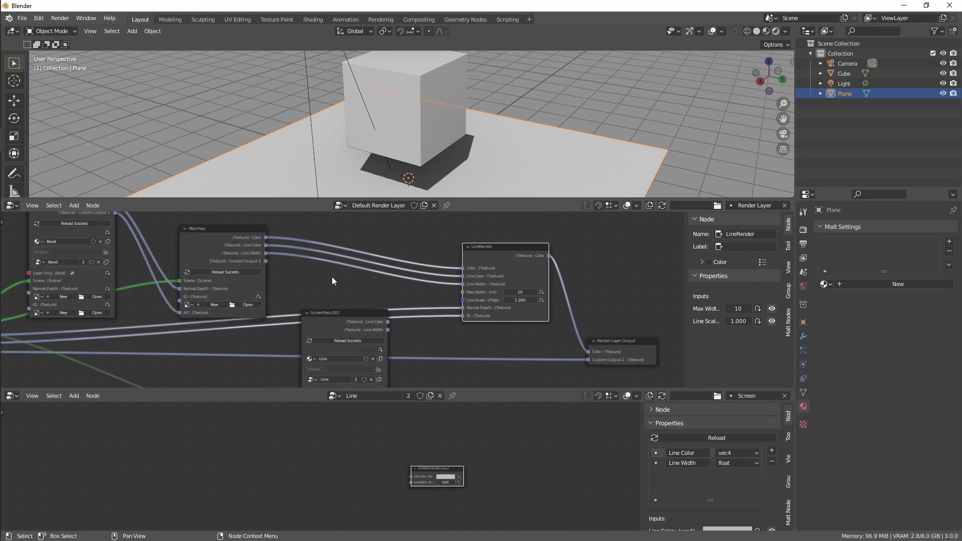
Replace MainPass's links into LineRender's Line Color and Line Width with the matching outputs of the second ScreenPass node.
middle_drag(408, 289, 408, 288)
drag(461, 281, 431, 284)
drag(344, 318, 346, 281)
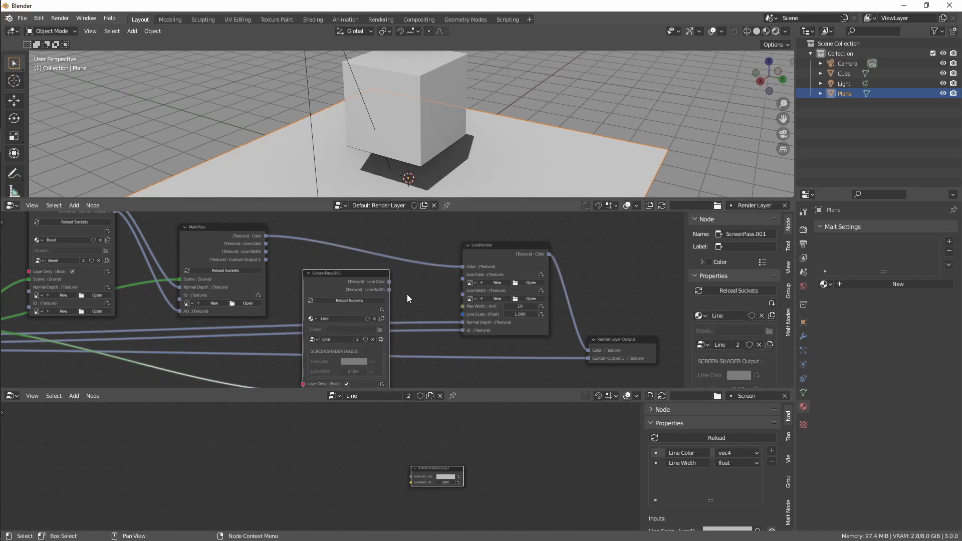
drag(389, 281, 461, 276)
drag(389, 291, 466, 289)
Add a line width node from NPR Filters to the Line tree.
middle_drag(405, 344, 472, 290)
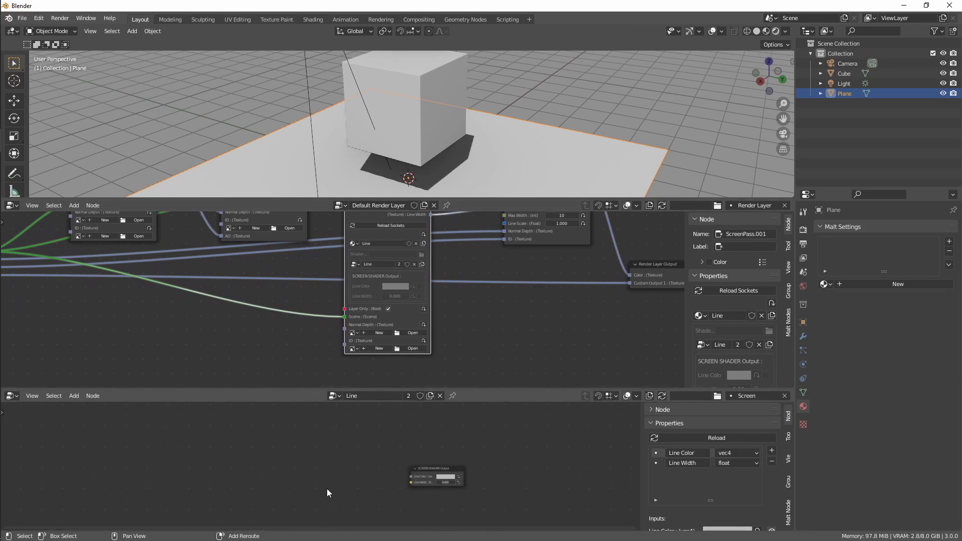
key(shift+a)
mouse_move(299, 459)
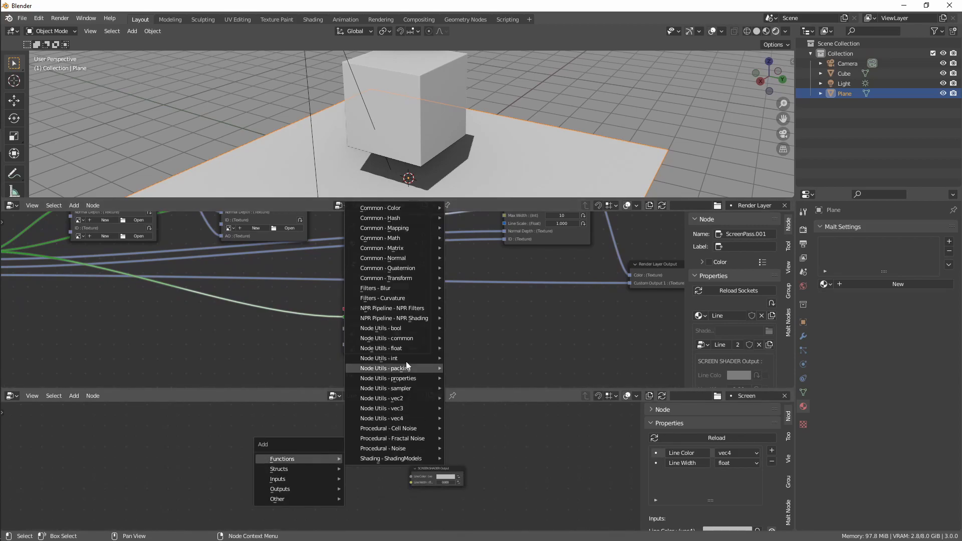
mouse_move(416, 308)
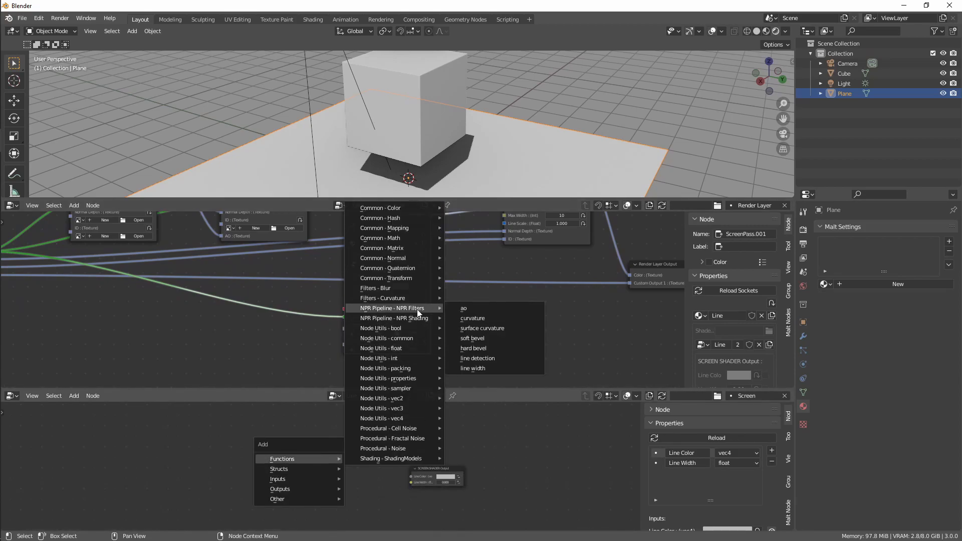
click(480, 369)
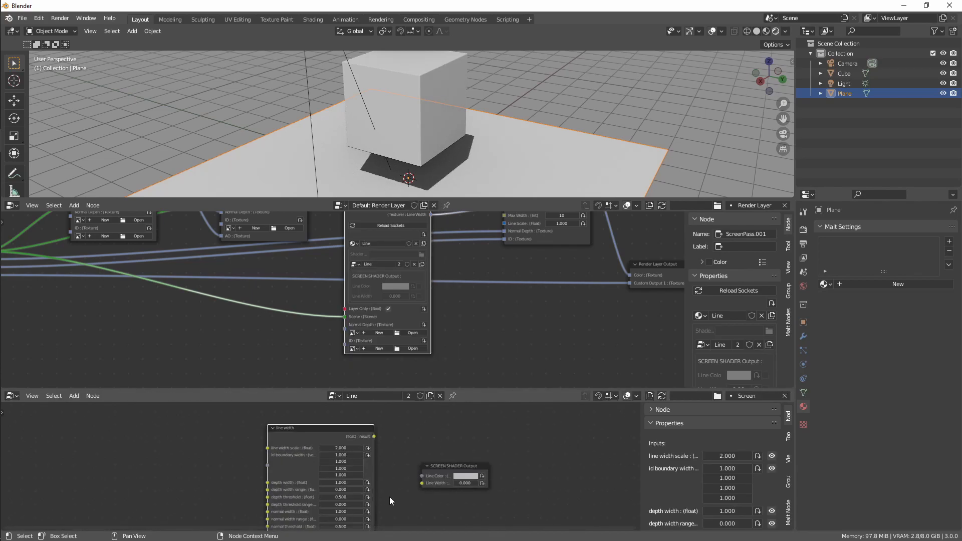
middle_drag(392, 497, 382, 474)
Give the Line editor more height and connect the line width result to the SCREEN SHADER Output's Line Width input.
drag(479, 389, 485, 344)
scroll(459, 291, down, 2)
middle_drag(459, 284, 441, 315)
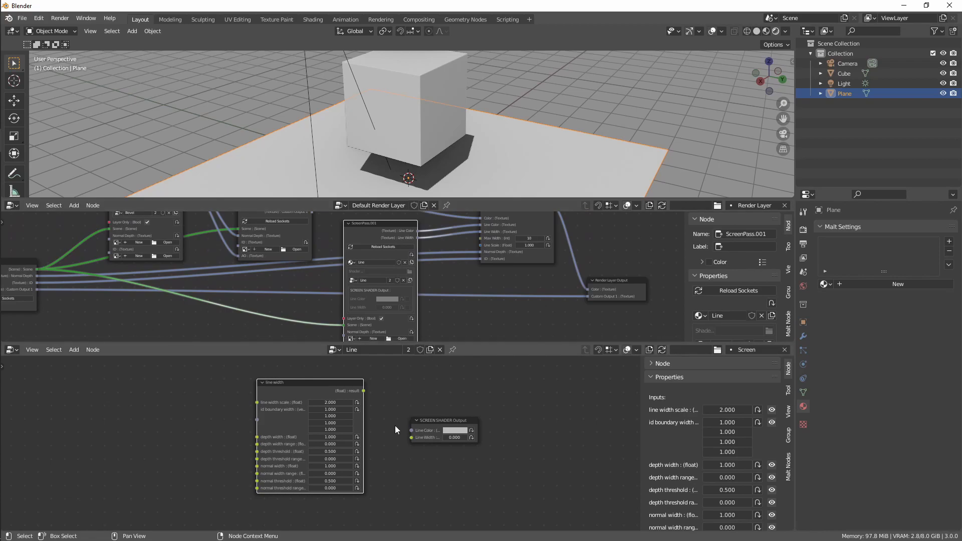
scroll(394, 423, up, 3)
drag(306, 376, 387, 447)
Set the SCREEN SHADER Output's Line Color to black and enlarge the Line editor slightly.
click(450, 432)
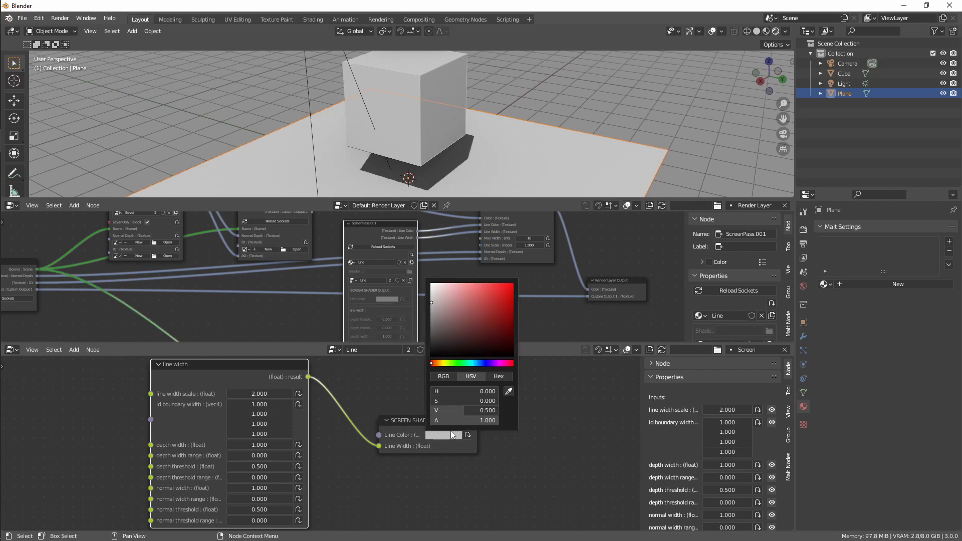
mouse_move(461, 352)
mouse_down()
mouse_move(402, 348)
mouse_move(430, 356)
mouse_up()
middle_drag(534, 165, 494, 154)
scroll(346, 384, down, 1)
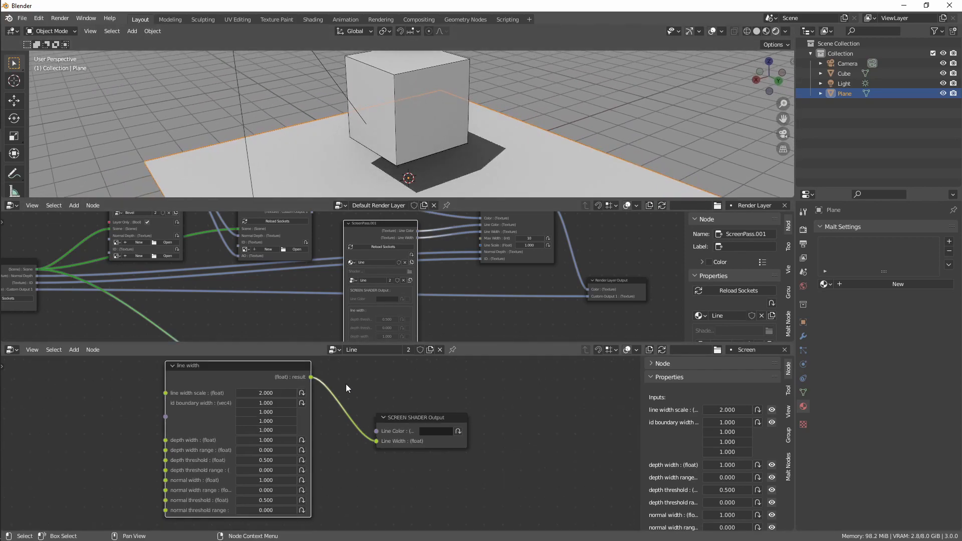
drag(464, 343, 465, 335)
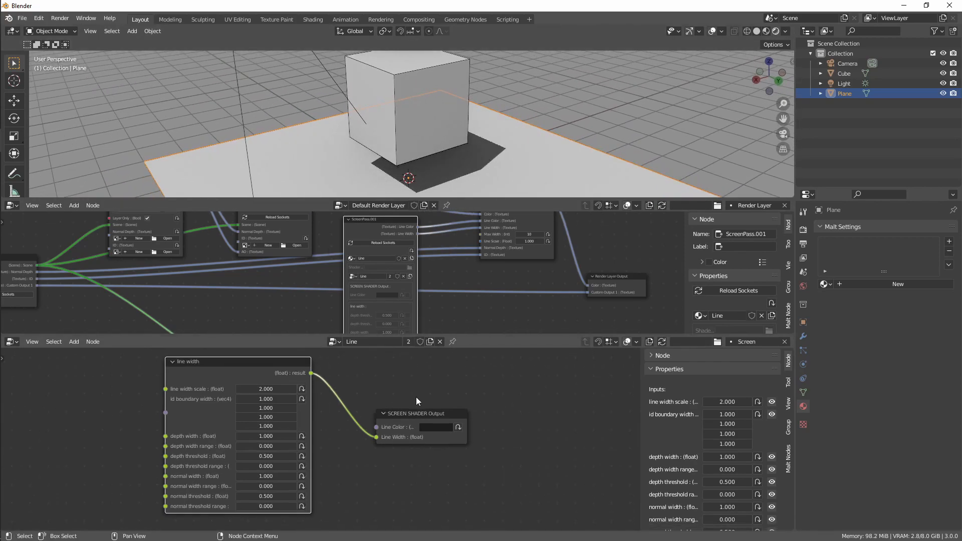
click(432, 427)
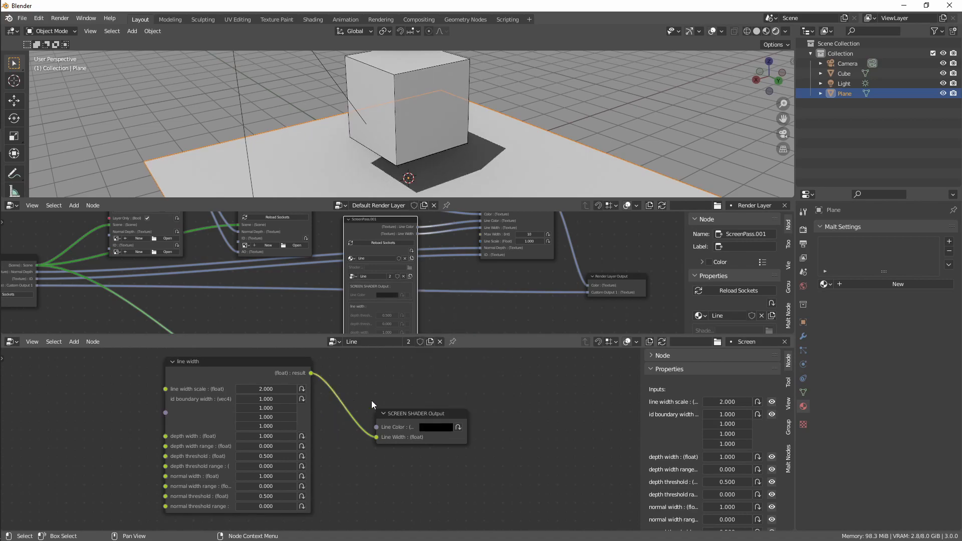
Nudge the second ScreenPass node down, deselect the plane and inspect the cube's outlines in the viewport.
scroll(454, 259, down, 1)
middle_drag(434, 271, 414, 302)
scroll(433, 277, down, 1)
drag(352, 268, 351, 273)
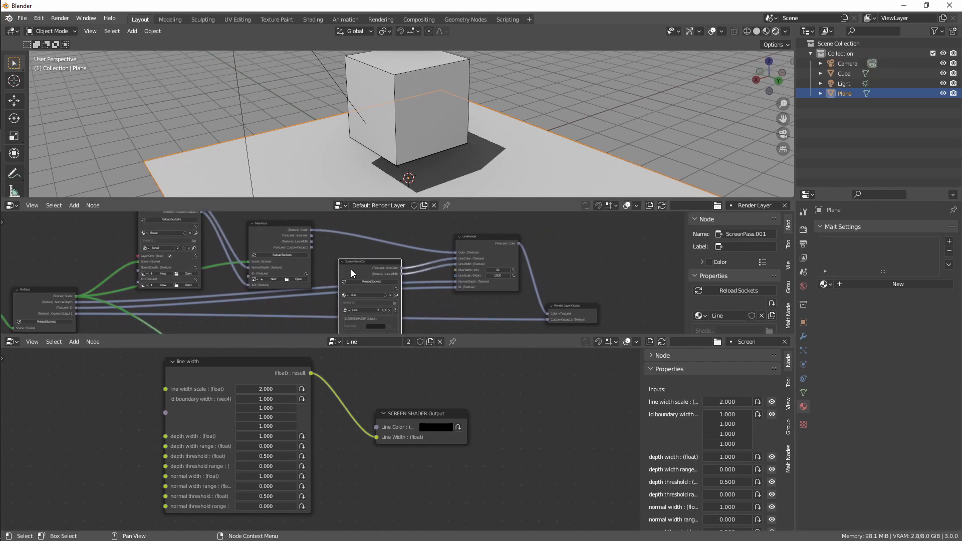
scroll(482, 74, up, 2)
middle_drag(460, 79, 514, 89)
click(612, 107)
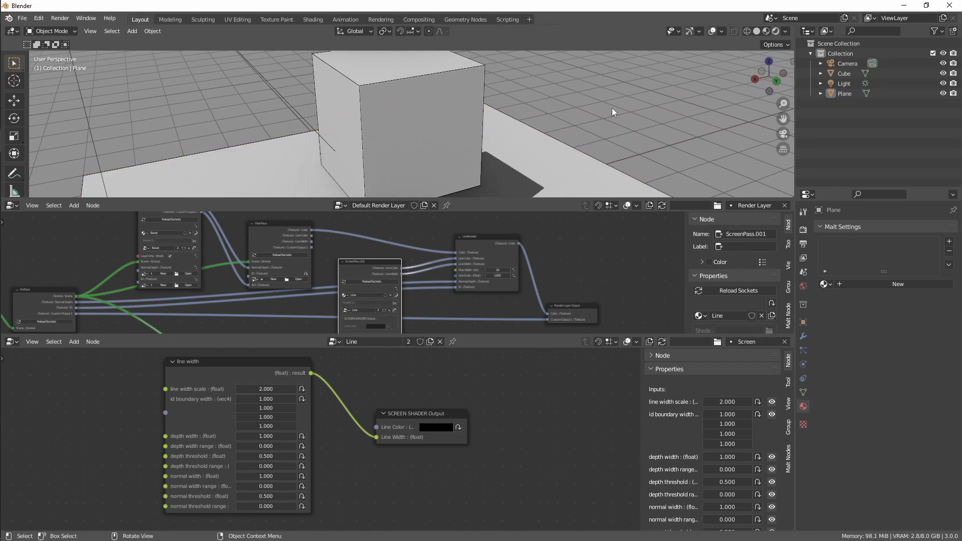
Hide the viewport overlays and try a viewport Resolution Scale of 1.5, restoring it to 1.
click(711, 31)
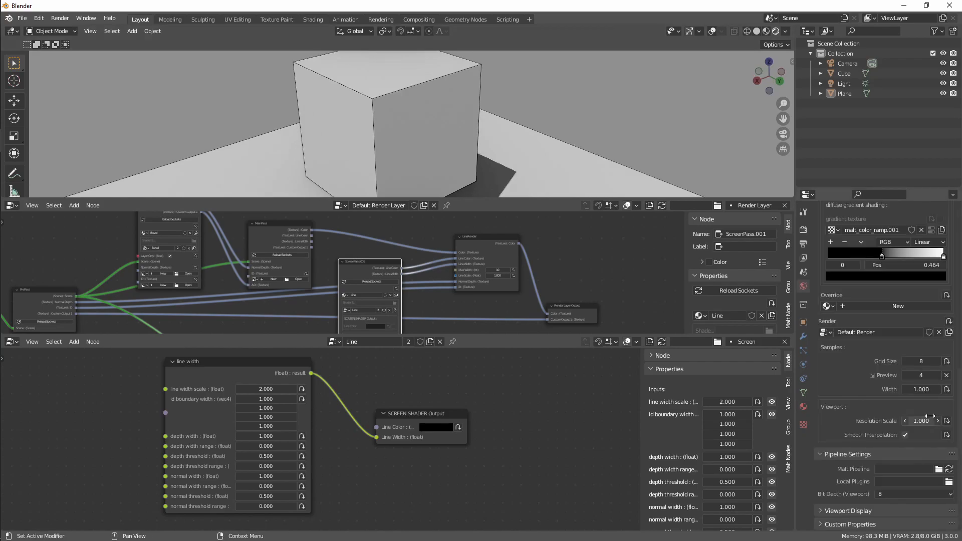
click(925, 421)
text(1.5)
key(Return)
click(921, 420)
text(1)
key(Return)
Set the render samples Width to 1.5 and check the cube's edges in the viewport.
click(920, 389)
text(1.5)
key(Return)
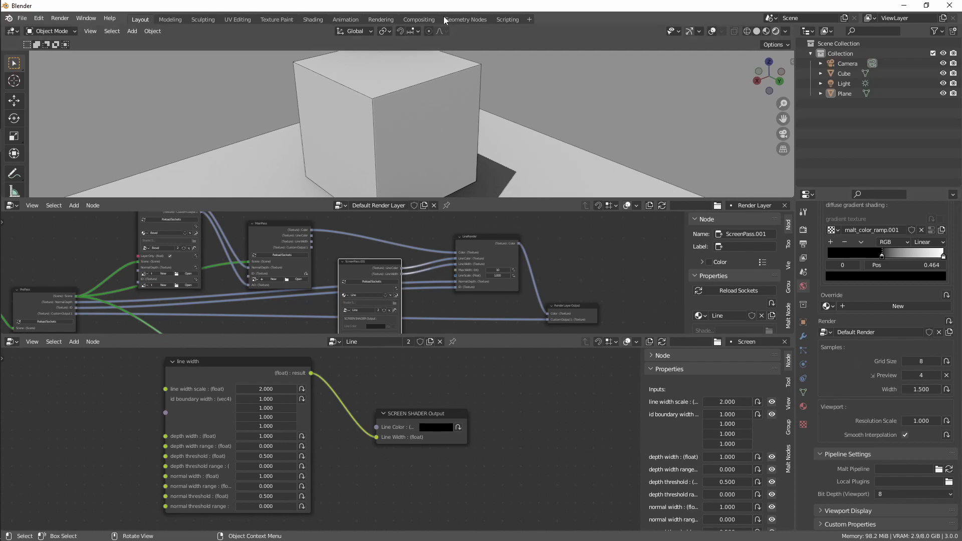
middle_drag(414, 107, 331, 81)
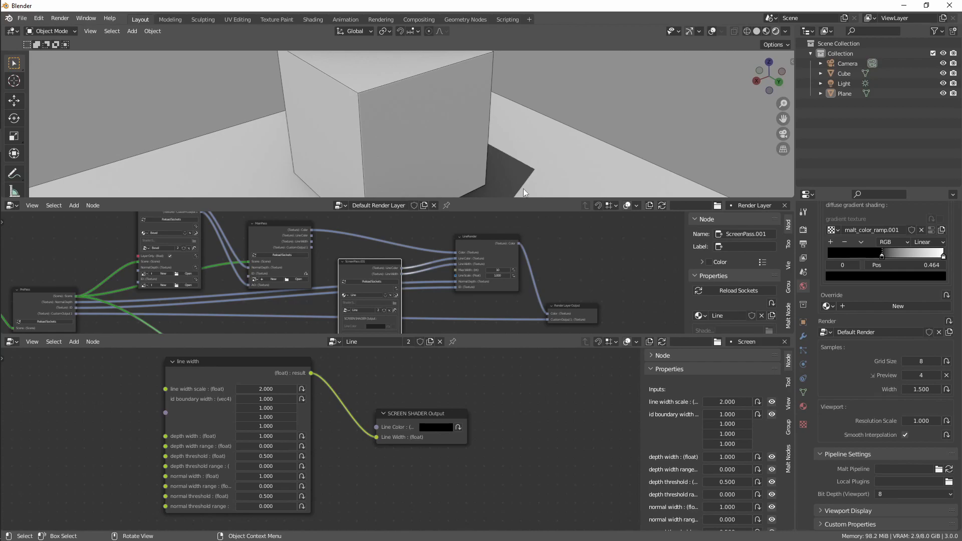
Give the Default Render Layer editor more height and inspect the cube's outlines from several angles.
drag(530, 335, 531, 371)
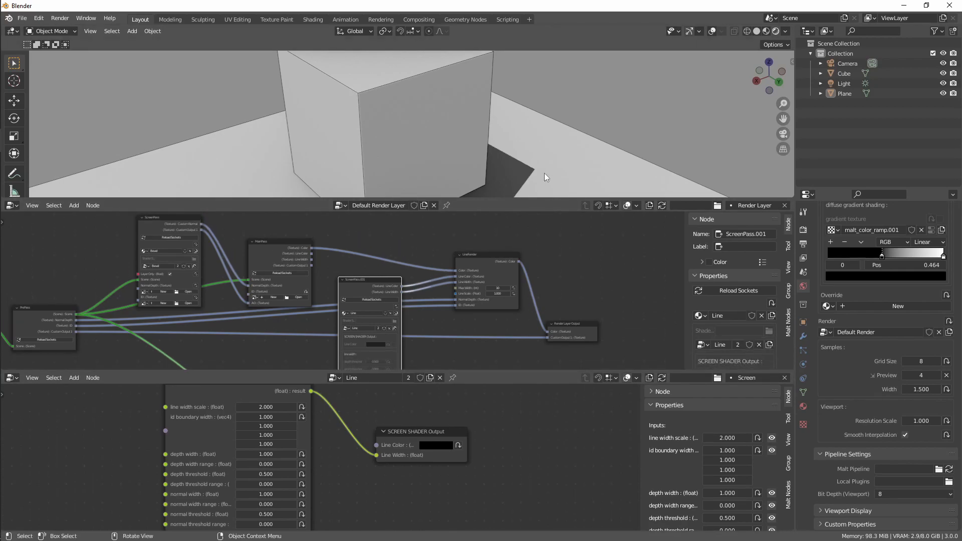
middle_drag(454, 169, 330, 103)
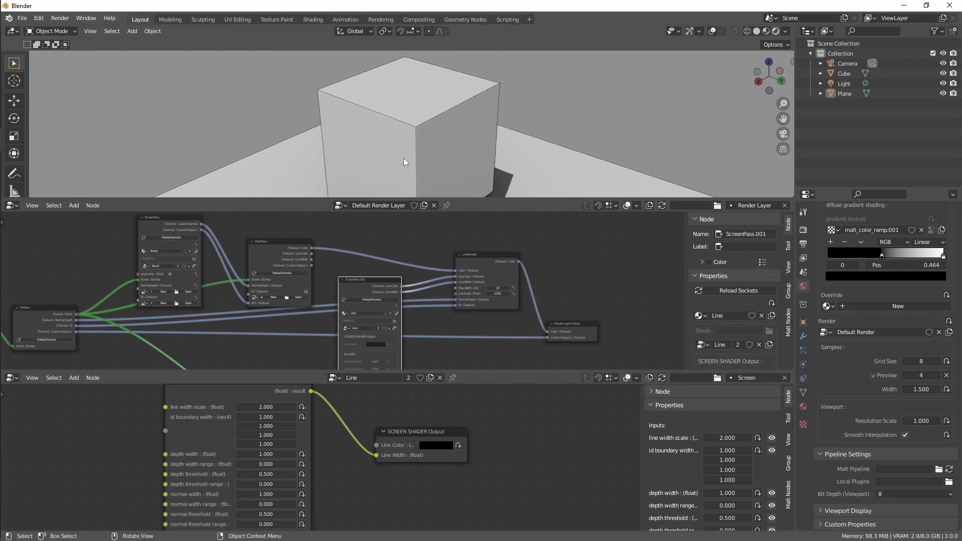
middle_drag(397, 98, 415, 130)
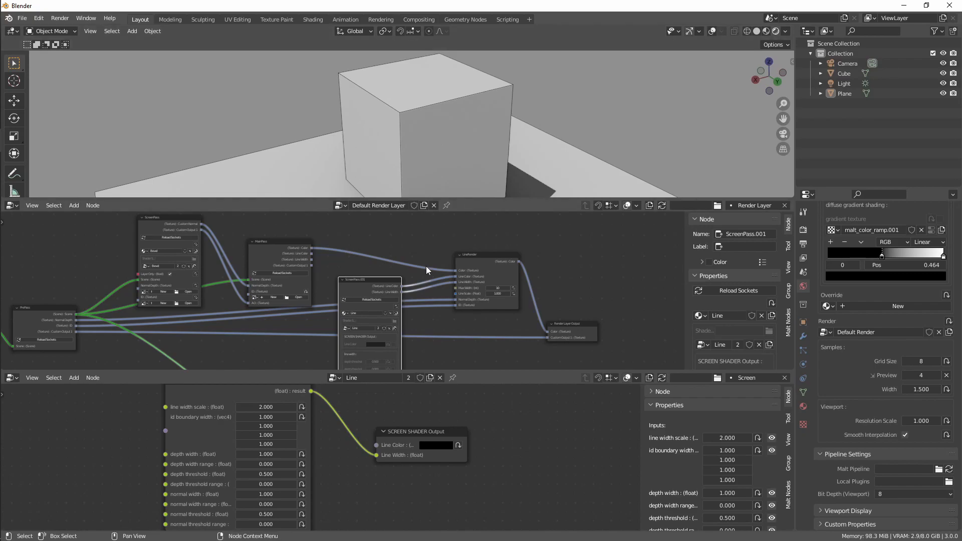
middle_drag(435, 137, 487, 139)
scroll(473, 321, up, 3)
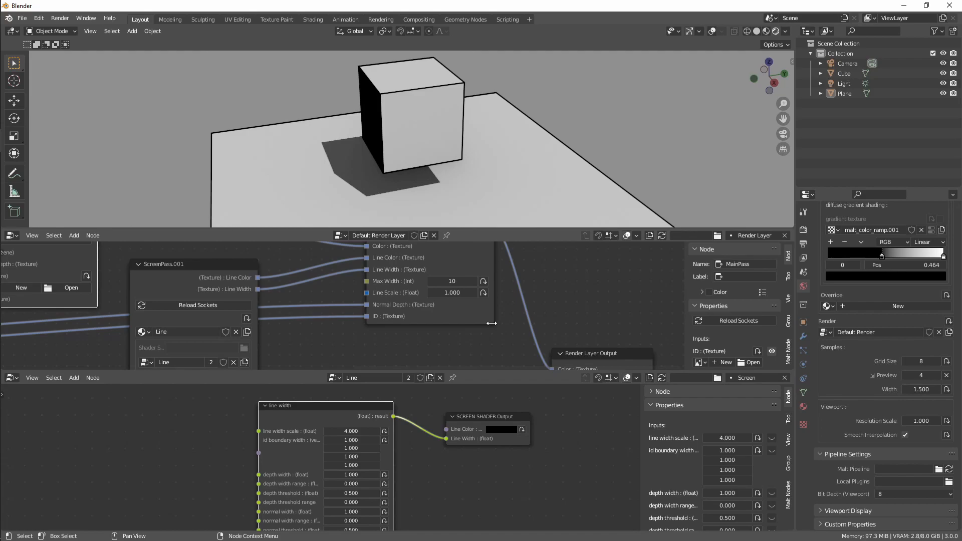
Give the Line editor more height and examine the black outlines around the cube and plane.
drag(489, 370, 481, 337)
scroll(443, 327, down, 2)
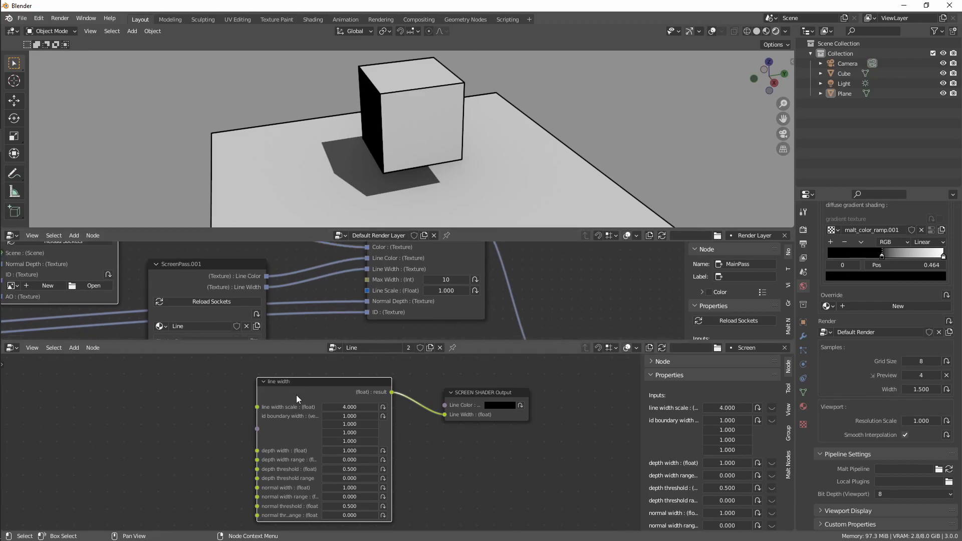
scroll(351, 301, up, 1)
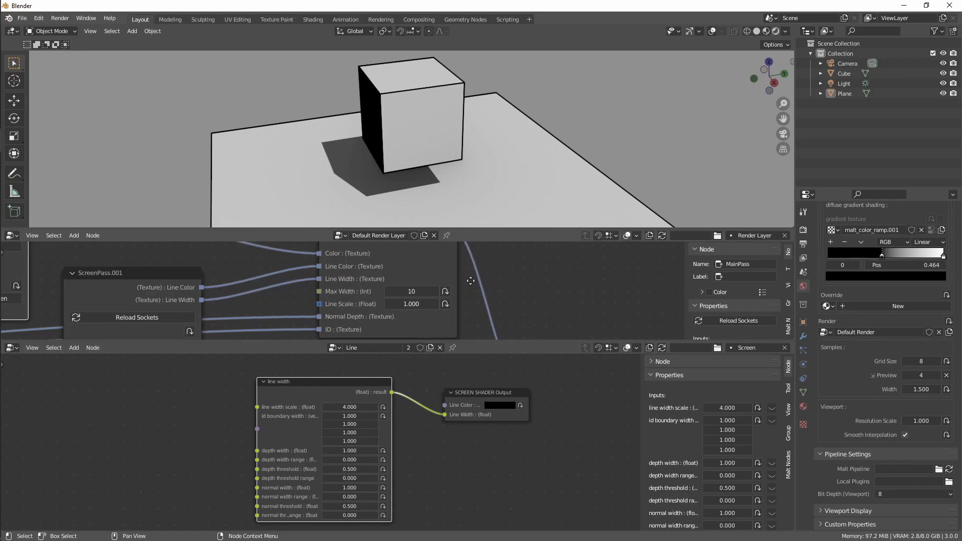
middle_drag(388, 158, 393, 123)
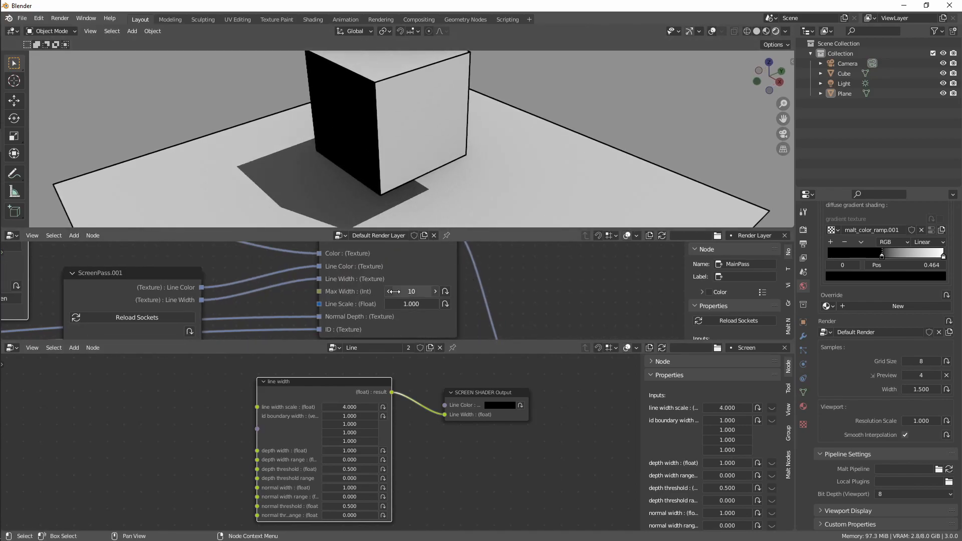
Set the LineRender node's Line Scale to 0.5.
scroll(385, 271, down, 4)
click(343, 266)
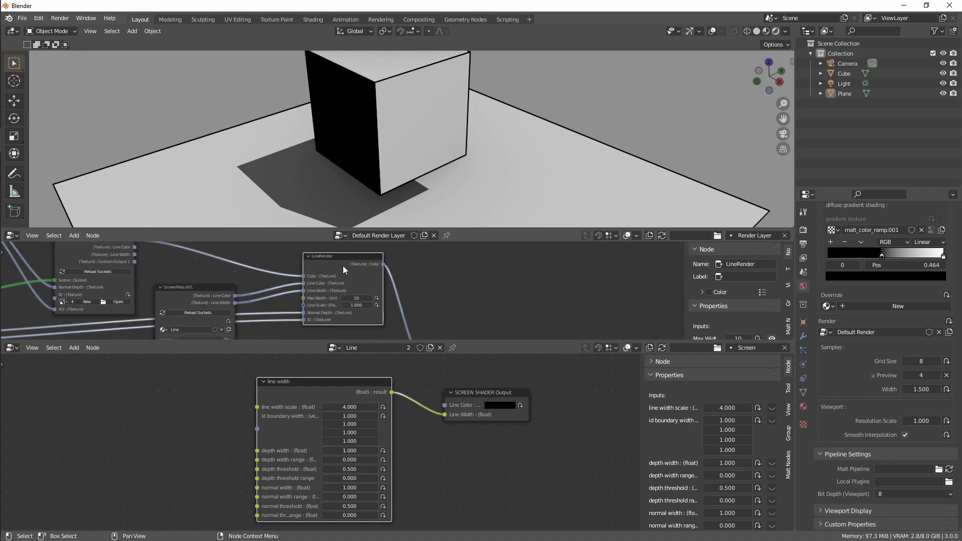
click(359, 306)
key(Return)
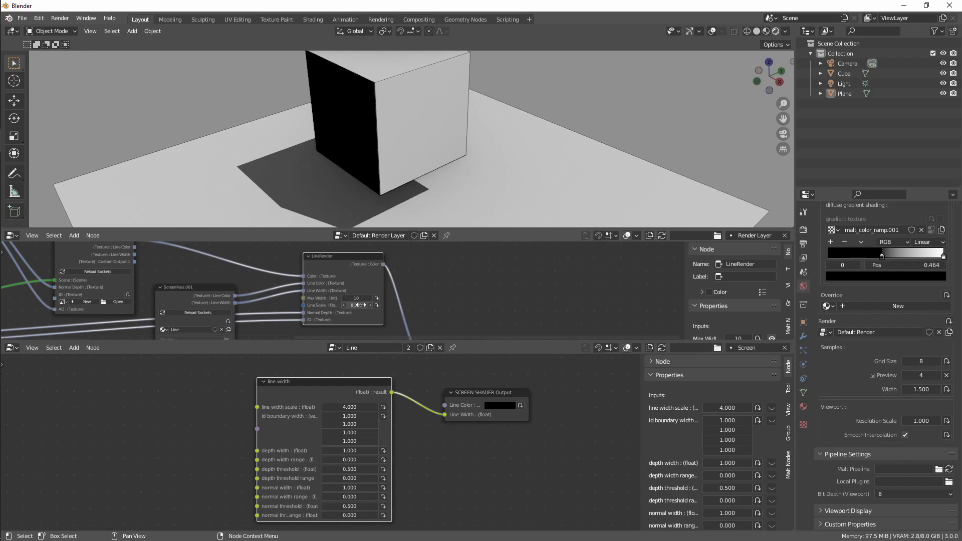
Add a Final Render override with a value of 1 to the LineRender node's Line Scale.
scroll(387, 314, up, 2)
scroll(387, 313, up, 3)
scroll(387, 314, down, 2)
middle_drag(387, 310, 362, 285)
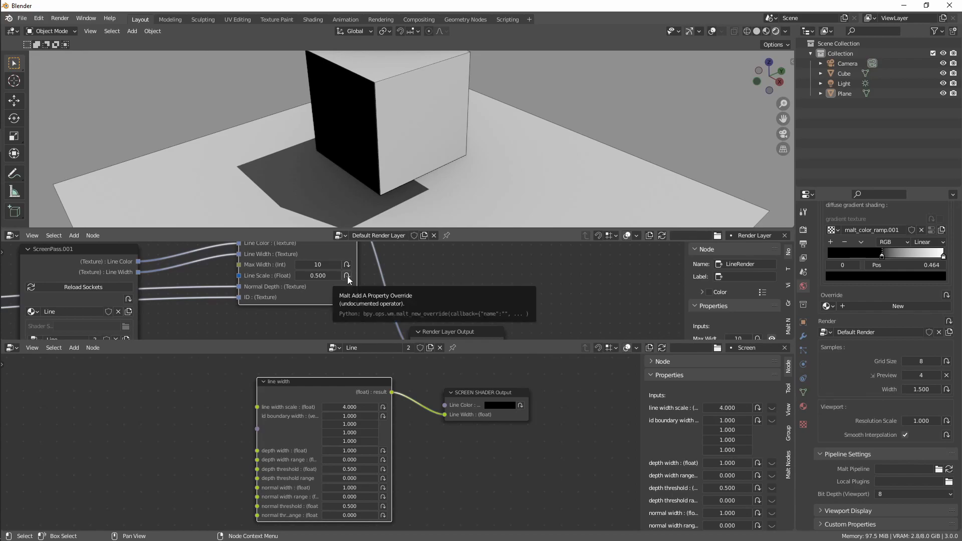
click(347, 275)
click(337, 294)
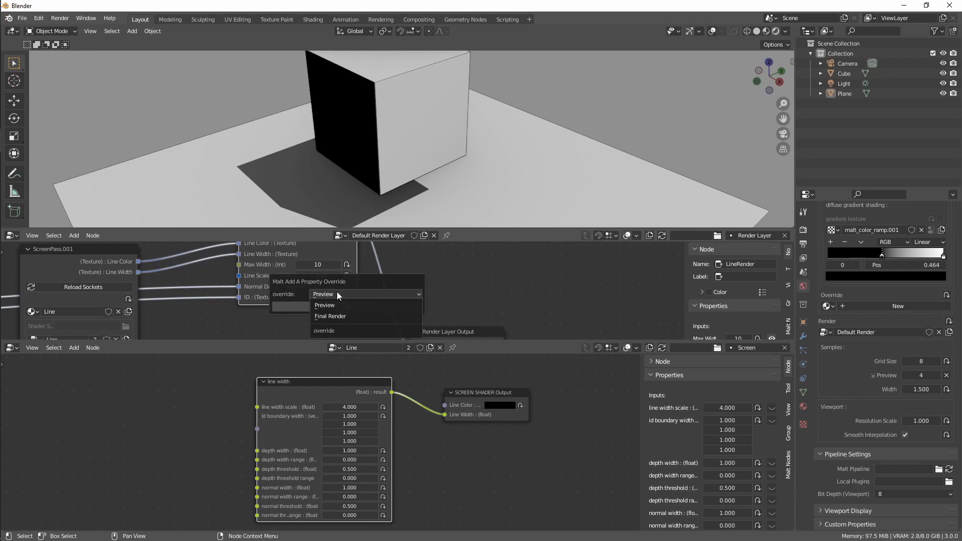
click(337, 314)
click(344, 308)
click(314, 287)
key(Return)
Render the current frame, compare its outlines with the viewport preview and close the render window.
middle_drag(507, 144, 664, 162)
middle_drag(339, 112, 369, 141)
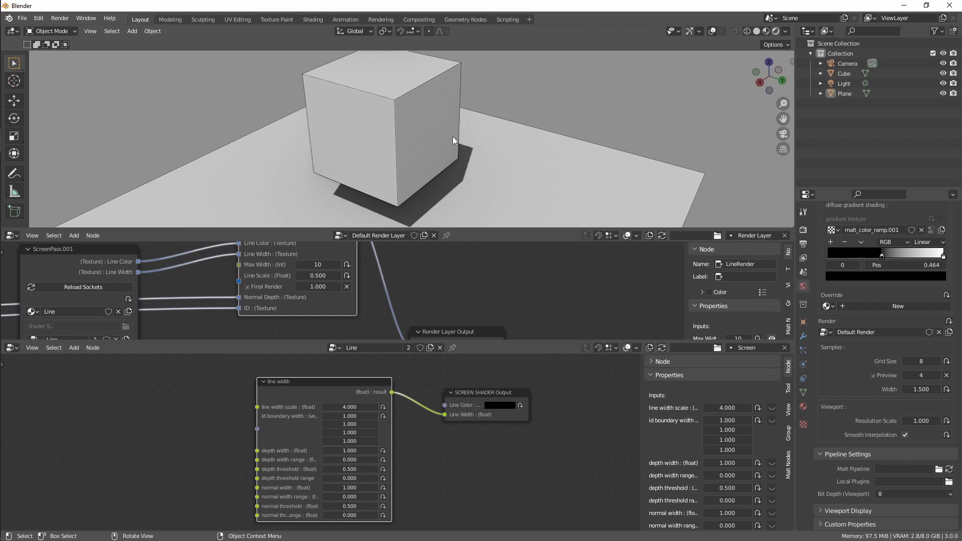
key(F12)
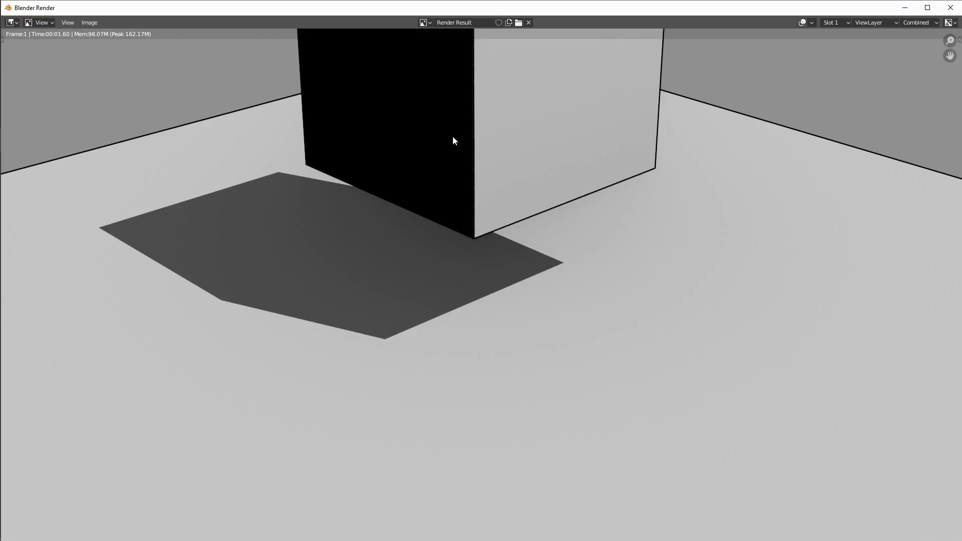
middle_drag(531, 187, 501, 294)
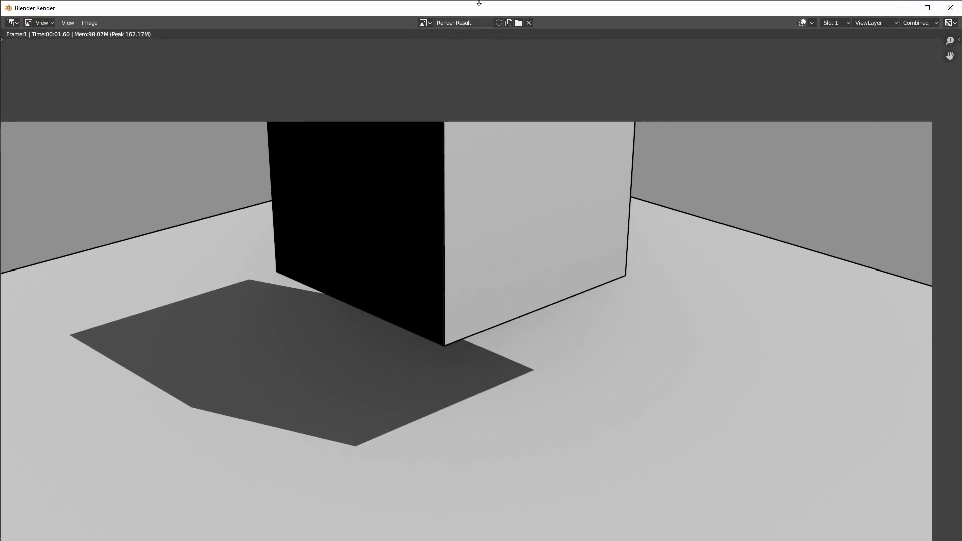
drag(496, 1, 418, 227)
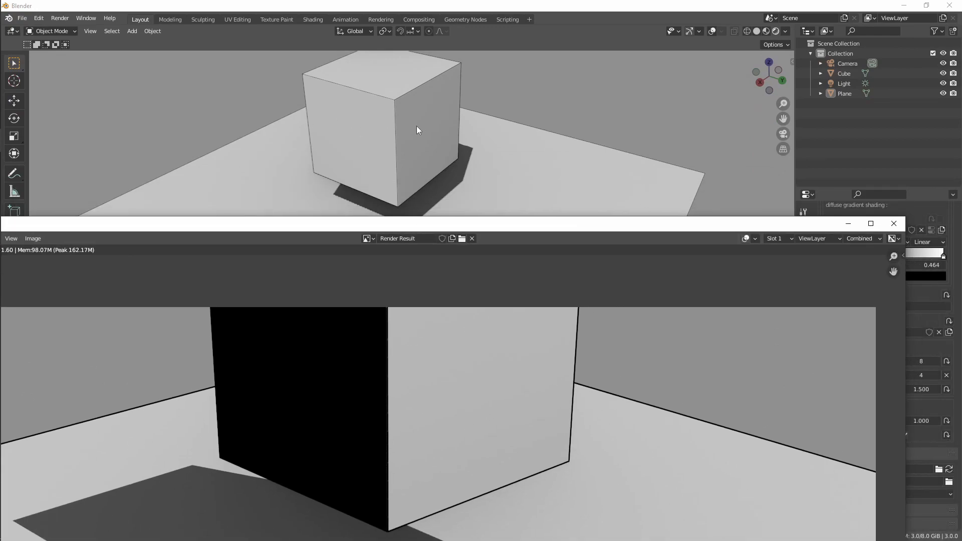
click(894, 224)
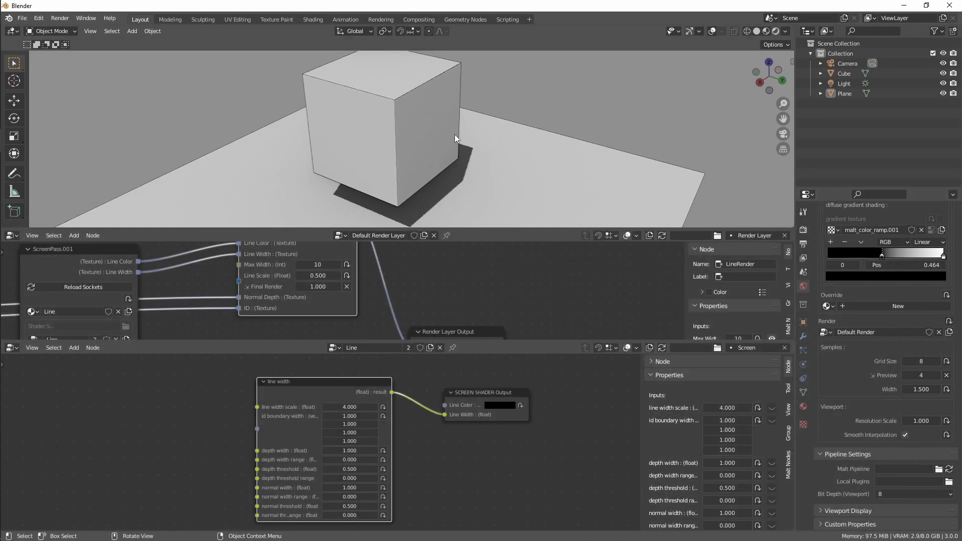
Remove the Final Render override from the LineRender node's Line Scale and set the Line Scale to 1.
click(347, 286)
click(318, 275)
text(2)
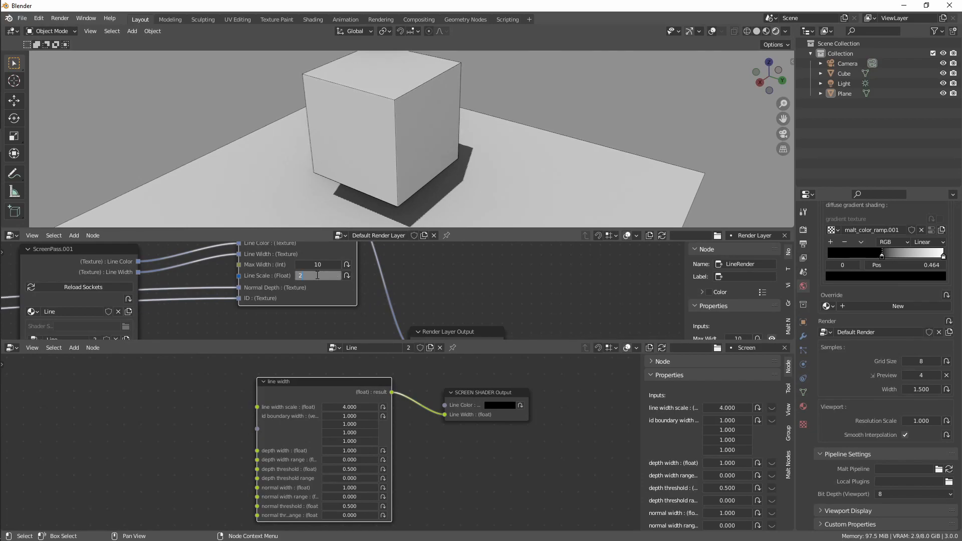
key(Return)
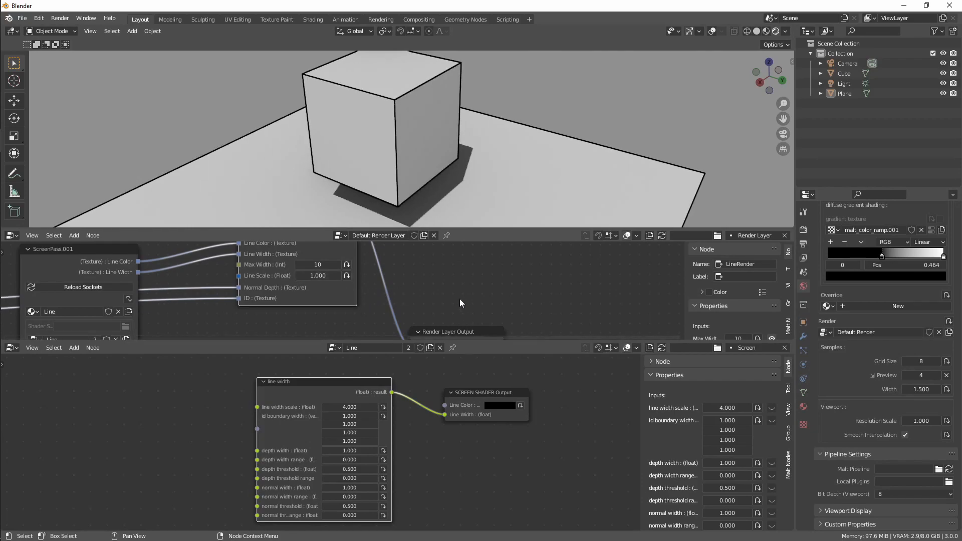
Nudge the Render Layer Output node slightly upward and look over the Default Render Layer node tree.
scroll(461, 304, down, 3)
middle_drag(453, 290, 442, 253)
mouse_move(462, 298)
mouse_down()
mouse_move(469, 284)
mouse_move(461, 289)
mouse_up()
scroll(461, 288, down, 1)
middle_drag(461, 288, 515, 288)
scroll(422, 306, down, 1)
scroll(421, 308, down, 1)
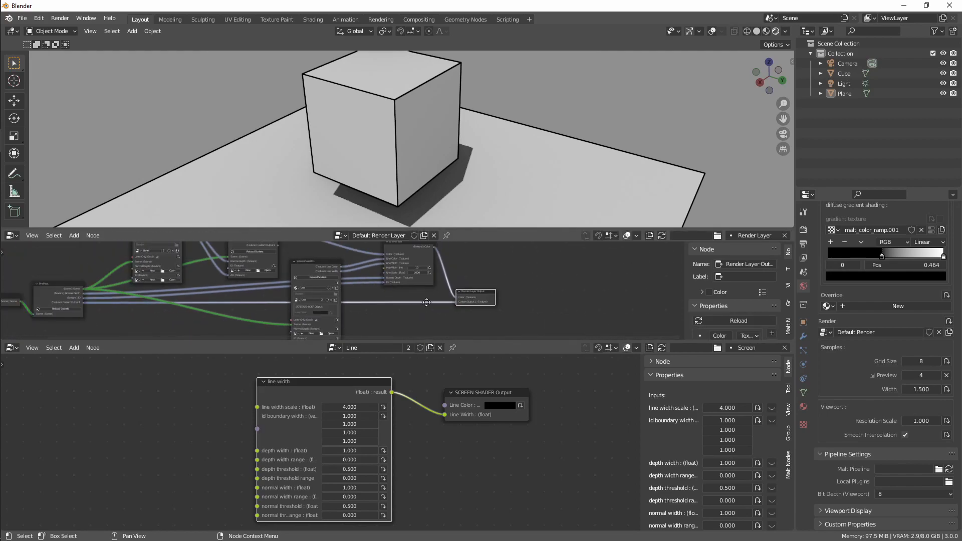
middle_drag(420, 307, 448, 298)
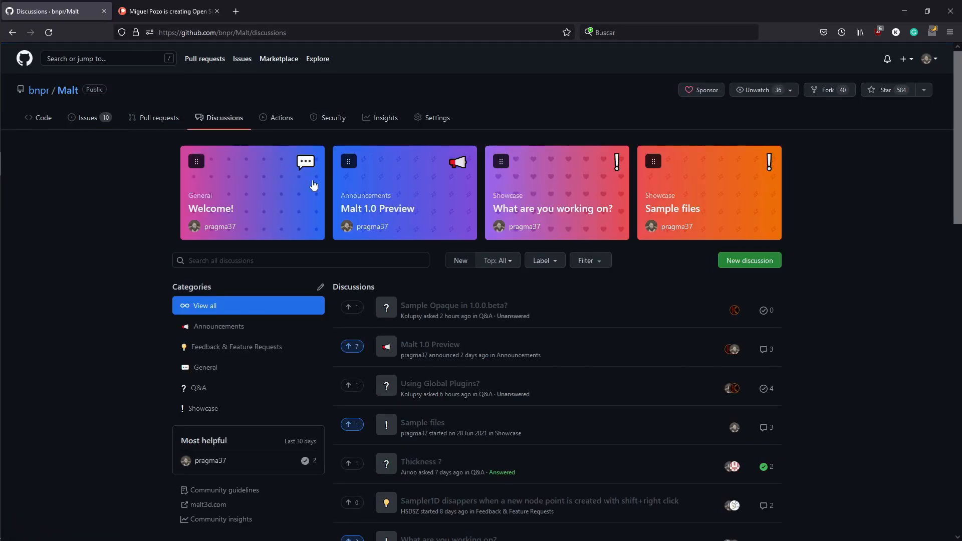
In Firefox, open the Malt 1.0 Preview discussion on GitHub and view its Render Nodes section.
click(375, 215)
scroll(156, 210, down, 3)
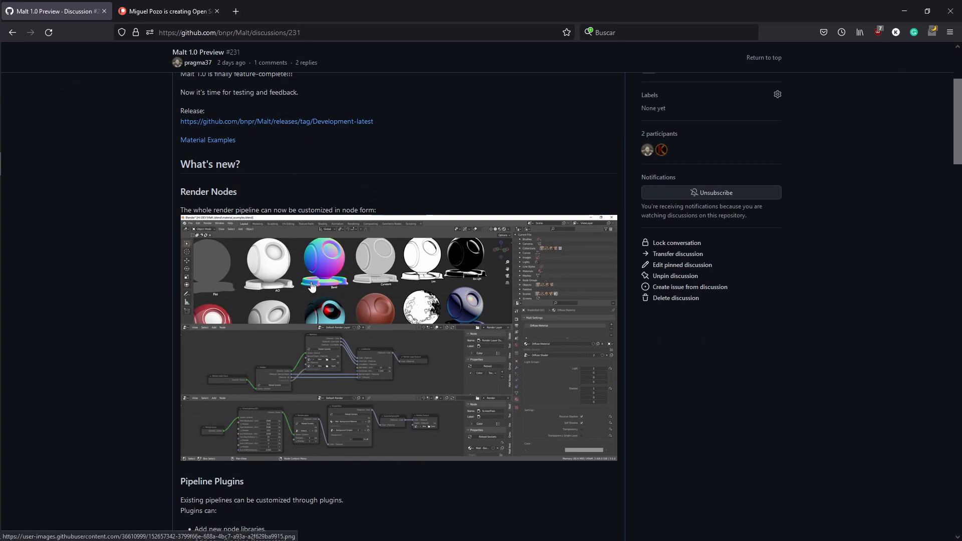
Switch to material_examples.blend in Blender and examine the Transparent, Light Groups, Procedural and Line shader balls' node trees.
mouse_move(2, 269)
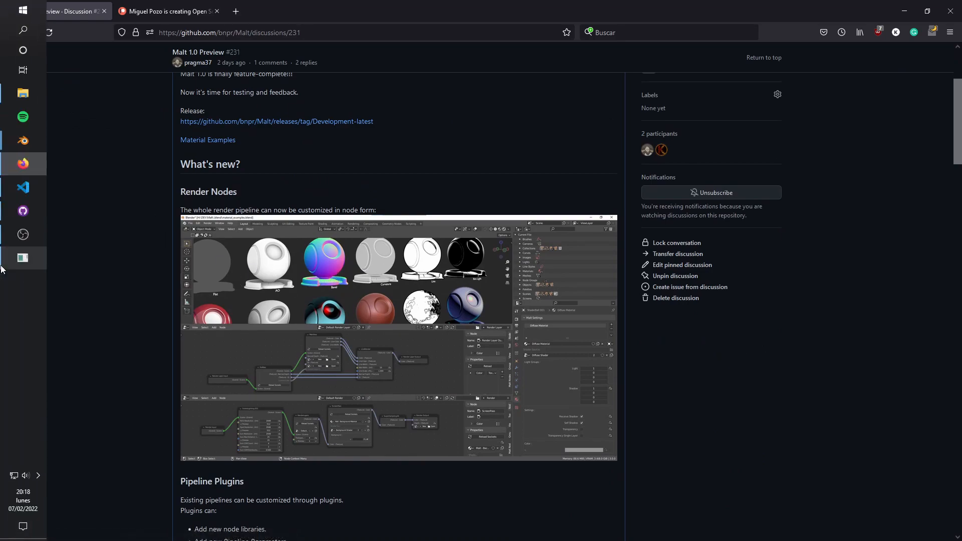
click(23, 140)
click(156, 299)
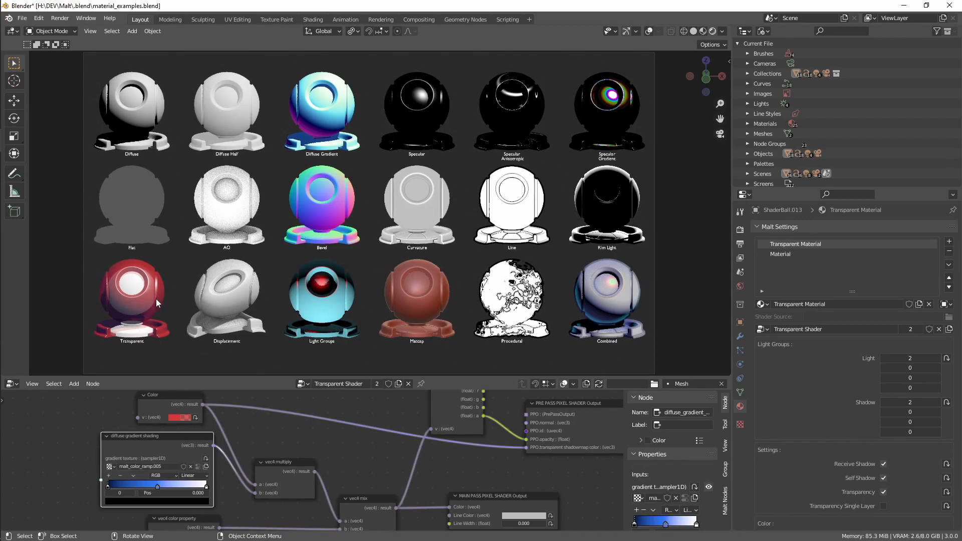
click(311, 317)
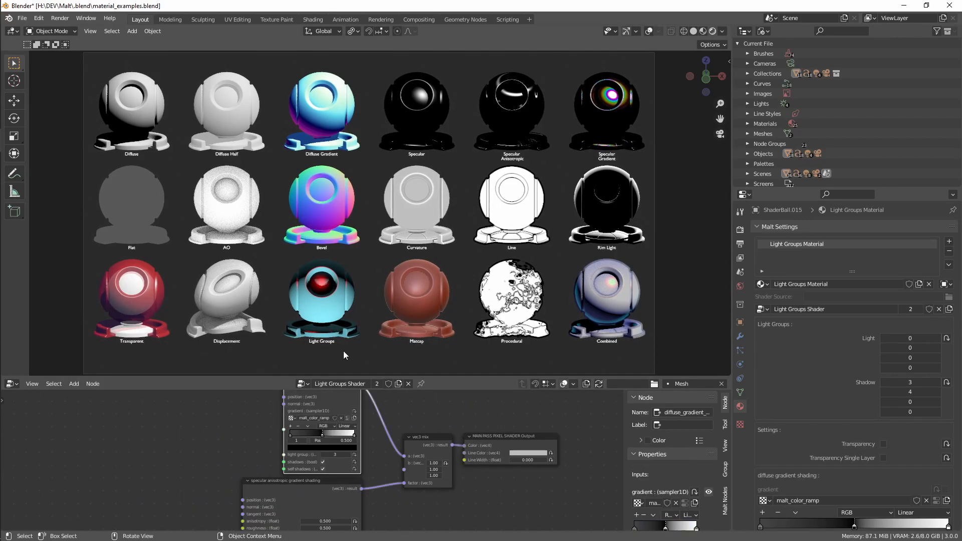
click(512, 315)
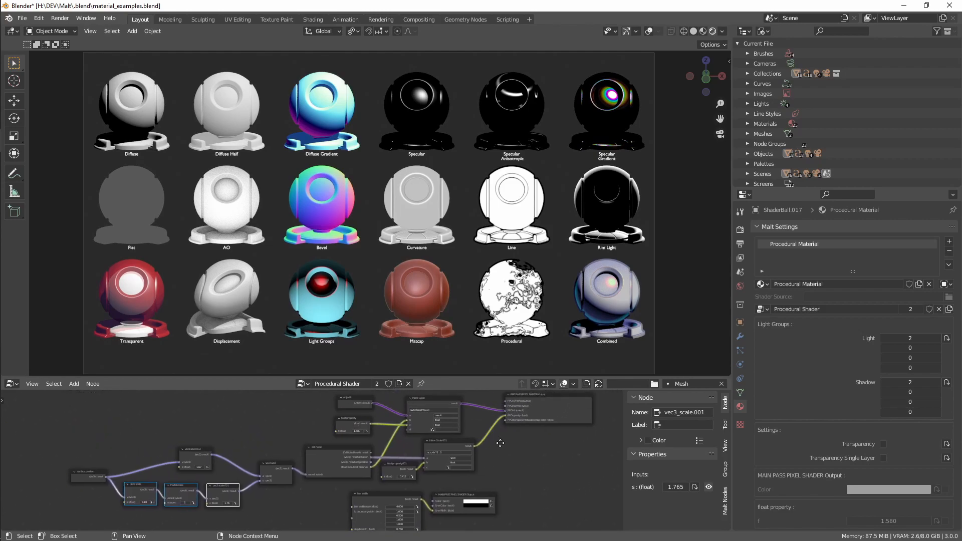
click(506, 210)
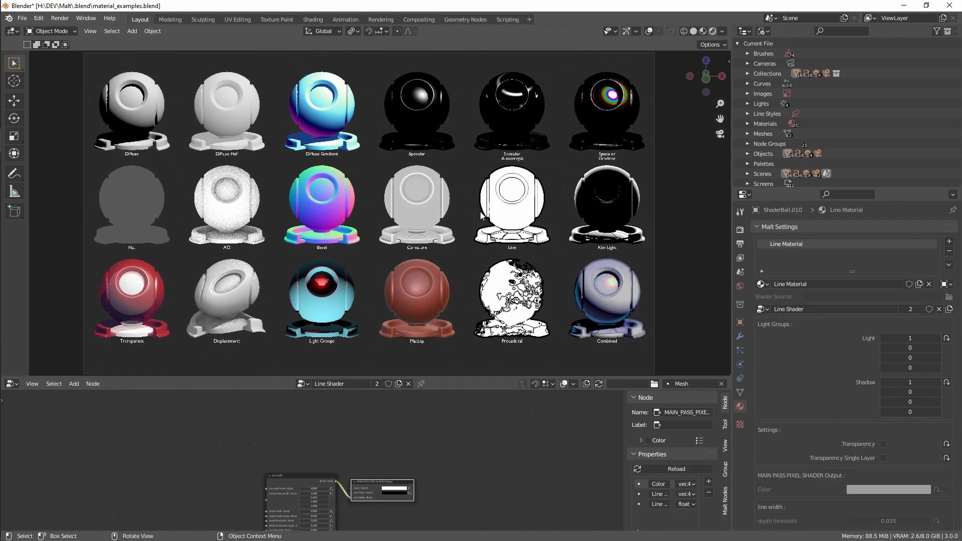
Switch back to Firefox to review the Malt 1.0 Preview download links and show the developer's Patreon page.
click(22, 164)
scroll(254, 165, up, 2)
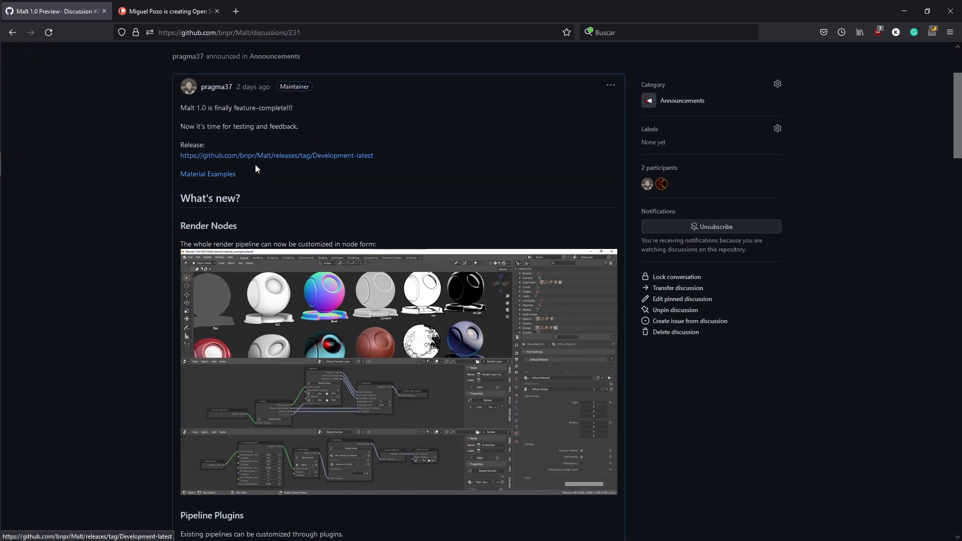
mouse_move(207, 242)
click(164, 5)
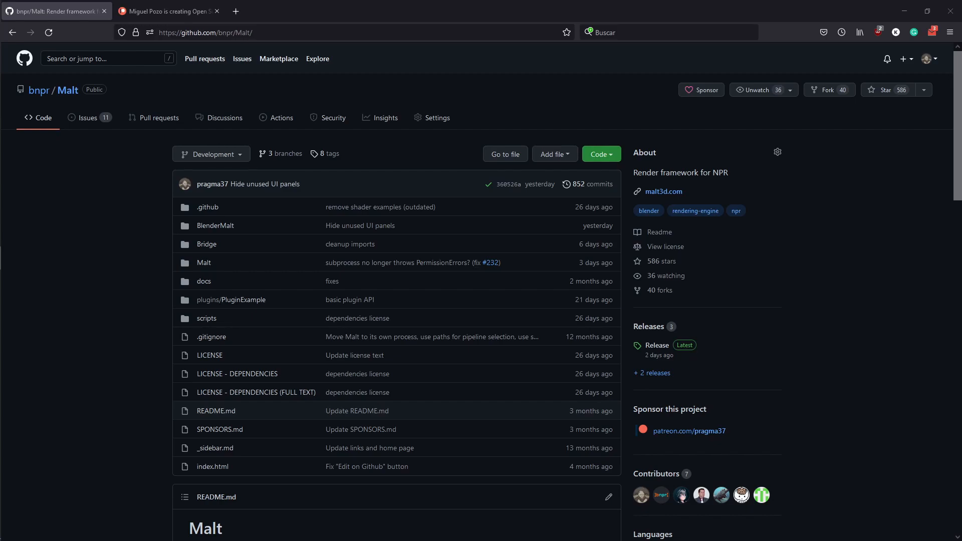
click(181, 11)
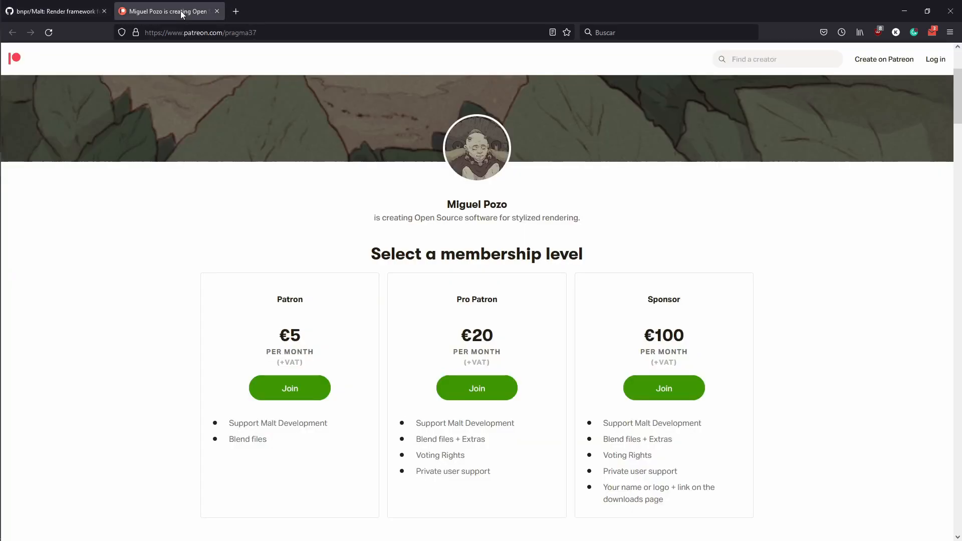